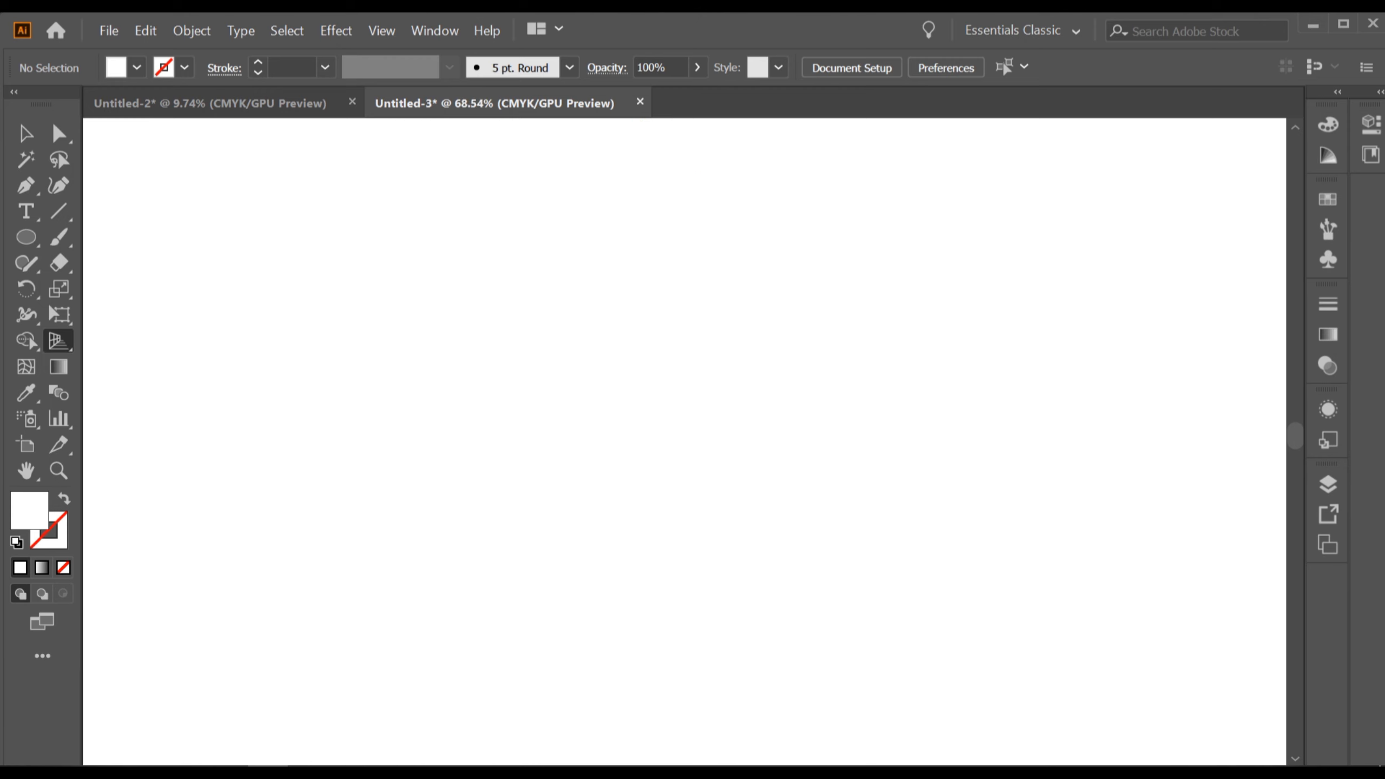
Examine the two-point perspective grid on the artboard at several zoom levels.
{"action": "left_click_drag", "start_coordinate": [684, 425], "coordinate": [765, 285]}
{"action": "left_click_drag", "start_coordinate": [646, 444], "coordinate": [849, 220]}
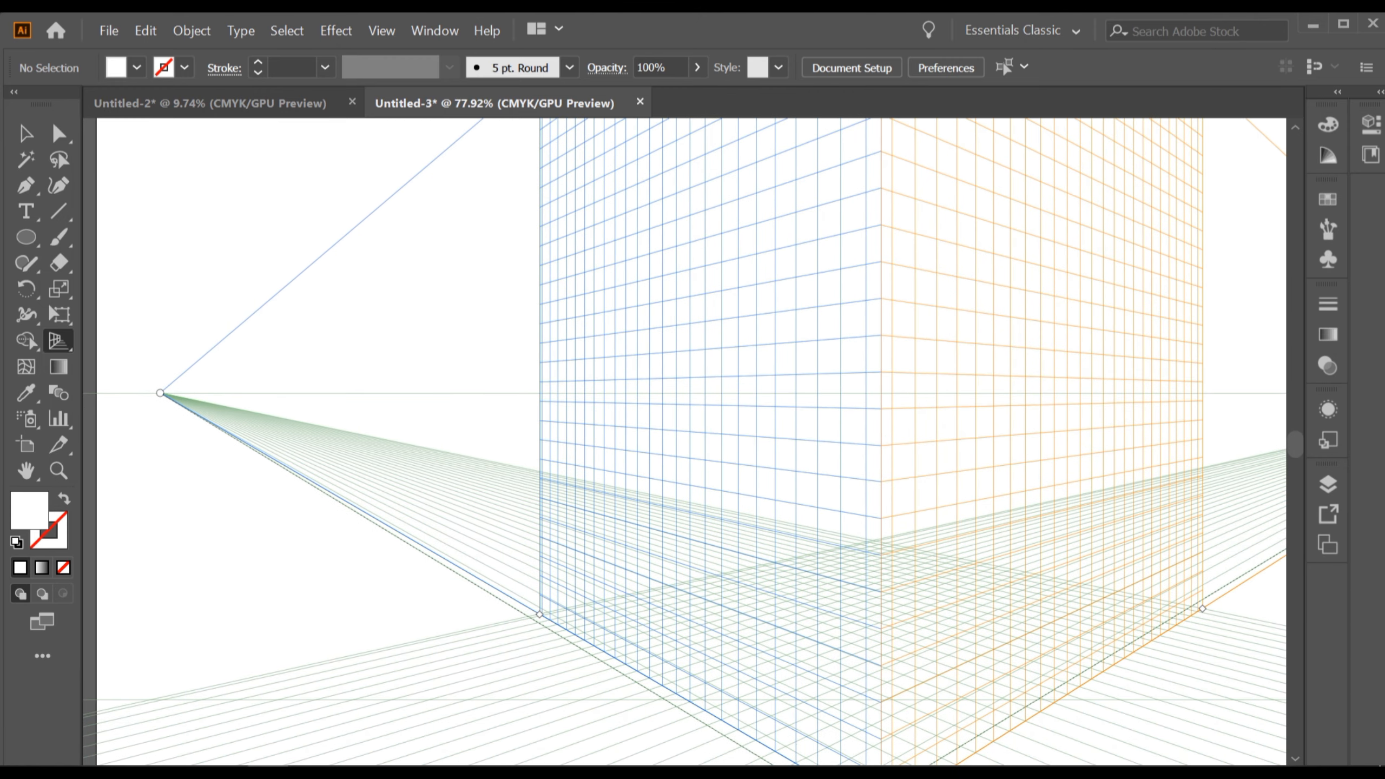
{"action": "left_click_drag", "start_coordinate": [790, 463], "coordinate": [542, 640]}
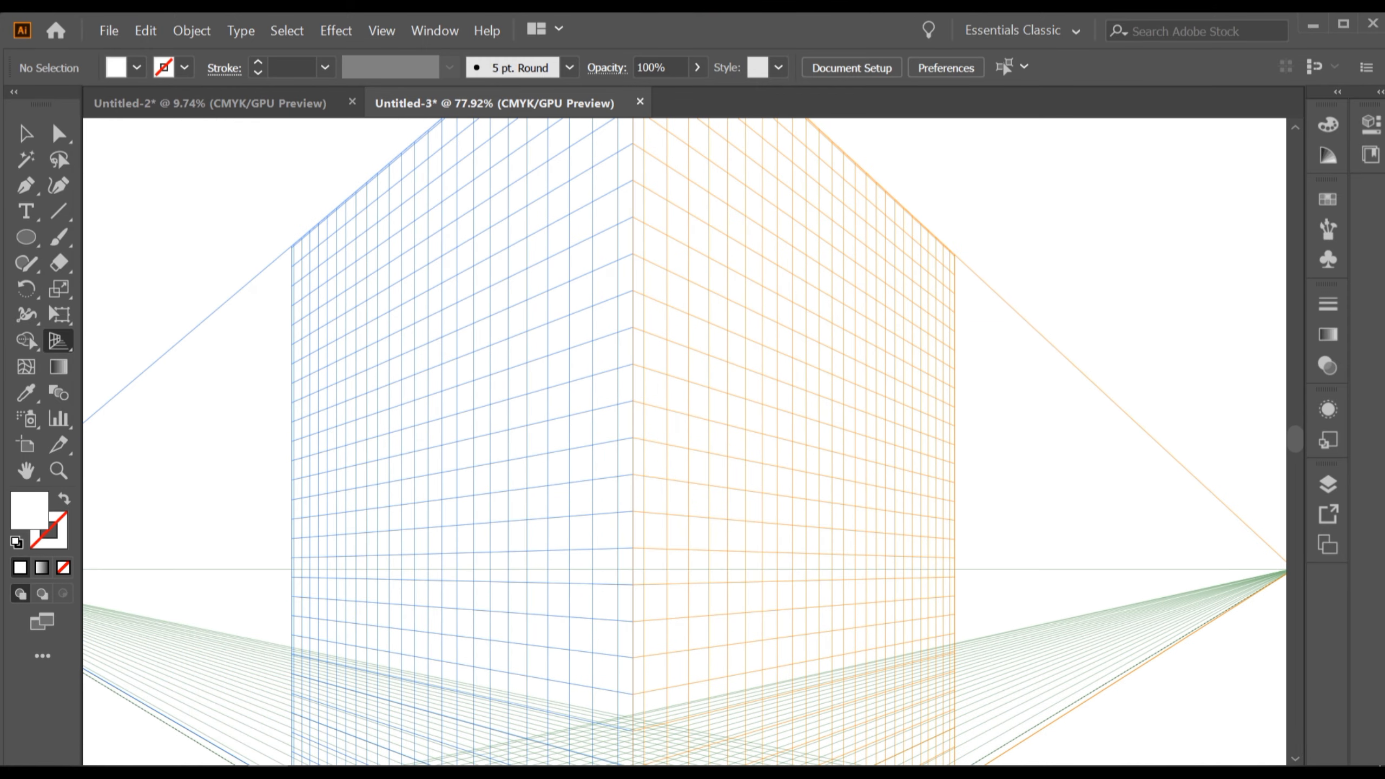
{"action": "key", "text": "ctrl+0"}
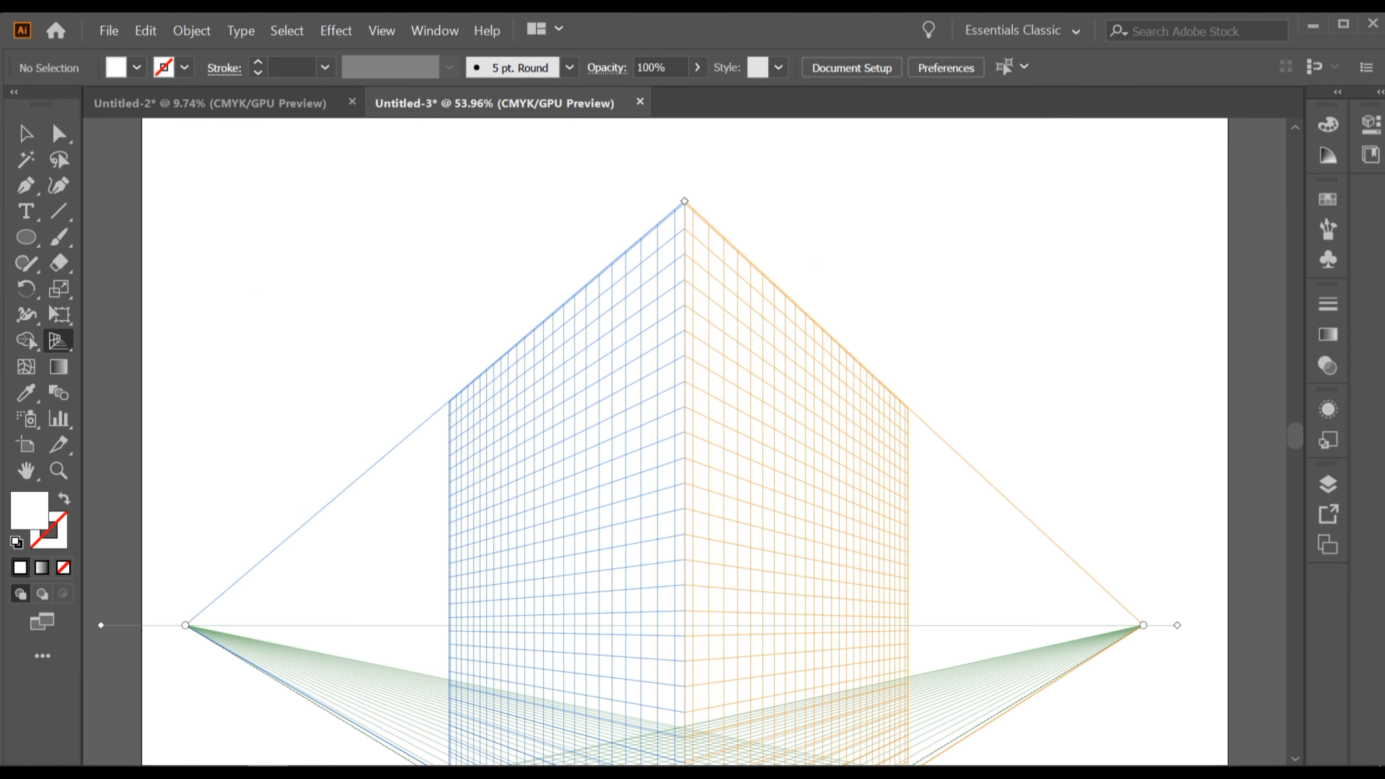
{"action": "scroll", "coordinate": [846, 512], "scroll_direction": "down", "scroll_amount": 3}
{"action": "left_click_drag", "start_coordinate": [846, 512], "coordinate": [786, 433]}
{"action": "scroll", "coordinate": [824, 464], "scroll_direction": "down", "scroll_amount": 1}
{"action": "scroll", "coordinate": [780, 444], "scroll_direction": "up", "scroll_amount": 1}
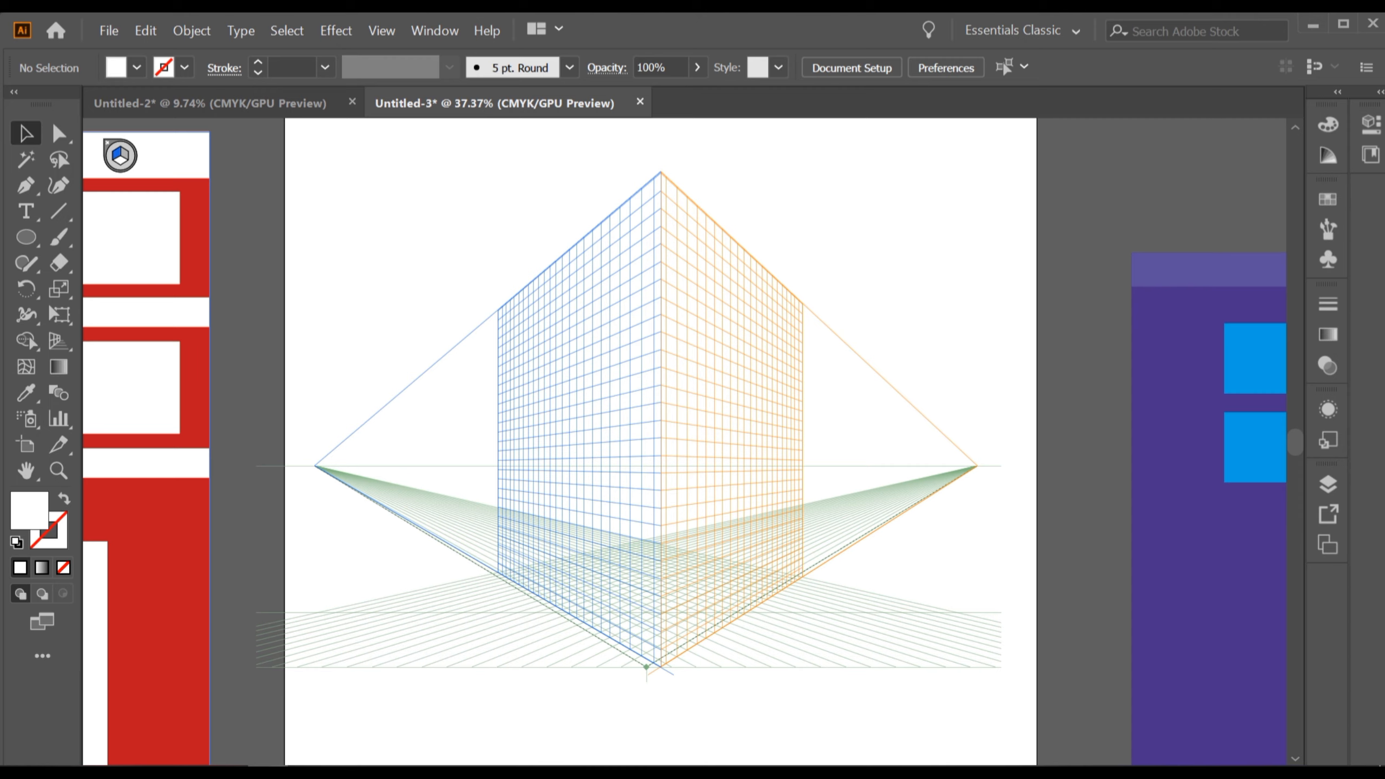
{"action": "left_click_drag", "start_coordinate": [661, 442], "coordinate": [628, 429]}
{"action": "scroll", "coordinate": [709, 488], "scroll_direction": "down", "scroll_amount": 3}
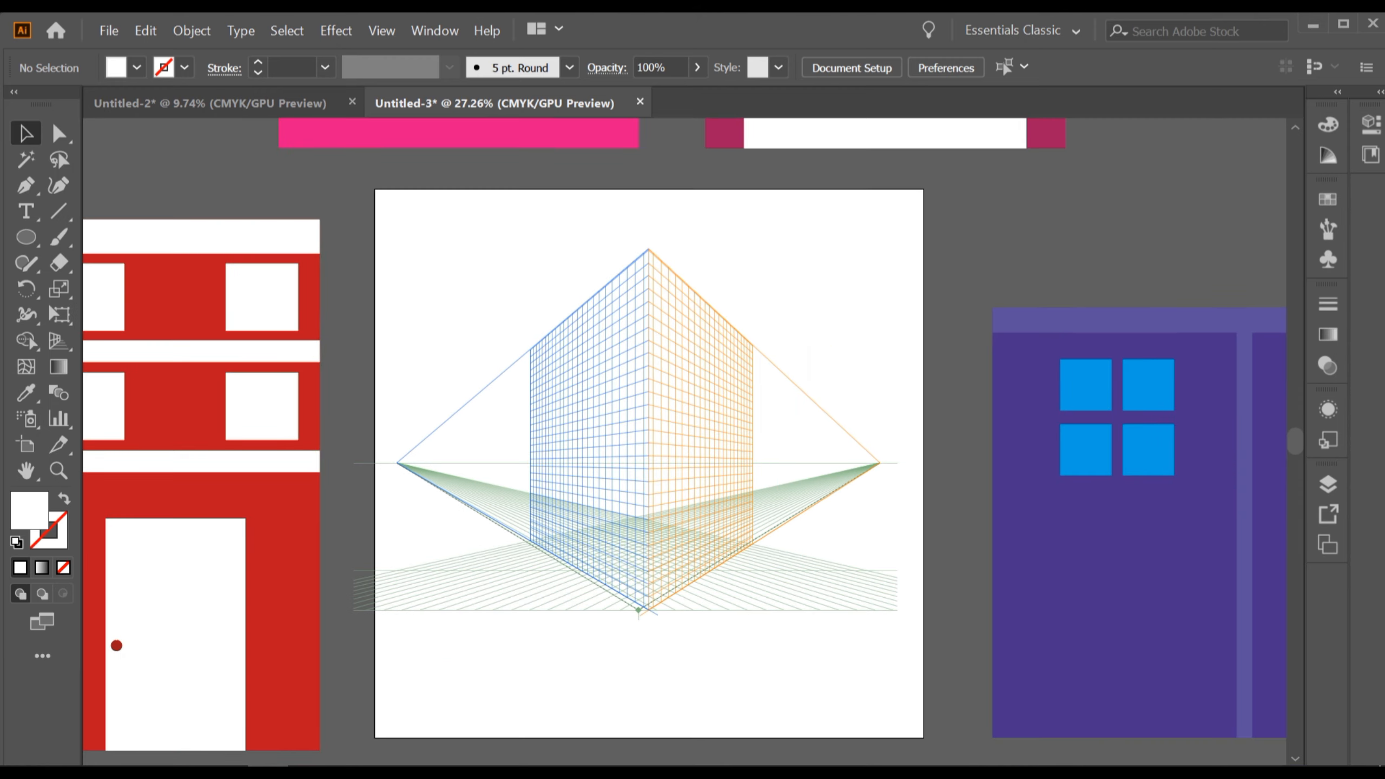
Look over the flat pink, red and purple building artworks arranged around the perspective artboard.
{"action": "left_click_drag", "start_coordinate": [708, 488], "coordinate": [160, 405]}
{"action": "left_click_drag", "start_coordinate": [703, 447], "coordinate": [849, 698]}
{"action": "left_click_drag", "start_coordinate": [230, 120], "coordinate": [702, 523]}
{"action": "scroll", "coordinate": [895, 458], "scroll_direction": "down", "scroll_amount": 4}
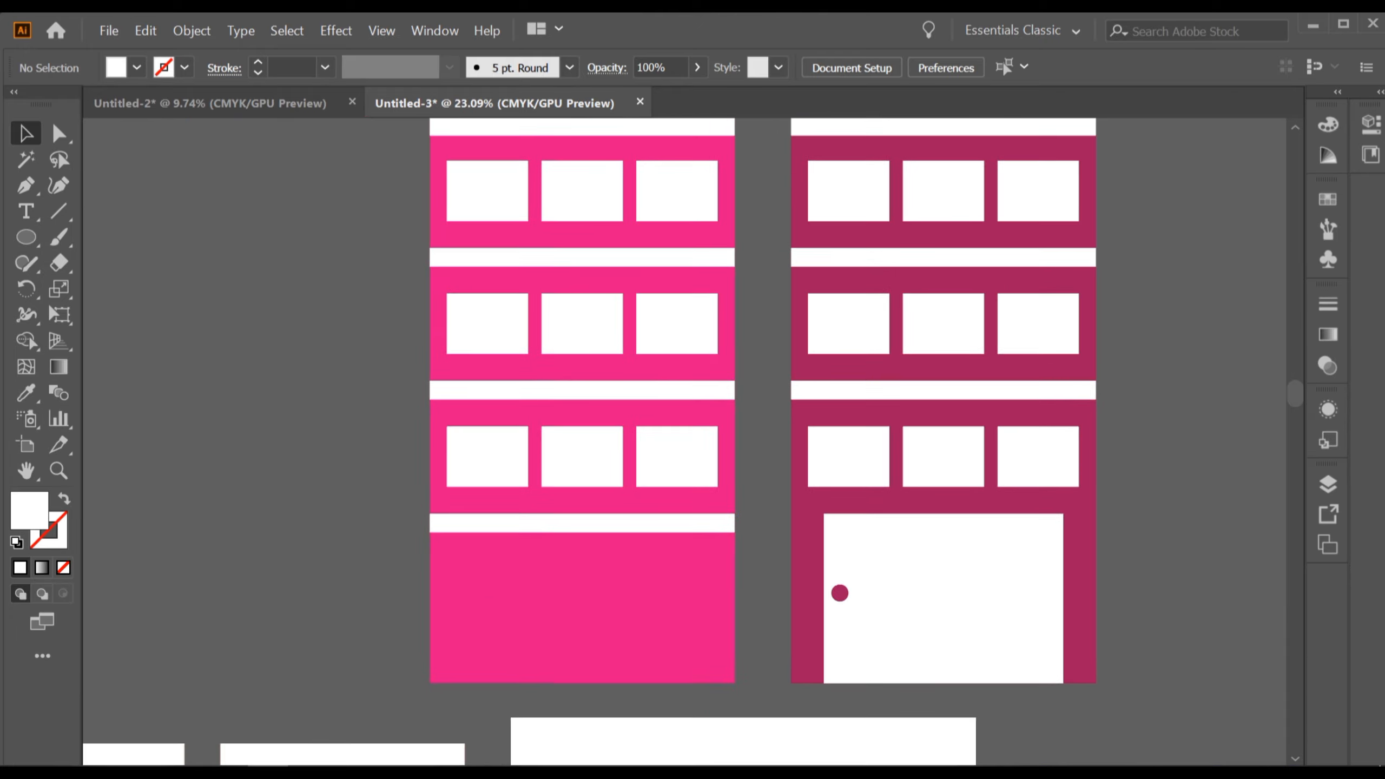
{"action": "left_click_drag", "start_coordinate": [449, 725], "coordinate": [617, 330]}
{"action": "scroll", "coordinate": [618, 505], "scroll_direction": "up", "scroll_amount": 2}
{"action": "left_click_drag", "start_coordinate": [643, 469], "coordinate": [220, 478]}
{"action": "scroll", "coordinate": [671, 488], "scroll_direction": "up", "scroll_amount": 1}
{"action": "scroll", "coordinate": [710, 431], "scroll_direction": "up", "scroll_amount": 3}
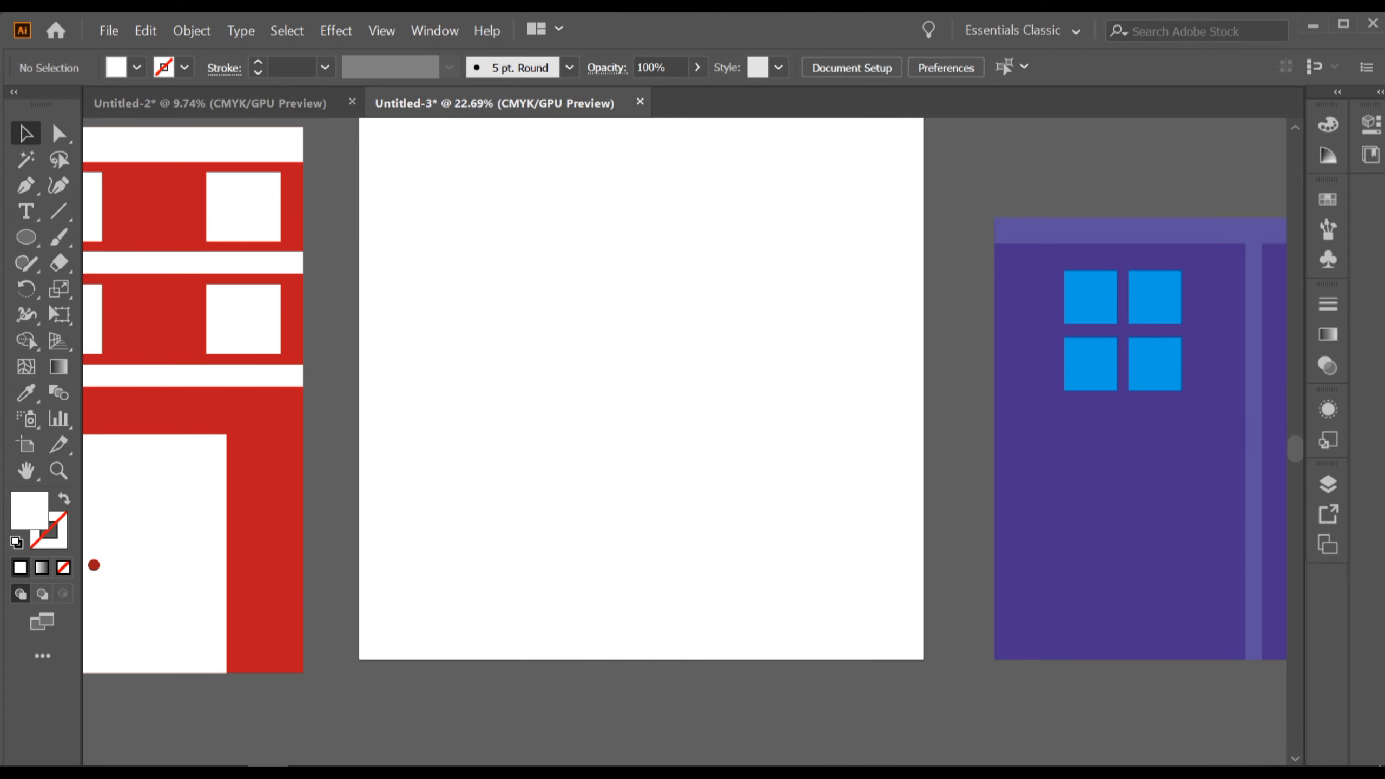
{"action": "left_click_drag", "start_coordinate": [710, 431], "coordinate": [684, 463]}
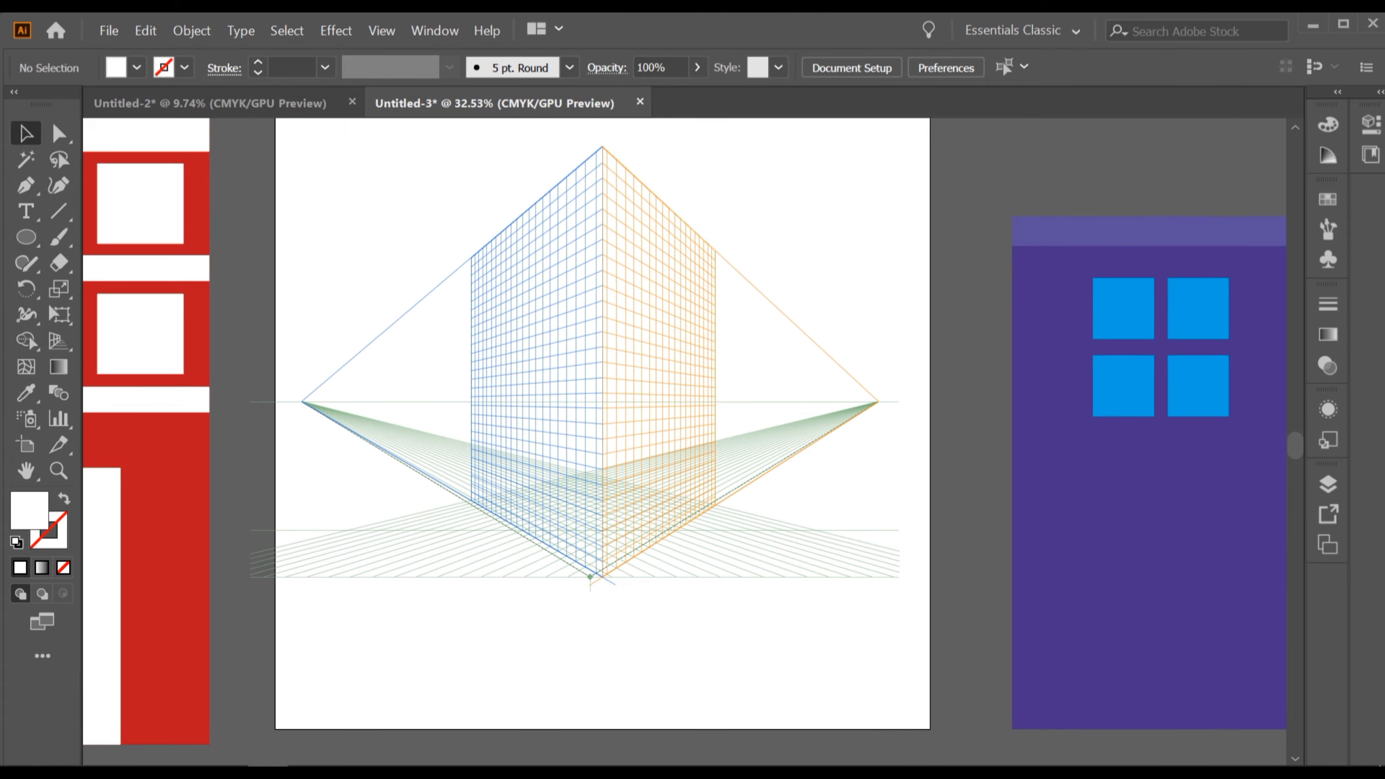
{"action": "scroll", "coordinate": [664, 437], "scroll_direction": "up", "scroll_amount": 1}
{"action": "left_click_drag", "start_coordinate": [664, 399], "coordinate": [679, 443]}
{"action": "scroll", "coordinate": [704, 443], "scroll_direction": "up", "scroll_amount": 1}
{"action": "scroll", "coordinate": [712, 444], "scroll_direction": "up", "scroll_amount": 1}
{"action": "scroll", "coordinate": [824, 484], "scroll_direction": "down", "scroll_amount": 3}
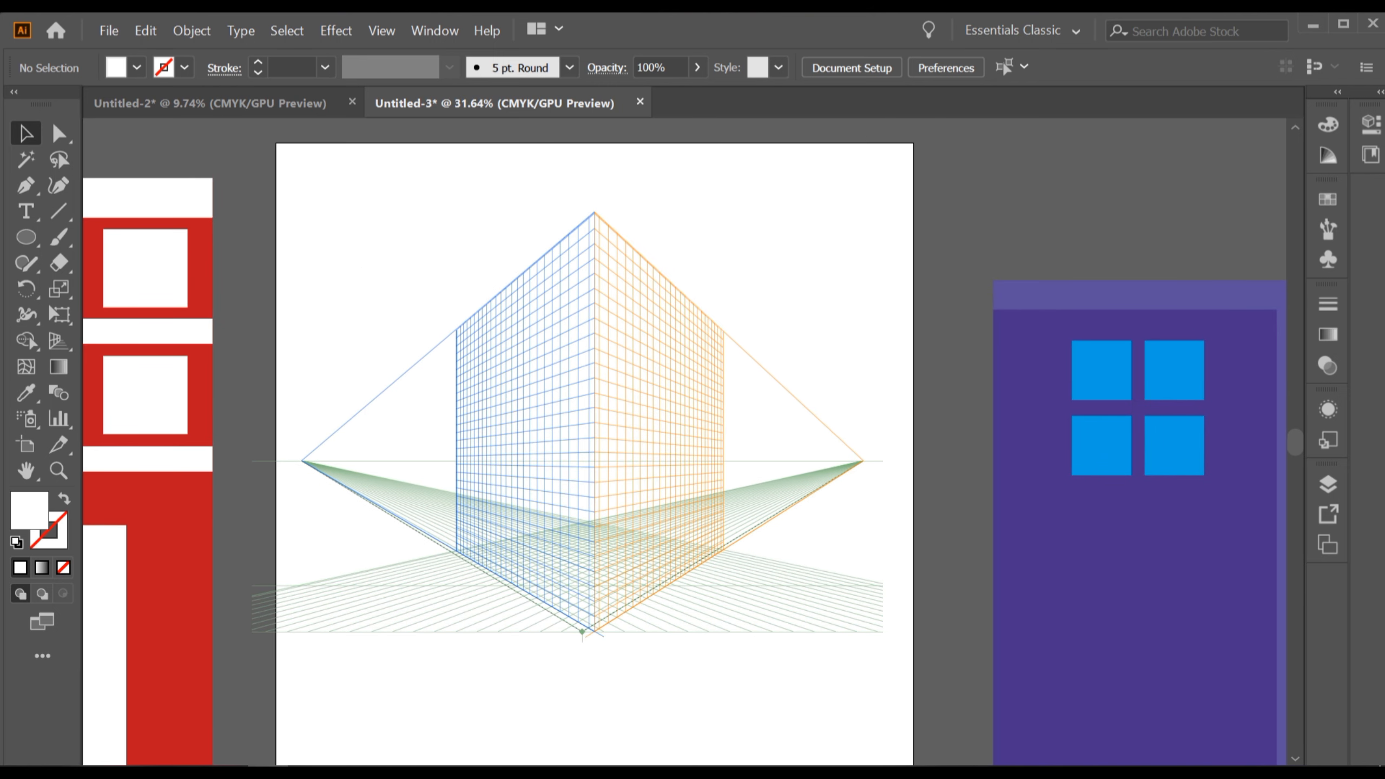
{"action": "left_click_drag", "start_coordinate": [824, 484], "coordinate": [798, 453]}
With the Perspective Selection Tool, place the purple ENTRANCE building onto the right perspective grid plane.
{"action": "left_click", "coordinate": [58, 341]}
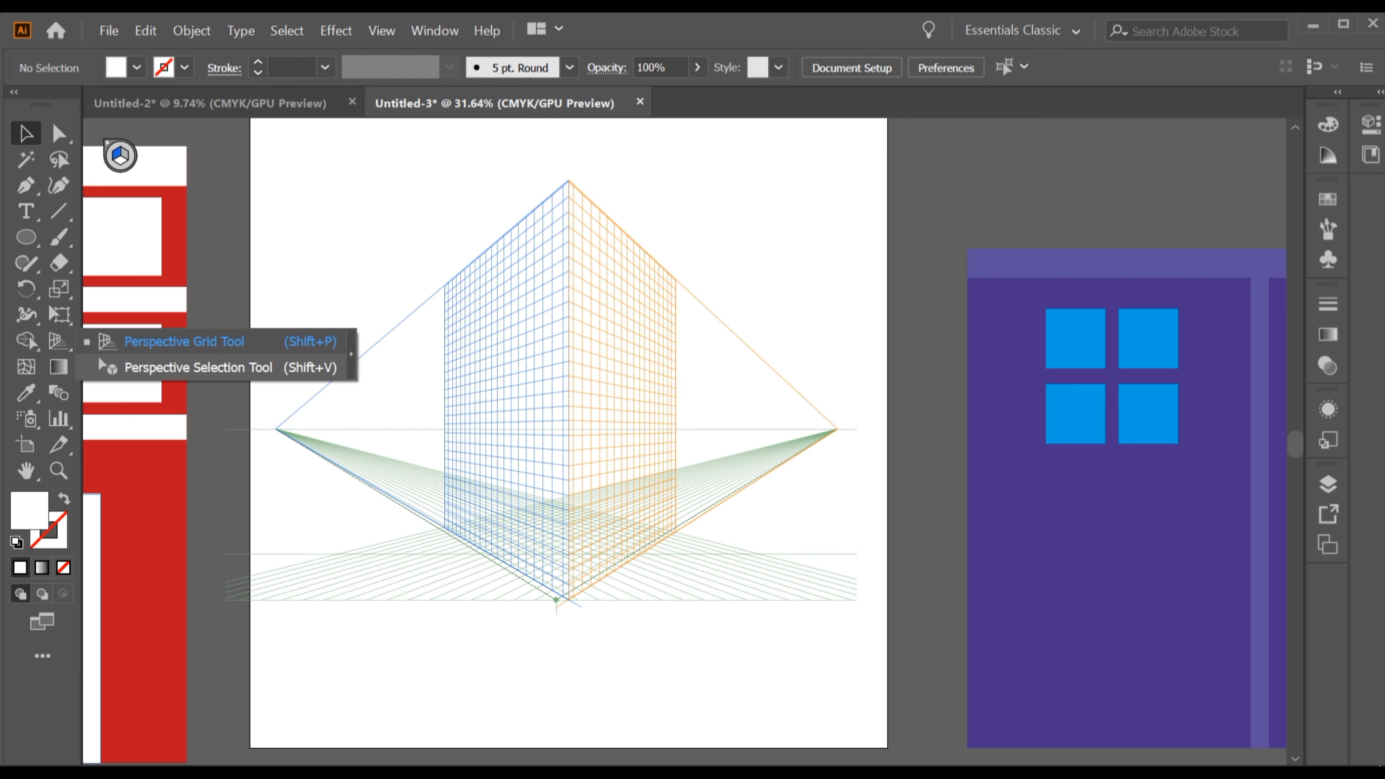
{"action": "left_click", "coordinate": [98, 358]}
{"action": "scroll", "coordinate": [999, 576], "scroll_direction": "up", "scroll_amount": 1}
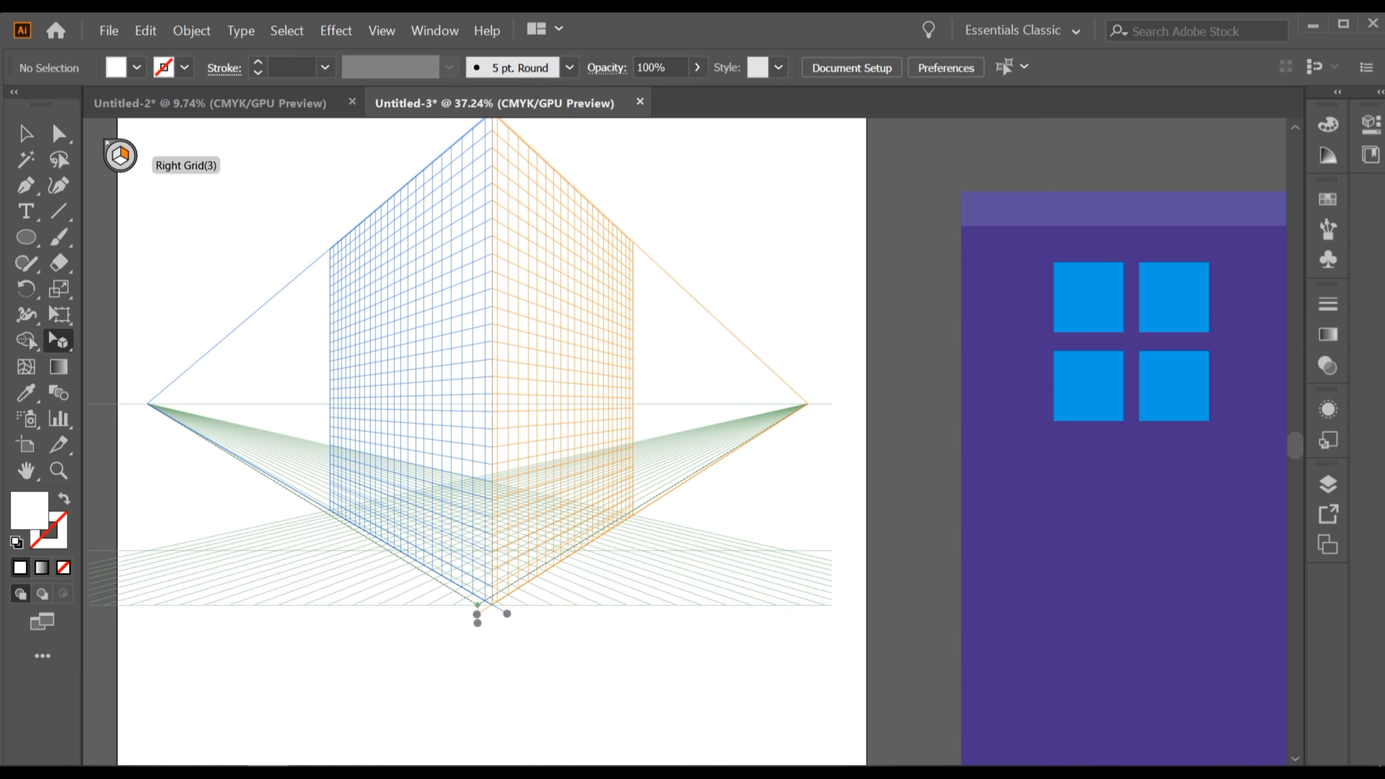
{"action": "scroll", "coordinate": [603, 433], "scroll_direction": "down", "scroll_amount": 1}
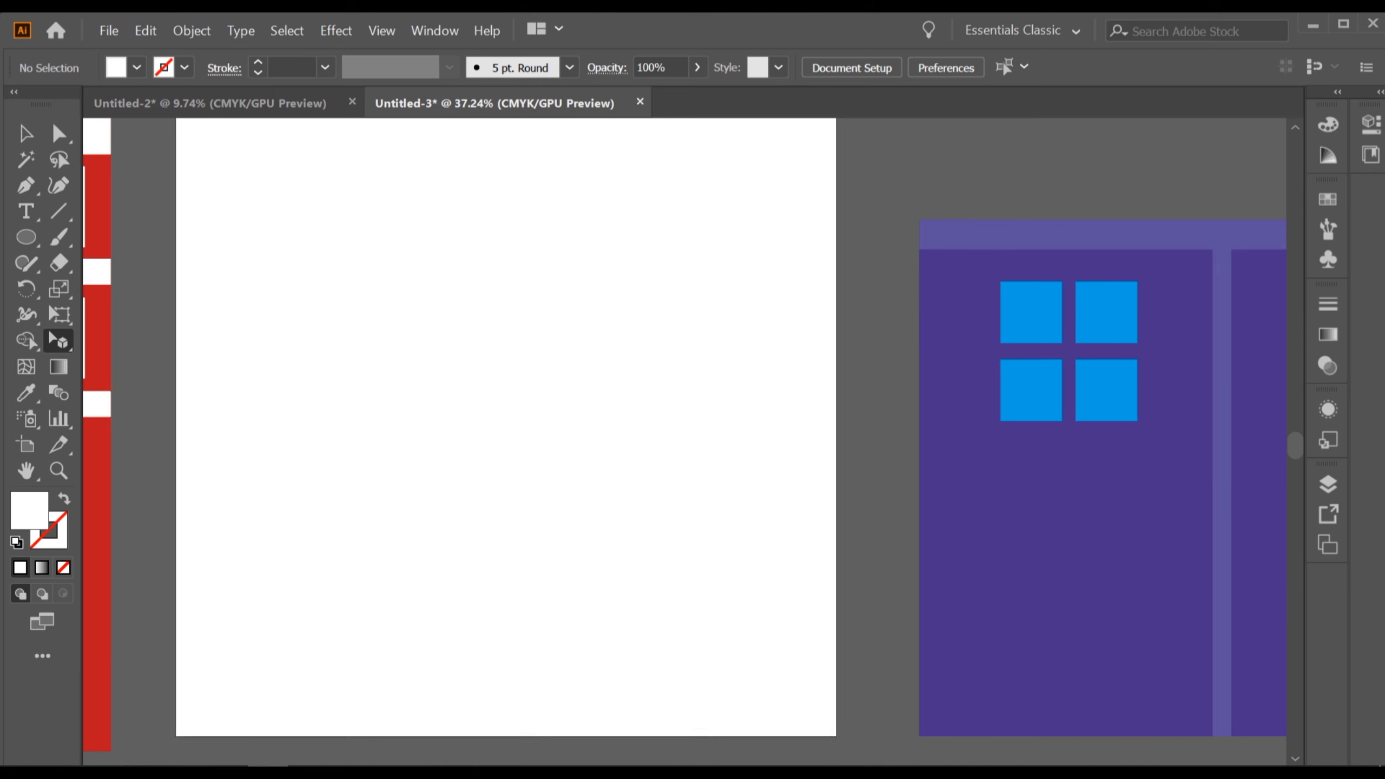
{"action": "scroll", "coordinate": [807, 471], "scroll_direction": "down", "scroll_amount": 3}
{"action": "scroll", "coordinate": [711, 438], "scroll_direction": "up", "scroll_amount": 1}
{"action": "scroll", "coordinate": [887, 516], "scroll_direction": "down", "scroll_amount": 3}
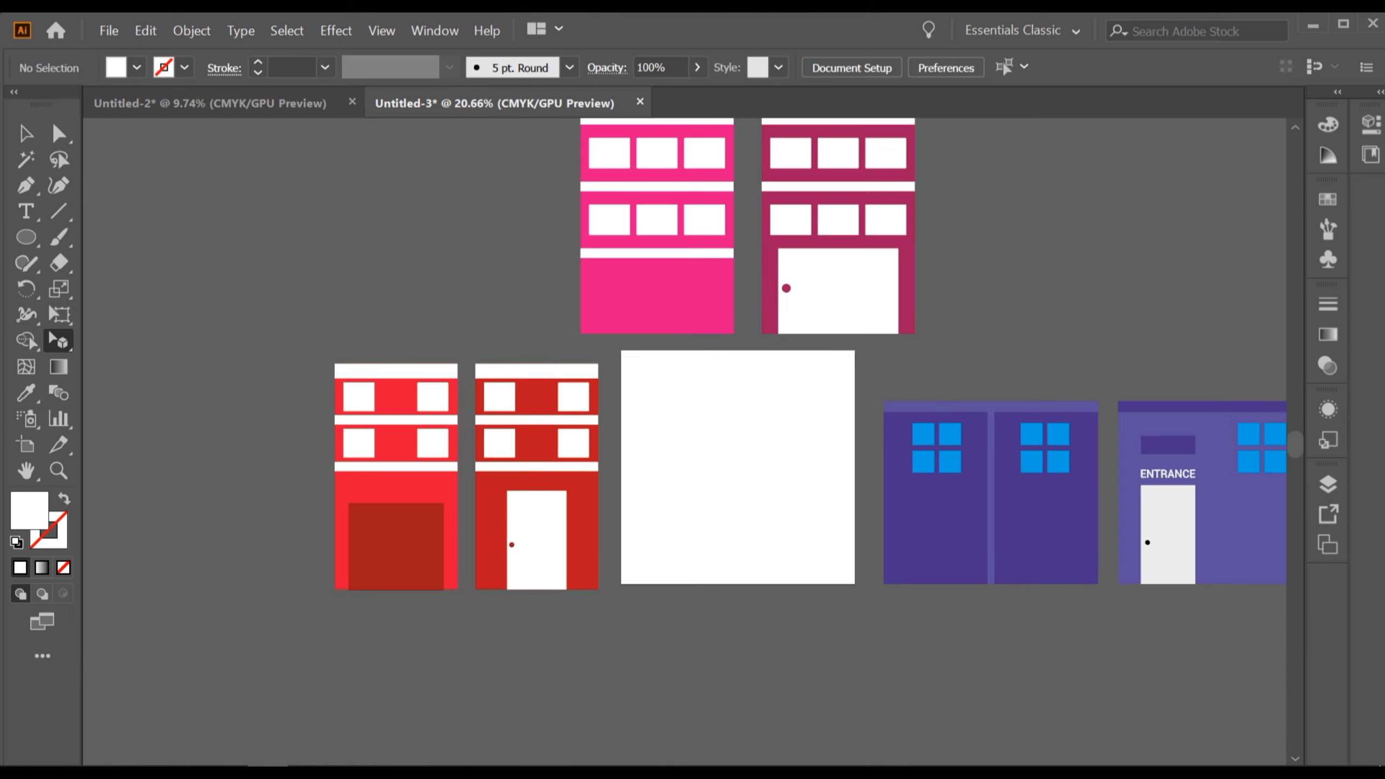
{"action": "scroll", "coordinate": [618, 349], "scroll_direction": "up", "scroll_amount": 1}
{"action": "left_click_drag", "start_coordinate": [1249, 526], "coordinate": [812, 452]}
Move the entrance building in perspective so its left edge sits on the grid's front corner at ground level.
{"action": "scroll", "coordinate": [818, 433], "scroll_direction": "up", "scroll_amount": 3}
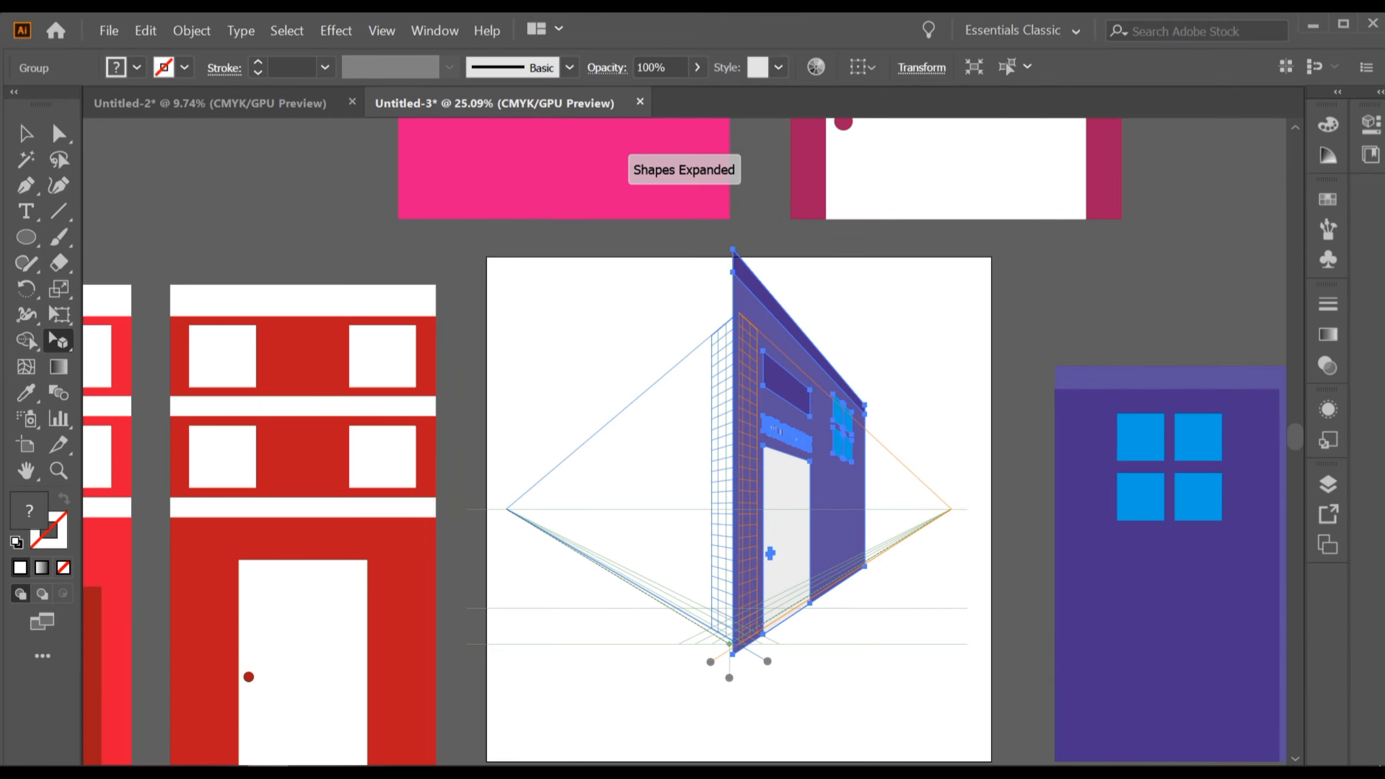
{"action": "scroll", "coordinate": [644, 483], "scroll_direction": "down", "scroll_amount": 3}
{"action": "scroll", "coordinate": [643, 483], "scroll_direction": "up", "scroll_amount": 2}
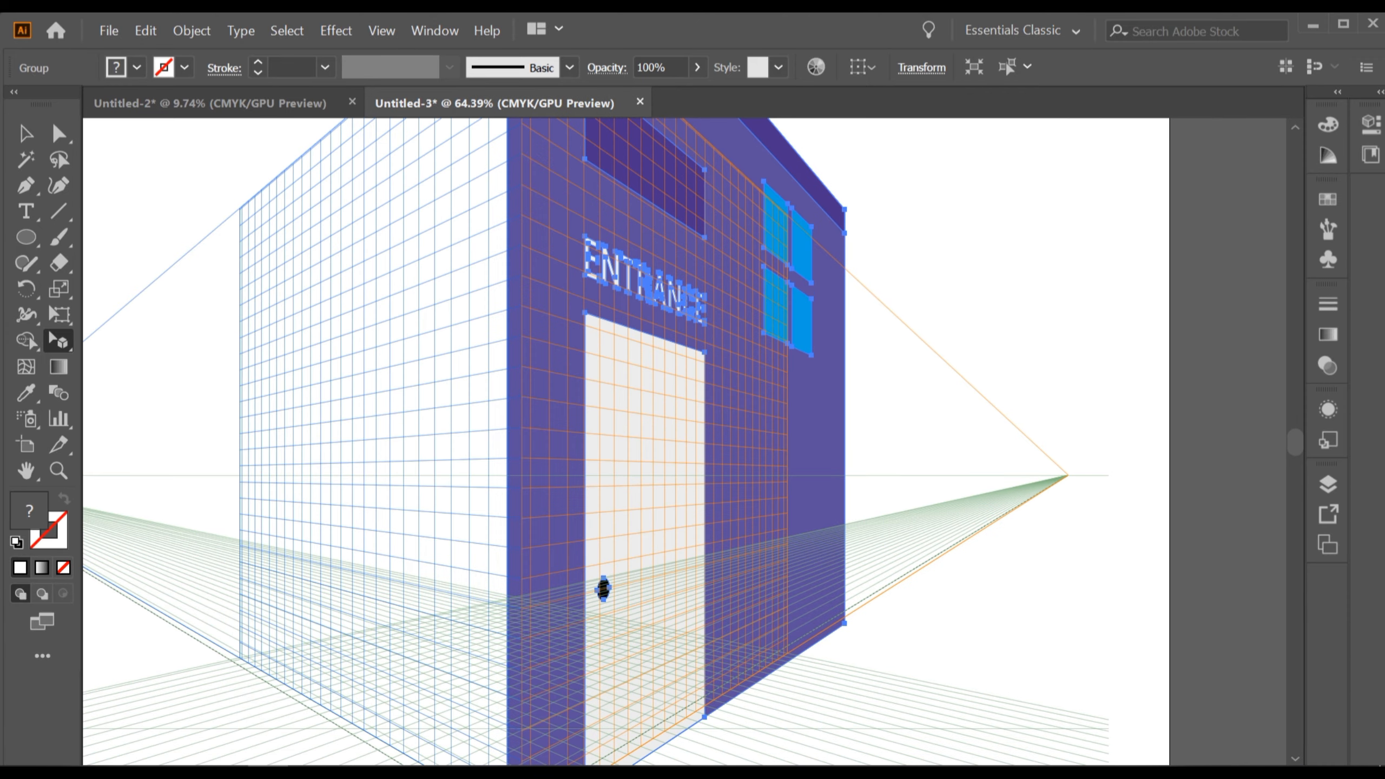
{"action": "scroll", "coordinate": [643, 483], "scroll_direction": "down", "scroll_amount": 3}
{"action": "scroll", "coordinate": [643, 482], "scroll_direction": "left", "scroll_amount": 2}
{"action": "scroll", "coordinate": [648, 469], "scroll_direction": "up", "scroll_amount": 1}
{"action": "left_click_drag", "start_coordinate": [717, 451], "coordinate": [720, 433]}
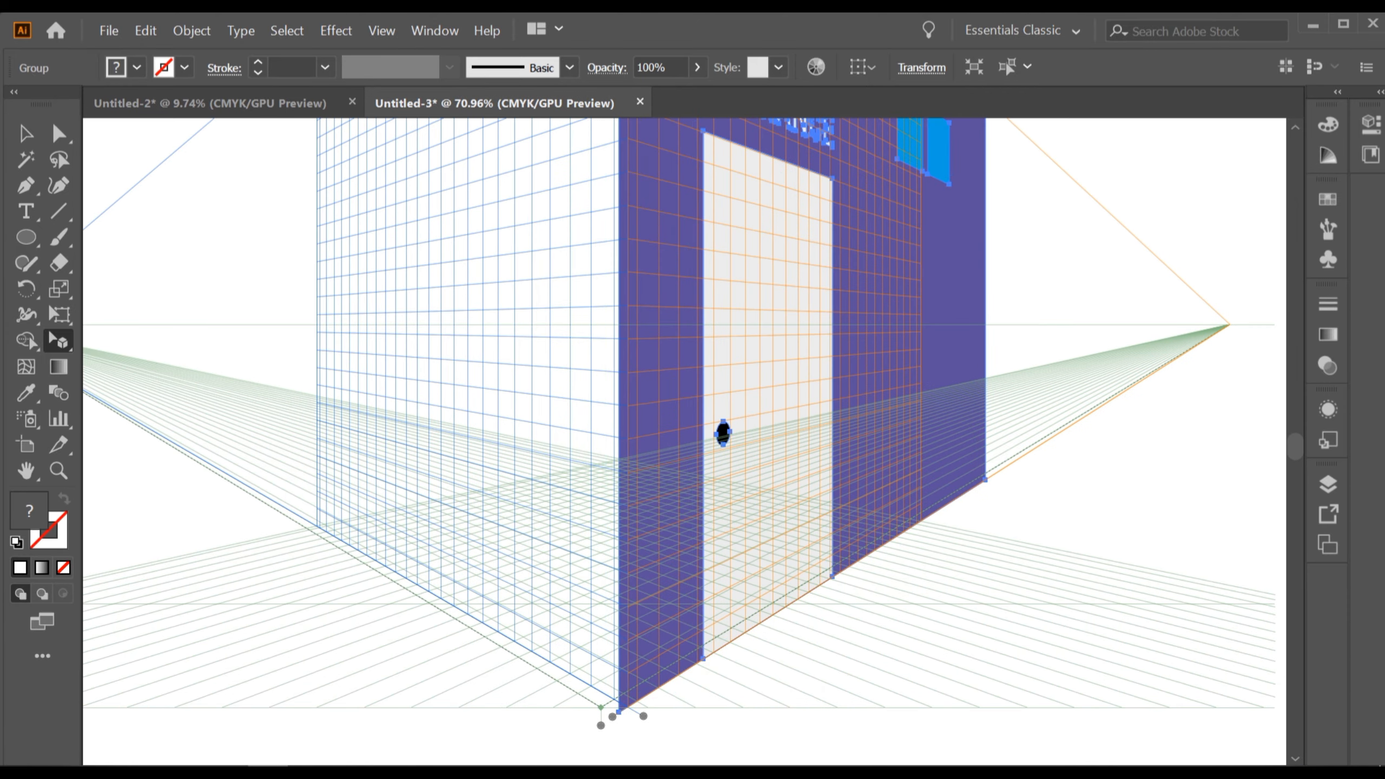
{"action": "scroll", "coordinate": [720, 433], "scroll_direction": "up", "scroll_amount": 3}
{"action": "key", "text": "ctrl+shift+i"}
{"action": "scroll", "coordinate": [618, 592], "scroll_direction": "up", "scroll_amount": 3}
{"action": "key", "text": "ctrl+shift+i"}
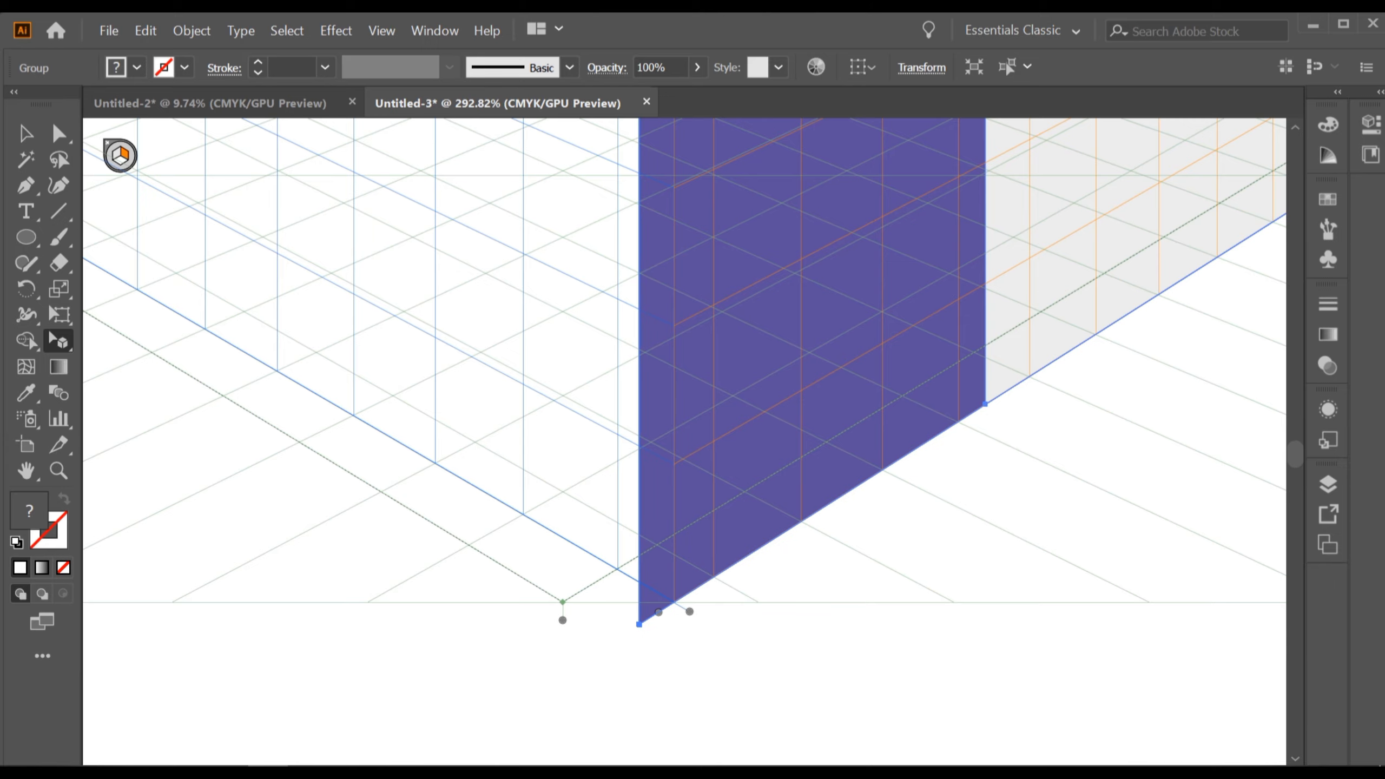
{"action": "left_click_drag", "start_coordinate": [748, 487], "coordinate": [759, 464]}
{"action": "scroll", "coordinate": [879, 461], "scroll_direction": "down", "scroll_amount": 5}
{"action": "scroll", "coordinate": [924, 262], "scroll_direction": "down", "scroll_amount": 2}
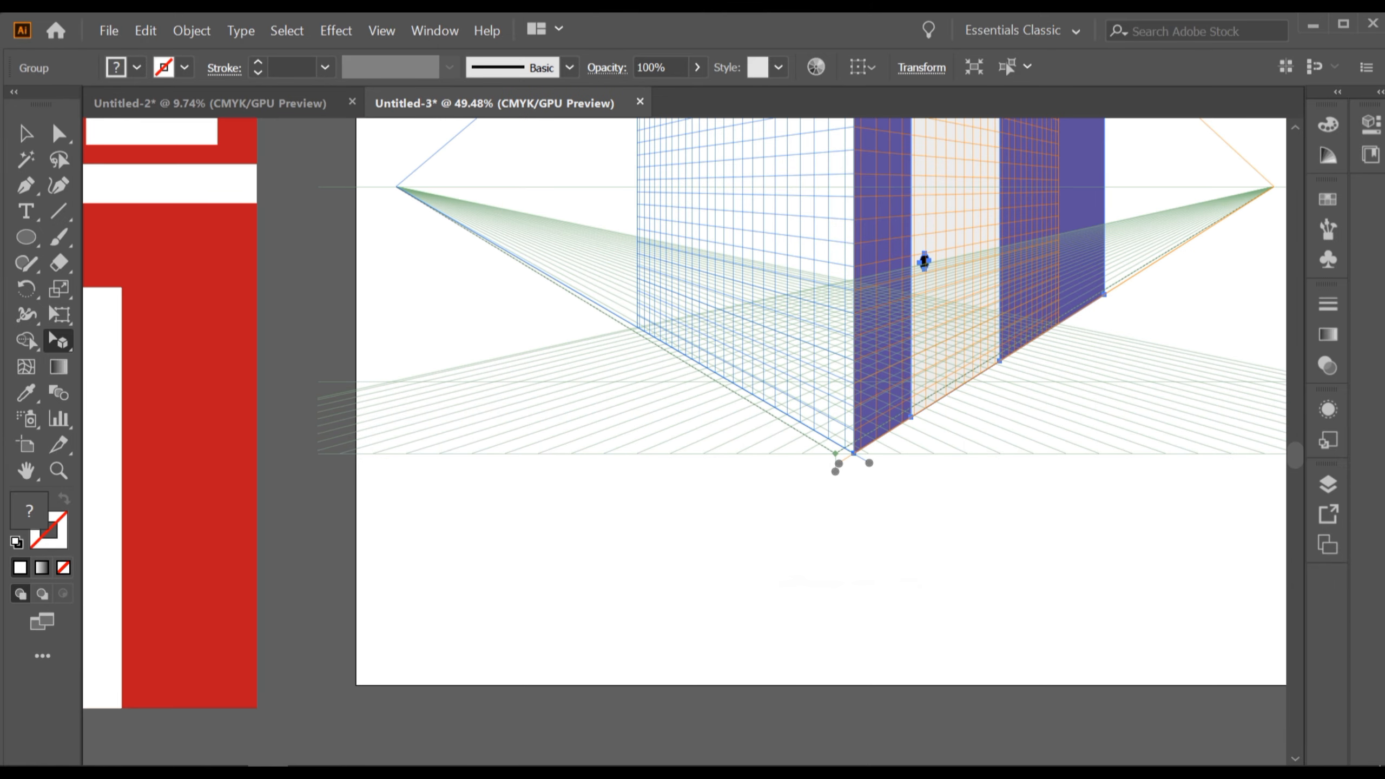
{"action": "left_click_drag", "start_coordinate": [922, 263], "coordinate": [660, 693]}
Shrink the entrance building in perspective by resizing it from its top edge.
{"action": "scroll", "coordinate": [660, 693], "scroll_direction": "up", "scroll_amount": 2}
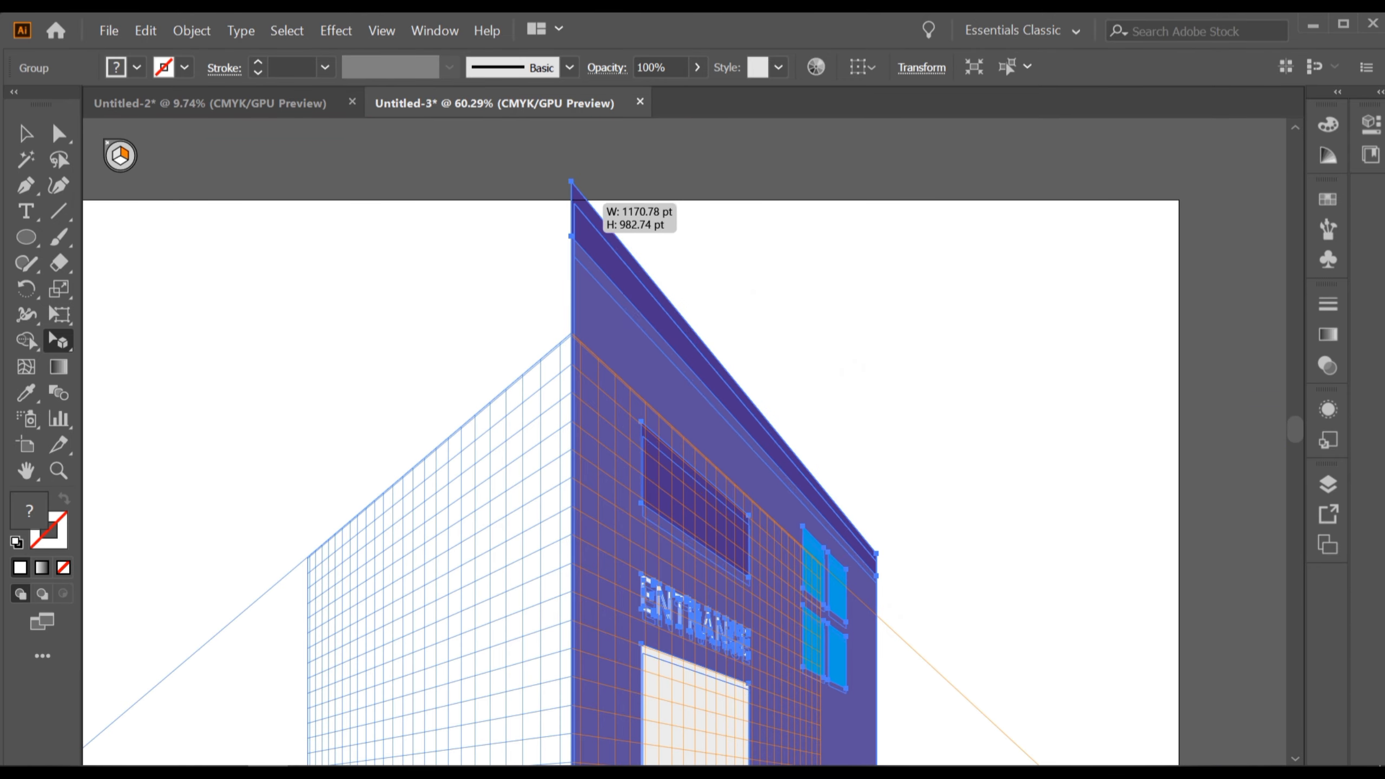
{"action": "left_click_drag", "start_coordinate": [596, 315], "coordinate": [597, 556]}
{"action": "left_click_drag", "start_coordinate": [597, 556], "coordinate": [592, 291]}
{"action": "scroll", "coordinate": [558, 309], "scroll_direction": "up", "scroll_amount": 5}
{"action": "scroll", "coordinate": [593, 291], "scroll_direction": "down", "scroll_amount": 5}
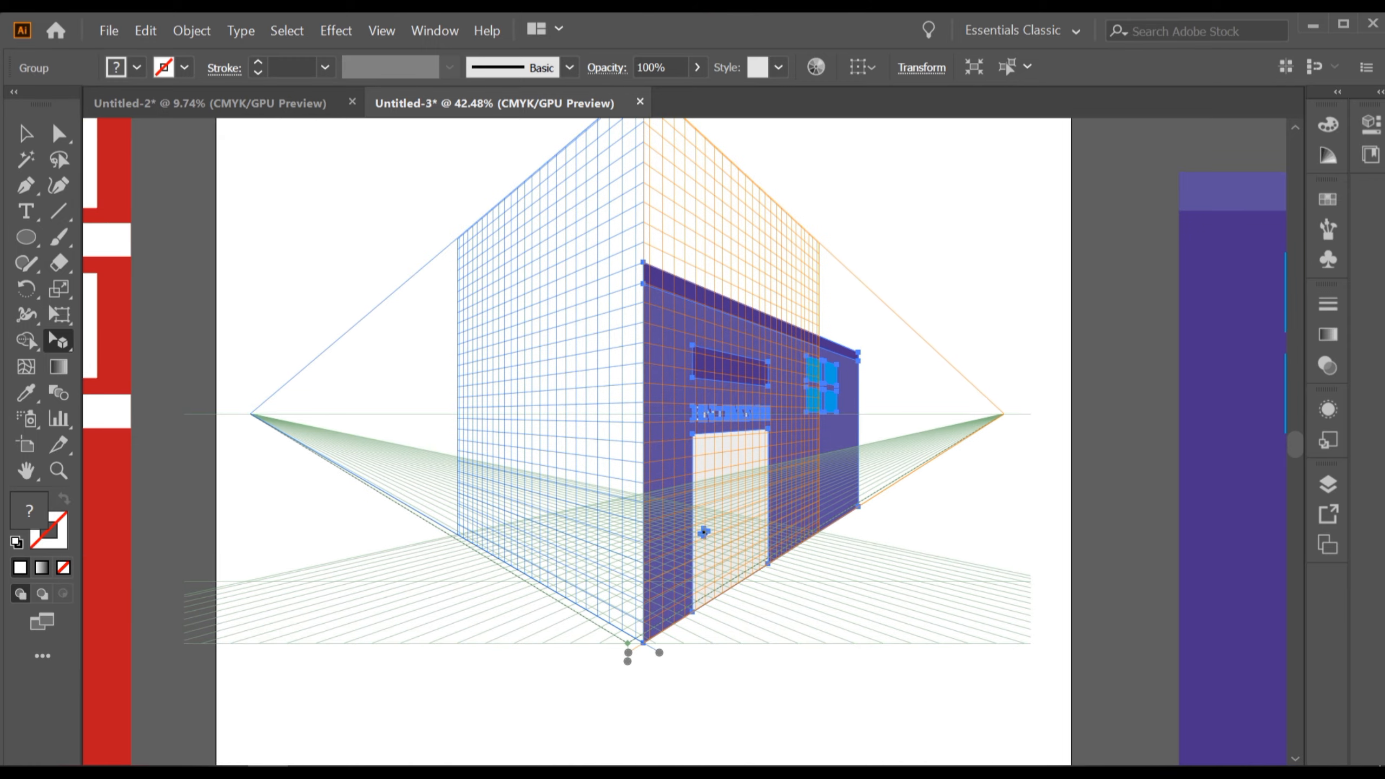
Make the entrance building narrower from its right edge and shorter from its top edge, then deselect it.
{"action": "scroll", "coordinate": [705, 538], "scroll_direction": "up", "scroll_amount": 3}
{"action": "left_click_drag", "start_coordinate": [703, 426], "coordinate": [705, 446]}
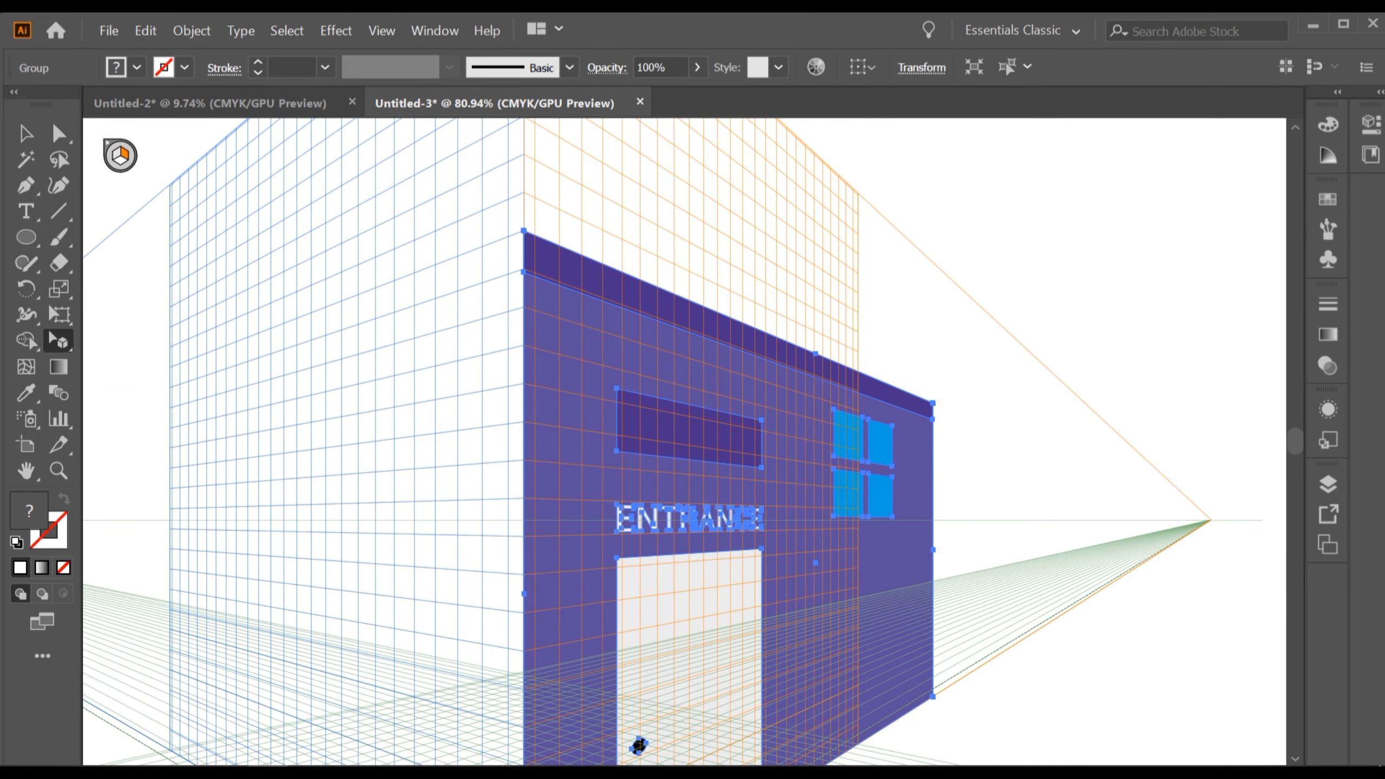
{"action": "left_click_drag", "start_coordinate": [932, 403], "coordinate": [862, 371]}
{"action": "scroll", "coordinate": [603, 757], "scroll_direction": "down", "scroll_amount": 1}
{"action": "scroll", "coordinate": [646, 613], "scroll_direction": "down", "scroll_amount": 2}
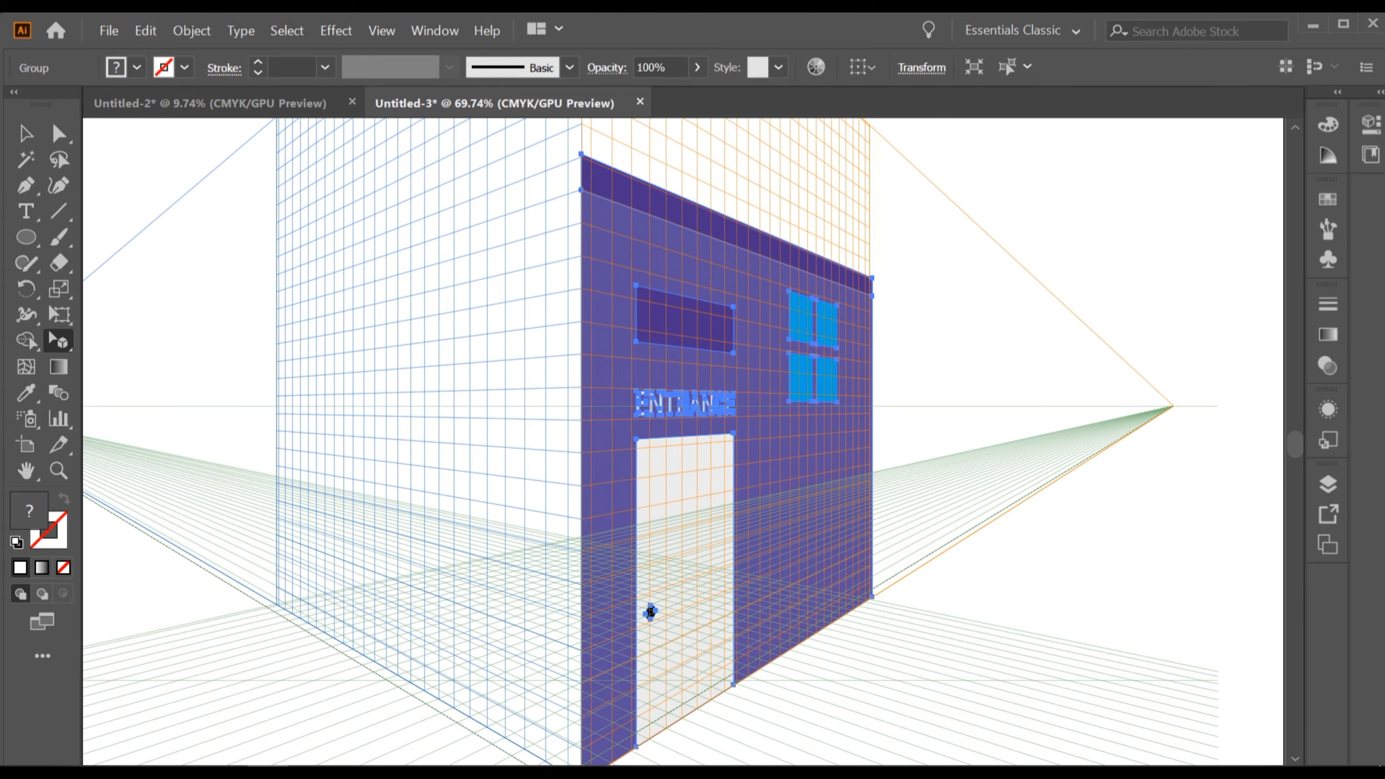
{"action": "left_click_drag", "start_coordinate": [873, 278], "coordinate": [876, 279]}
{"action": "left_click_drag", "start_coordinate": [581, 154], "coordinate": [581, 255]}
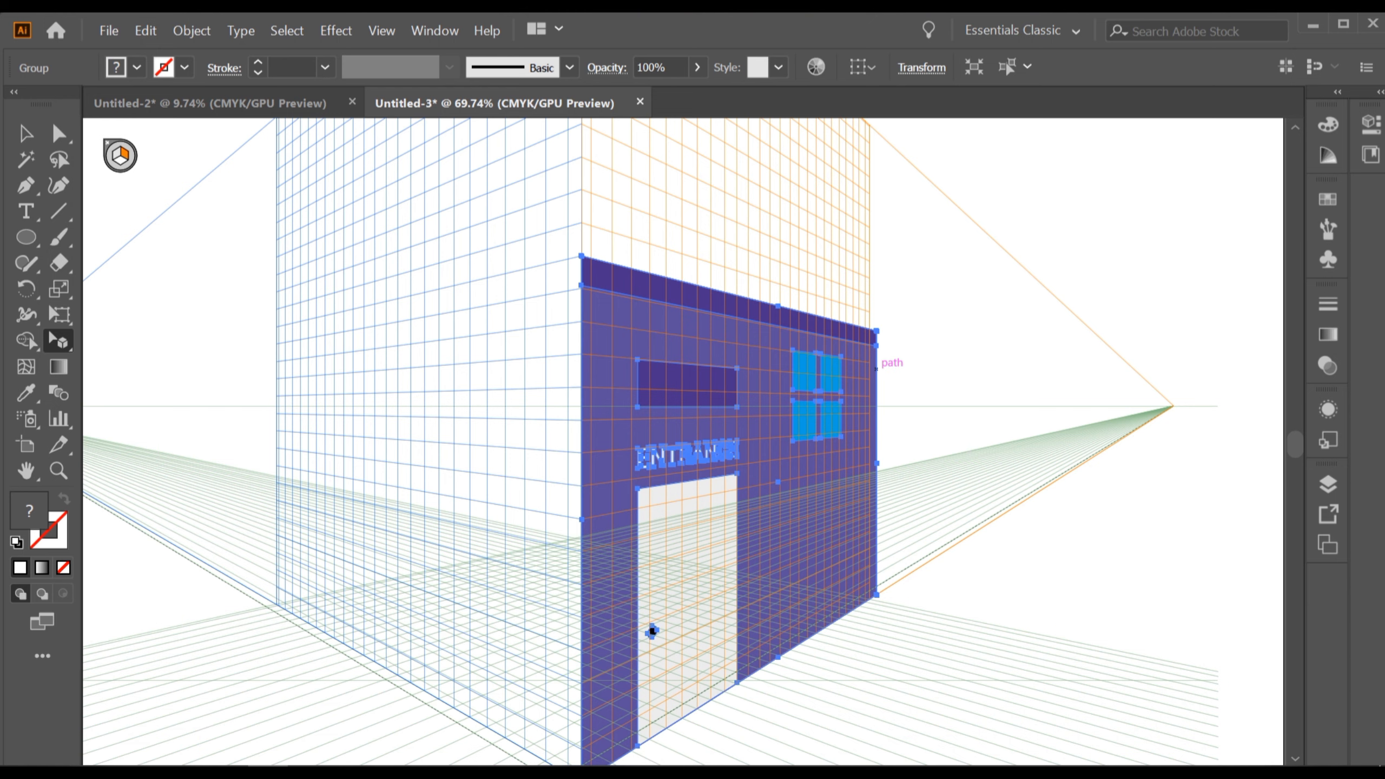
{"action": "scroll", "coordinate": [652, 631], "scroll_direction": "down", "scroll_amount": 1}
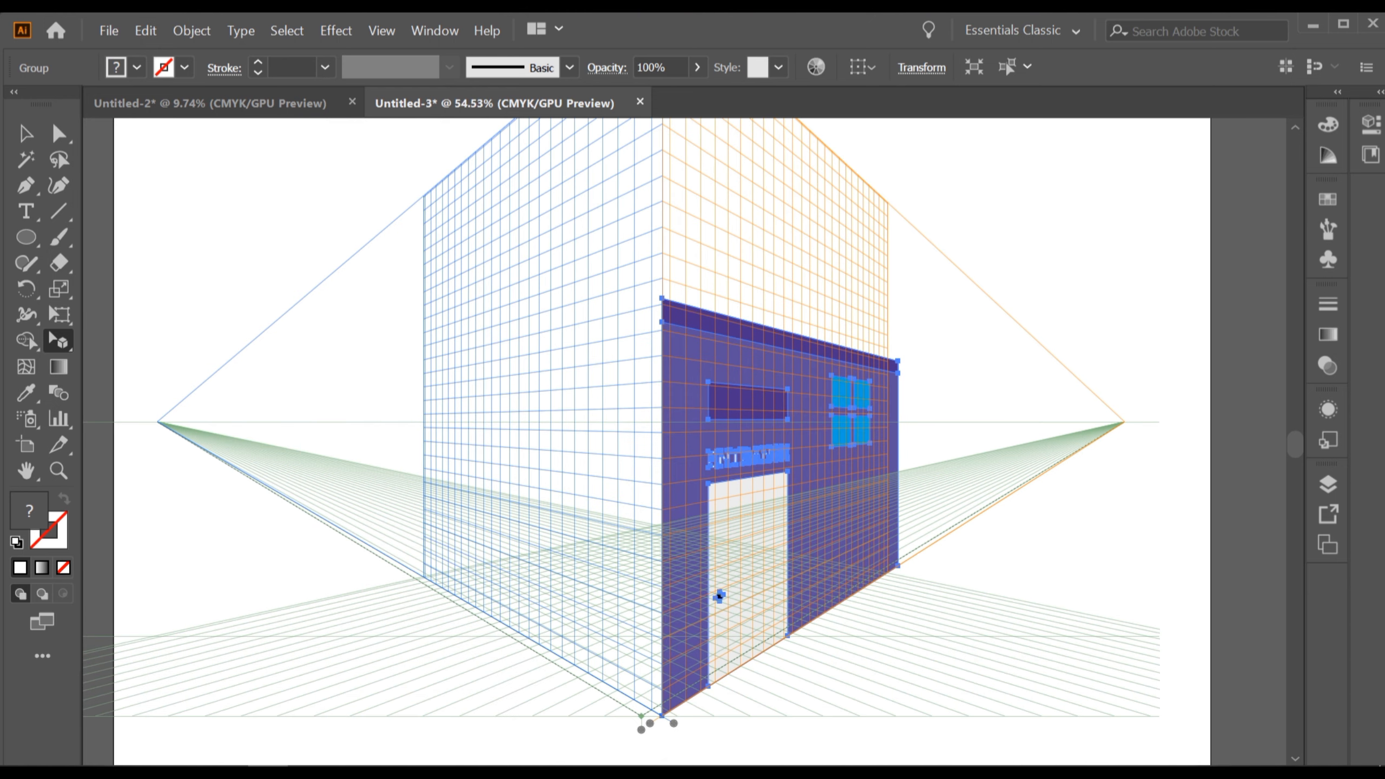
{"action": "scroll", "coordinate": [827, 509], "scroll_direction": "down", "scroll_amount": 3}
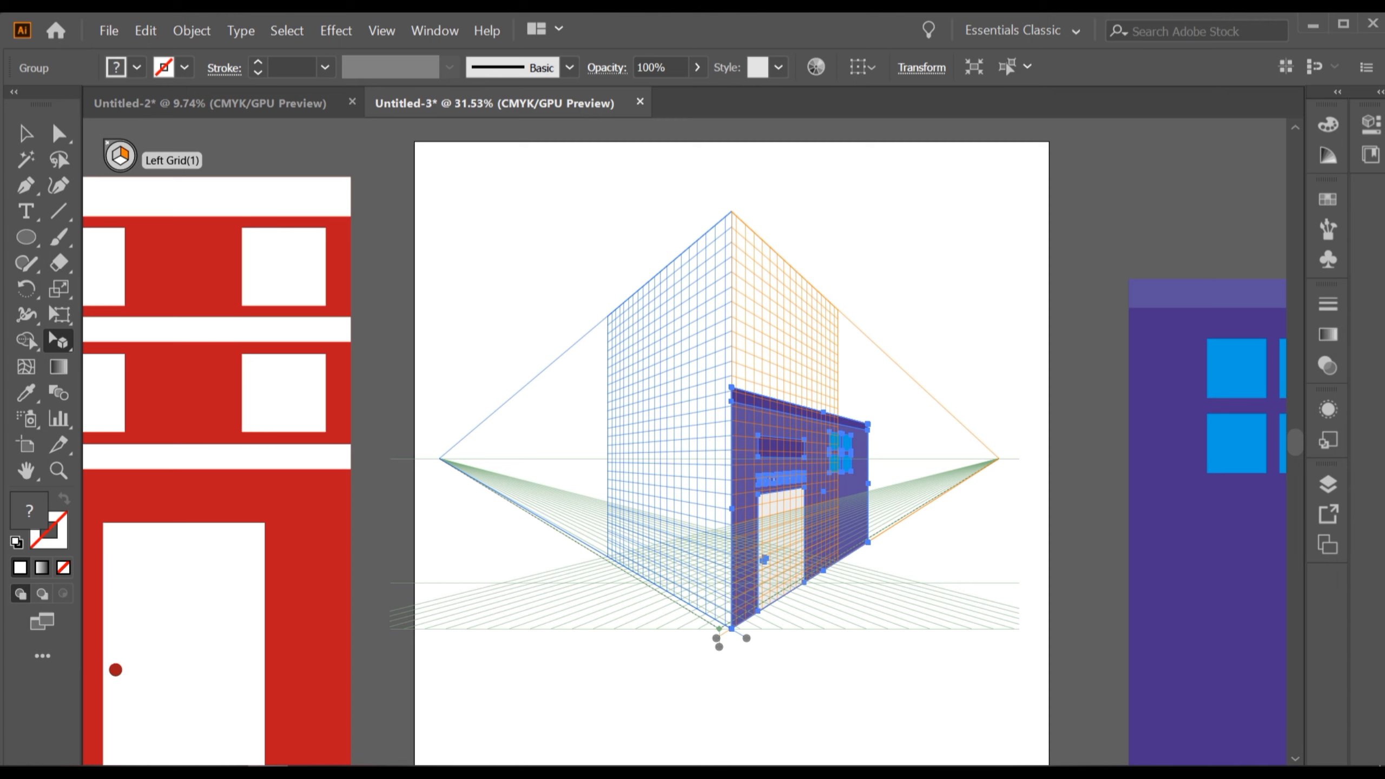
{"action": "key", "text": "ctrl+shift+a"}
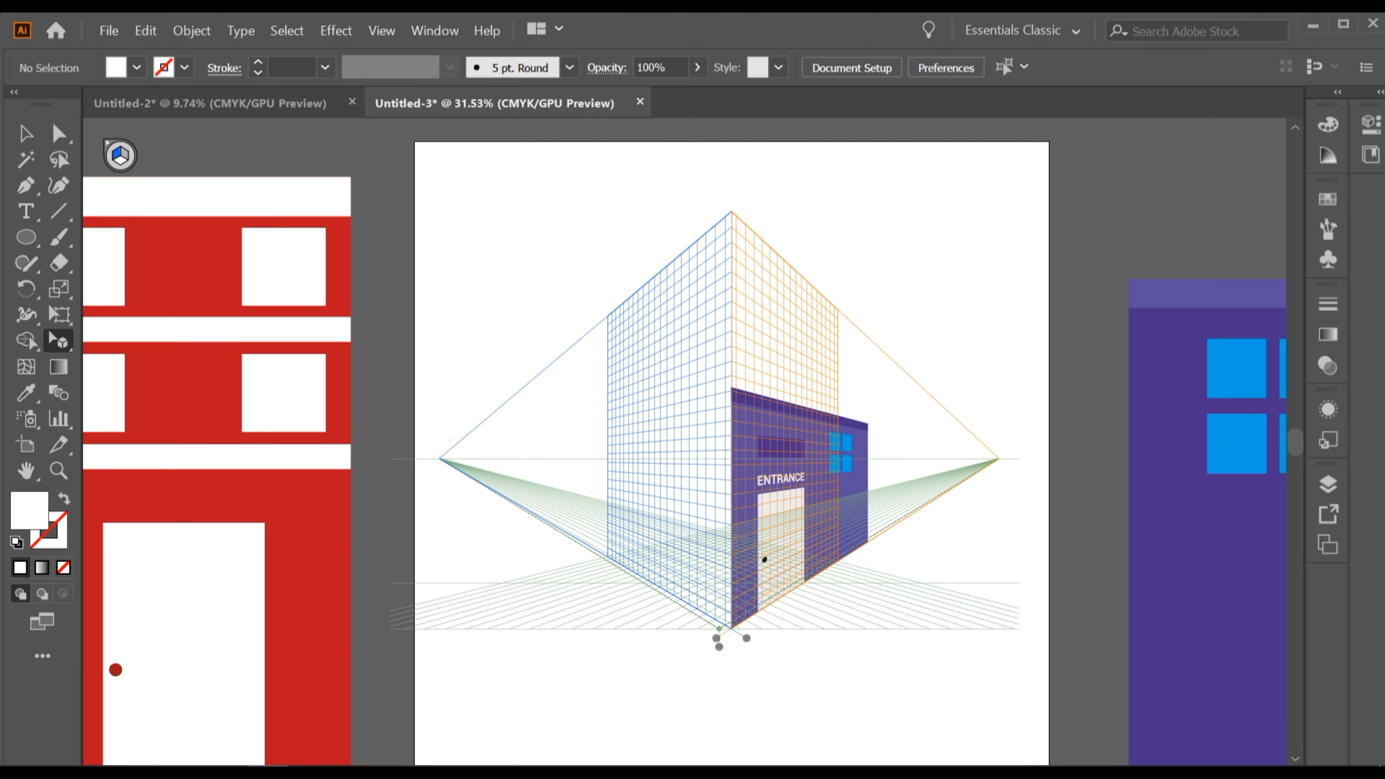
Place the blue building with the window panes onto the left perspective grid plane.
{"action": "left_click_drag", "start_coordinate": [783, 480], "coordinate": [683, 437]}
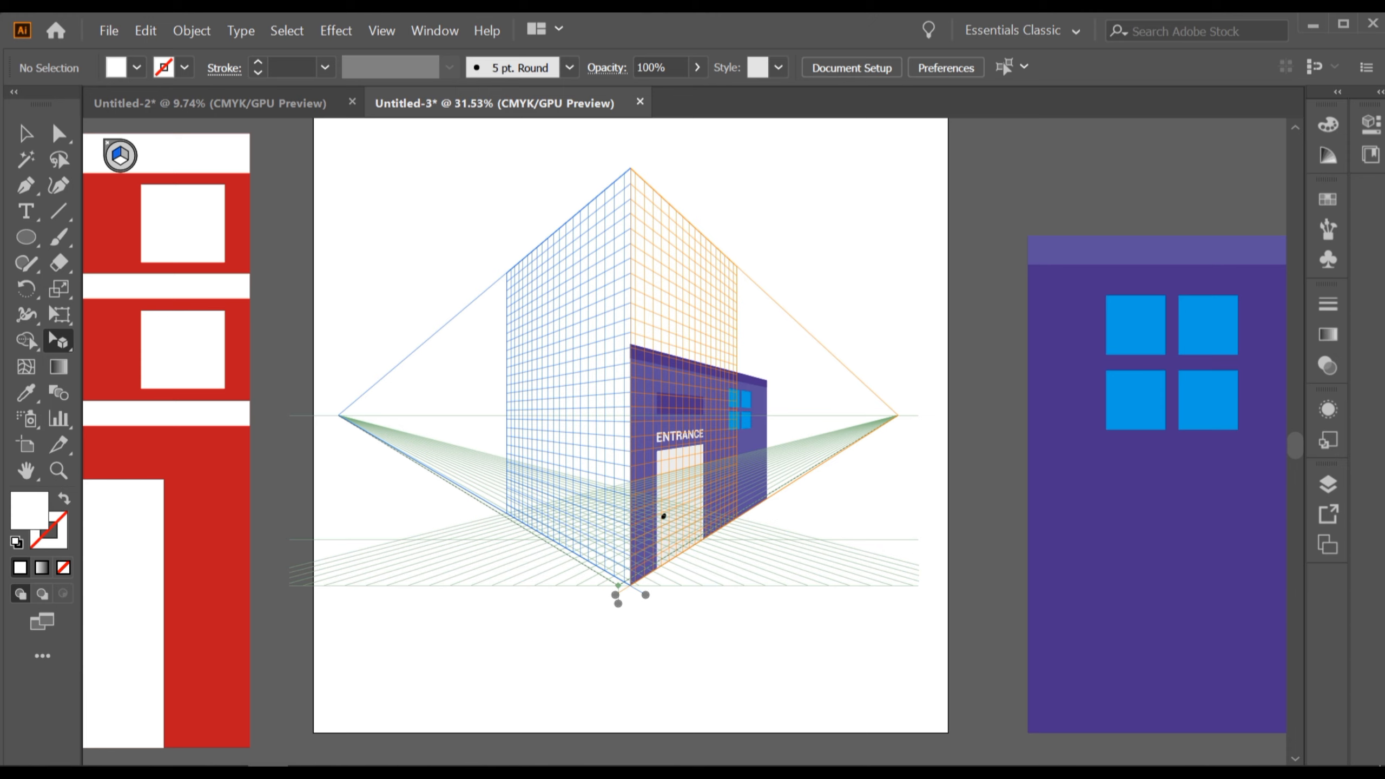
{"action": "left_click_drag", "start_coordinate": [1134, 573], "coordinate": [453, 407]}
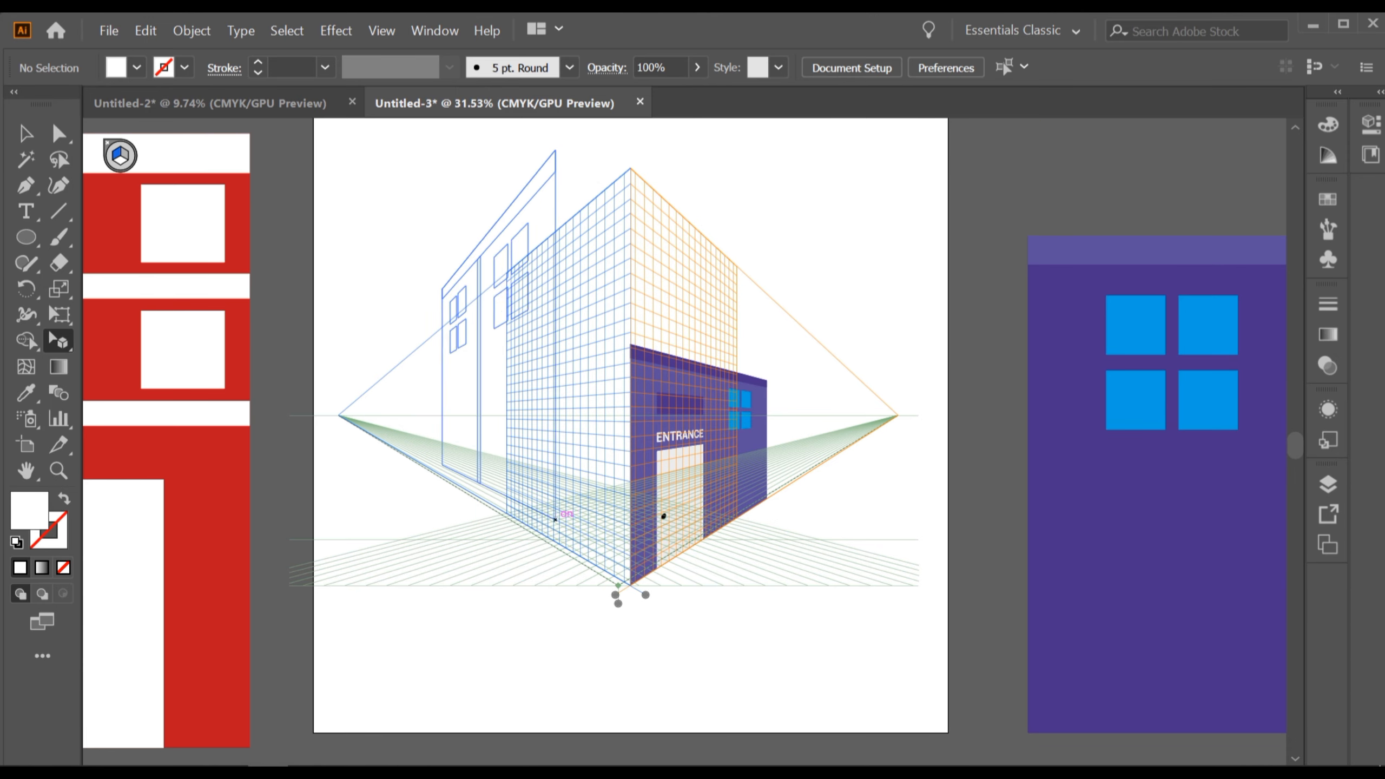
{"action": "left_click_drag", "start_coordinate": [555, 519], "coordinate": [456, 483]}
Align the left-plane building's right edge with the grid's front corner beside the entrance building.
{"action": "scroll", "coordinate": [513, 371], "scroll_direction": "up", "scroll_amount": 5}
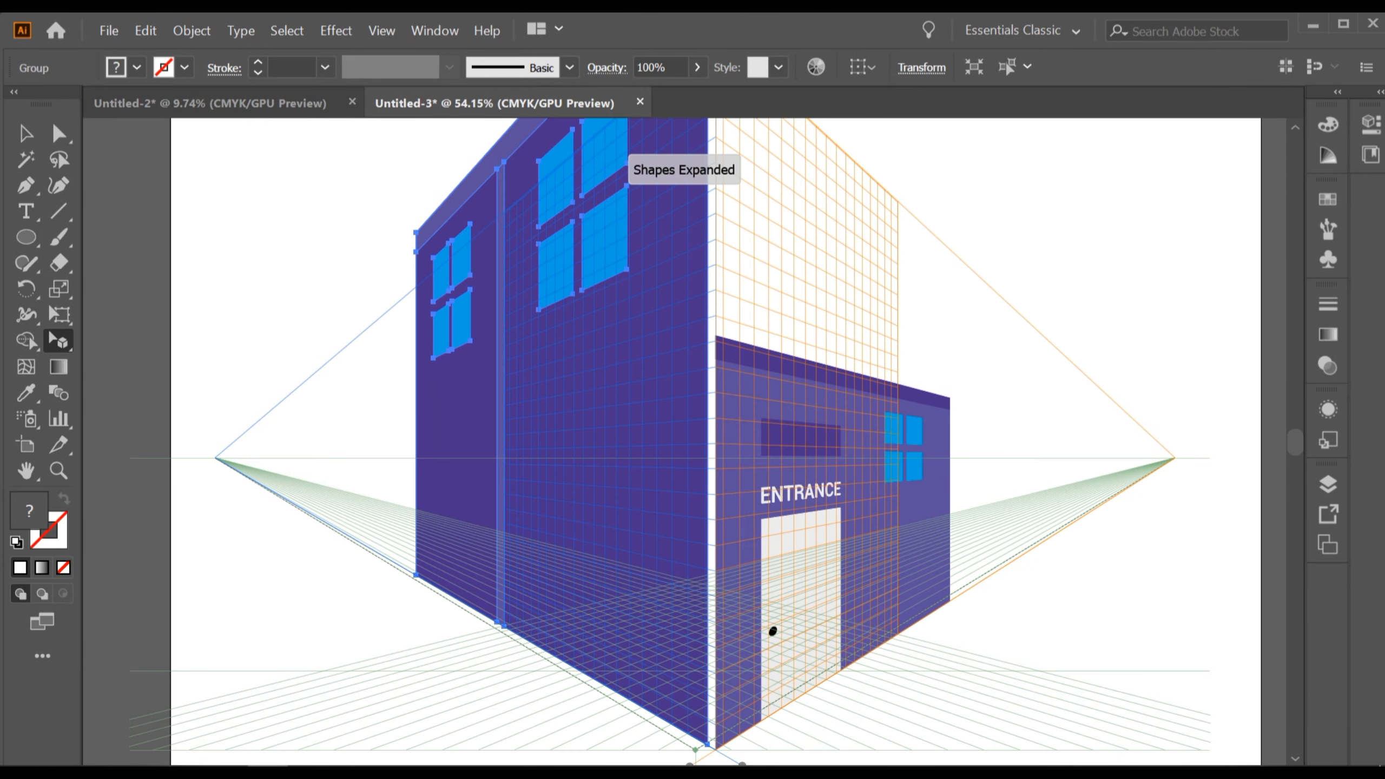
{"action": "scroll", "coordinate": [592, 515], "scroll_direction": "up", "scroll_amount": 1}
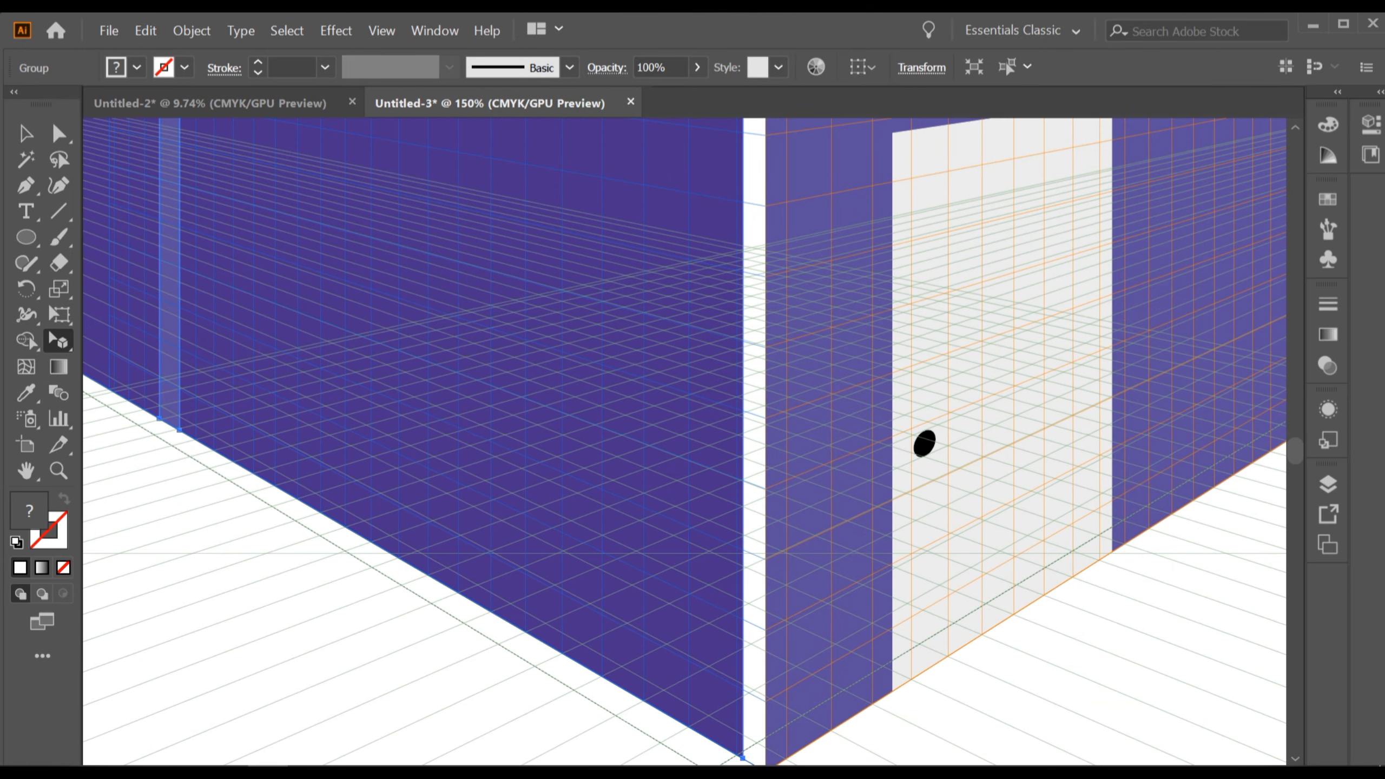
{"action": "left_click_drag", "start_coordinate": [592, 515], "coordinate": [542, 312]}
{"action": "scroll", "coordinate": [719, 551], "scroll_direction": "up", "scroll_amount": 3}
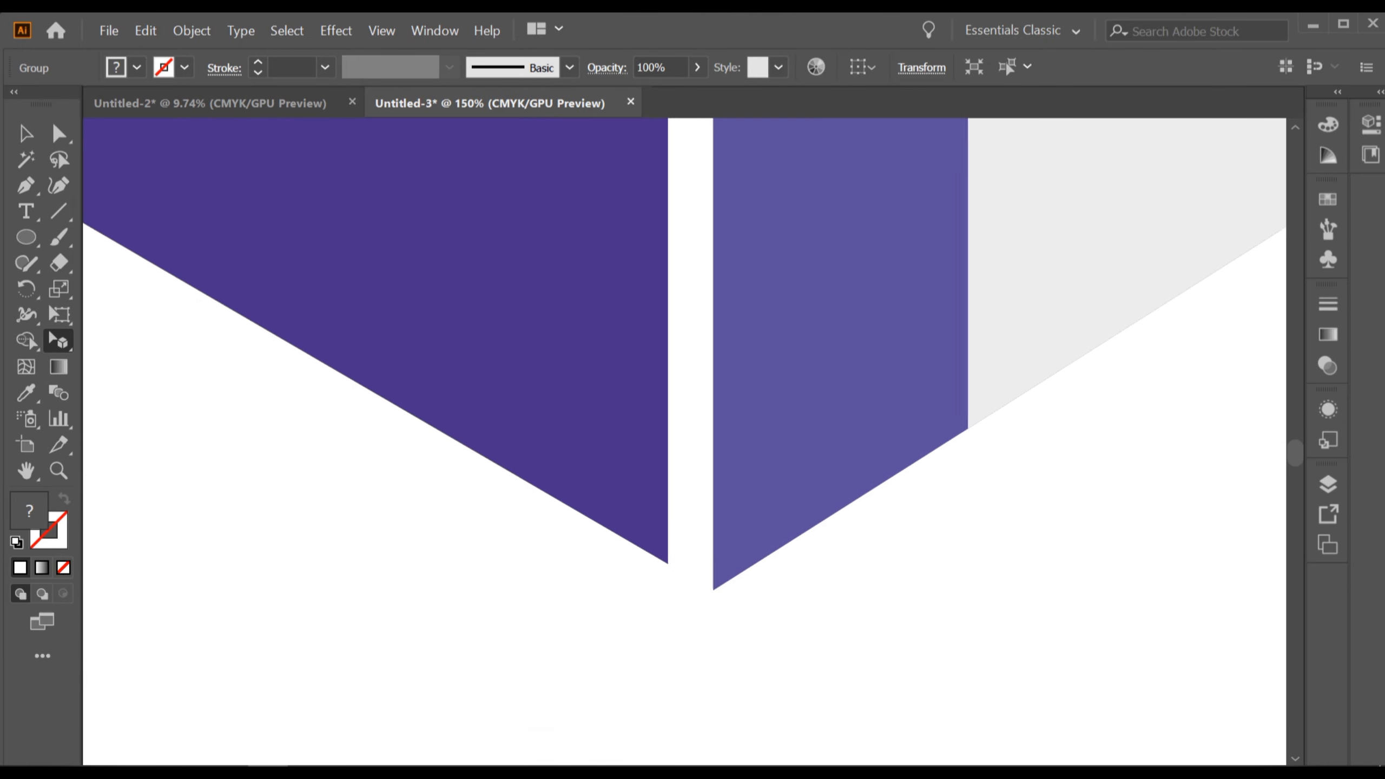
{"action": "left_click_drag", "start_coordinate": [642, 481], "coordinate": [689, 481]}
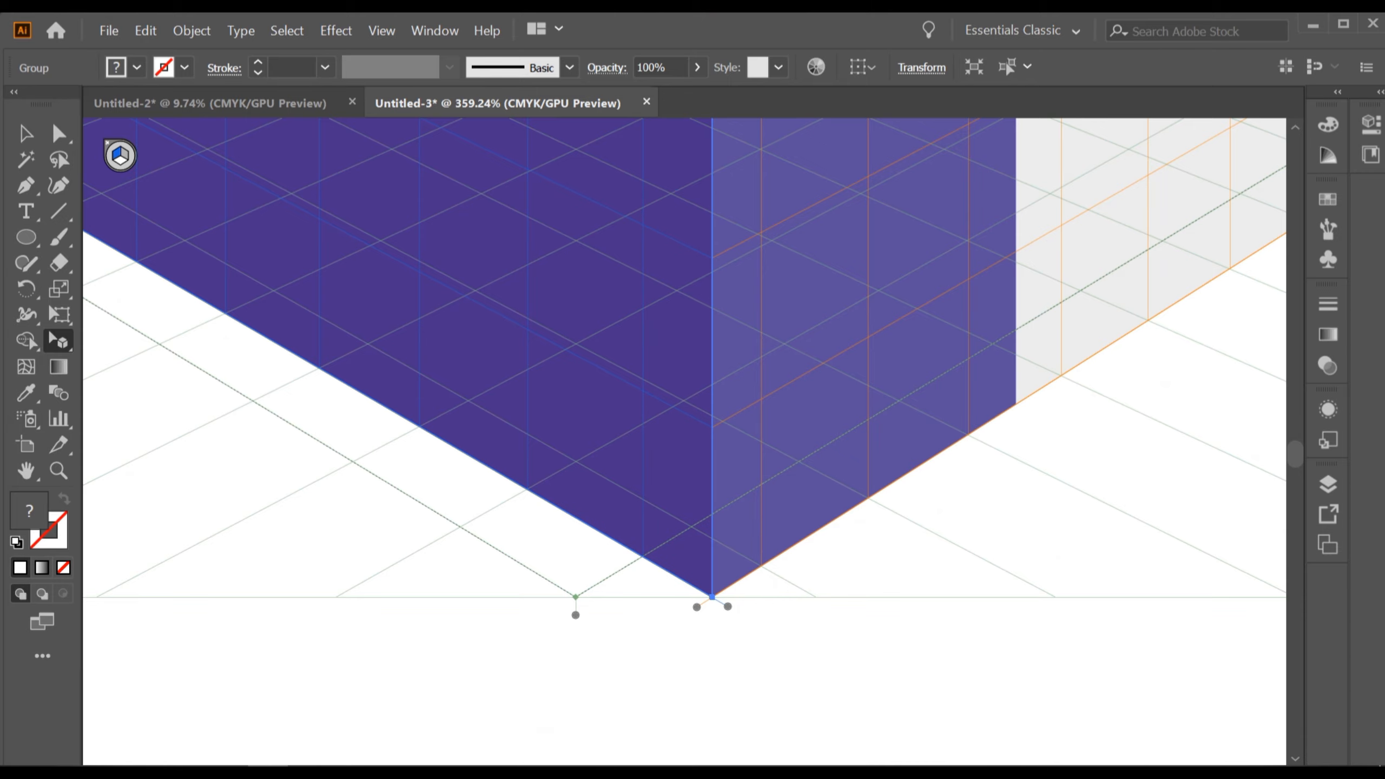
Lower the left building's top edge to match the entrance building's roofline at the corner.
{"action": "scroll", "coordinate": [976, 494], "scroll_direction": "down", "scroll_amount": 5}
{"action": "left_click_drag", "start_coordinate": [976, 494], "coordinate": [802, 675]}
{"action": "left_click_drag", "start_coordinate": [771, 159], "coordinate": [643, 434]}
{"action": "scroll", "coordinate": [643, 434], "scroll_direction": "down", "scroll_amount": 1}
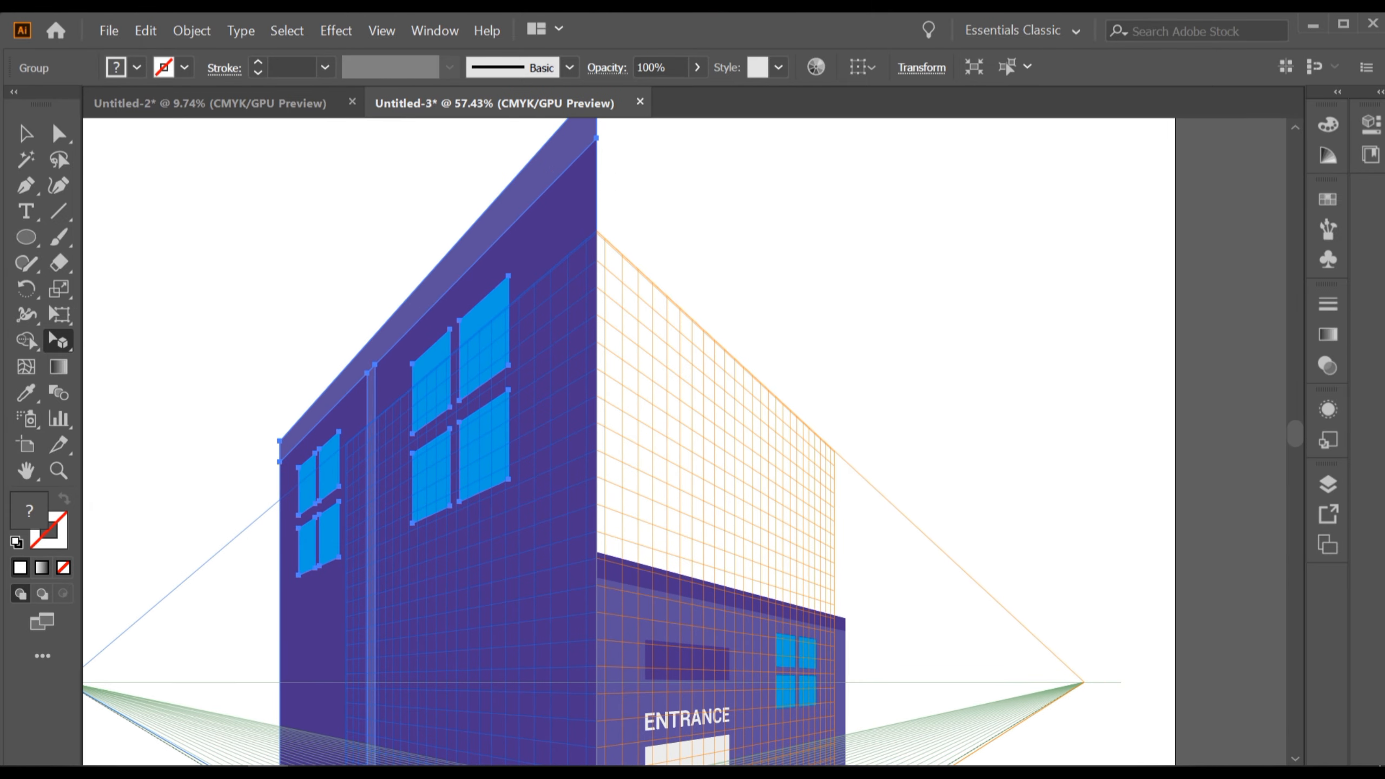
{"action": "left_click_drag", "start_coordinate": [590, 128], "coordinate": [585, 592]}
{"action": "scroll", "coordinate": [590, 602], "scroll_direction": "up", "scroll_amount": 5}
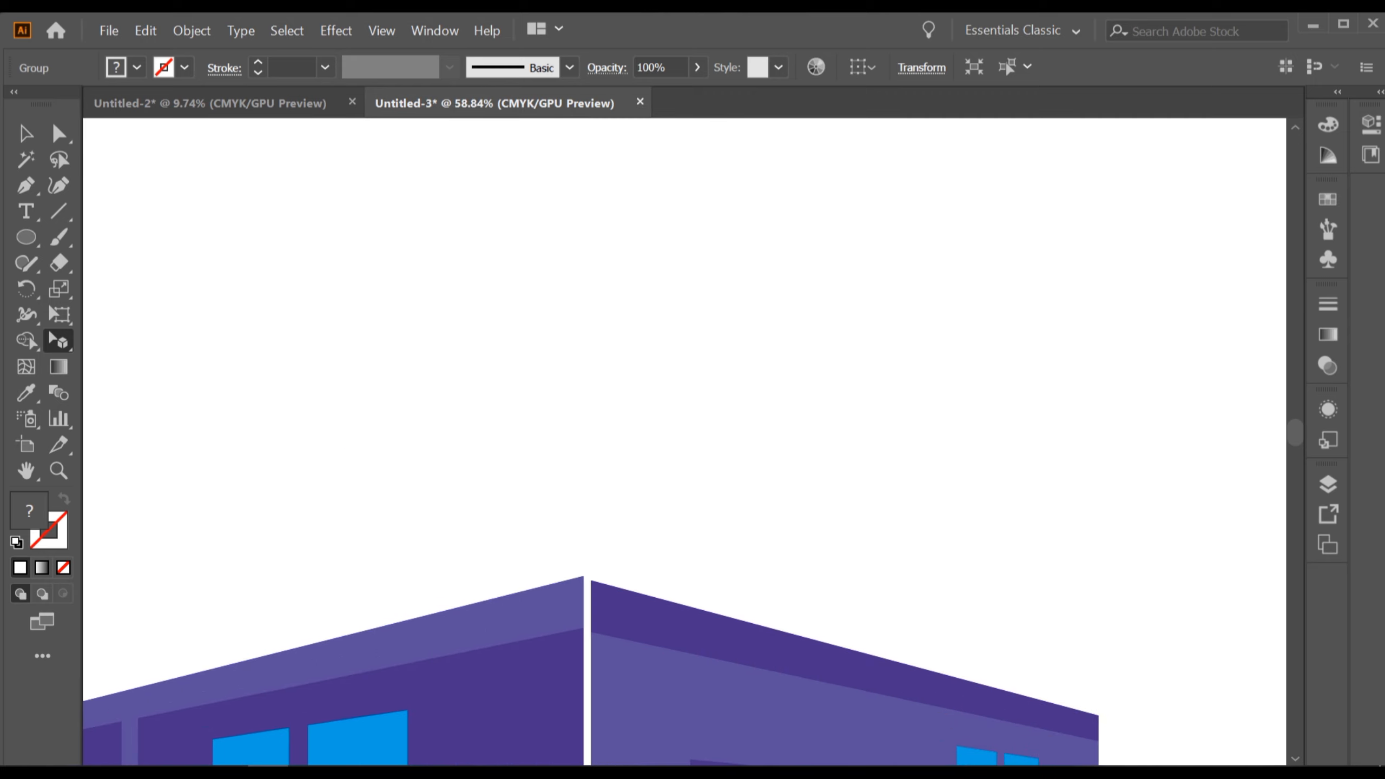
{"action": "scroll", "coordinate": [589, 603], "scroll_direction": "up", "scroll_amount": 5}
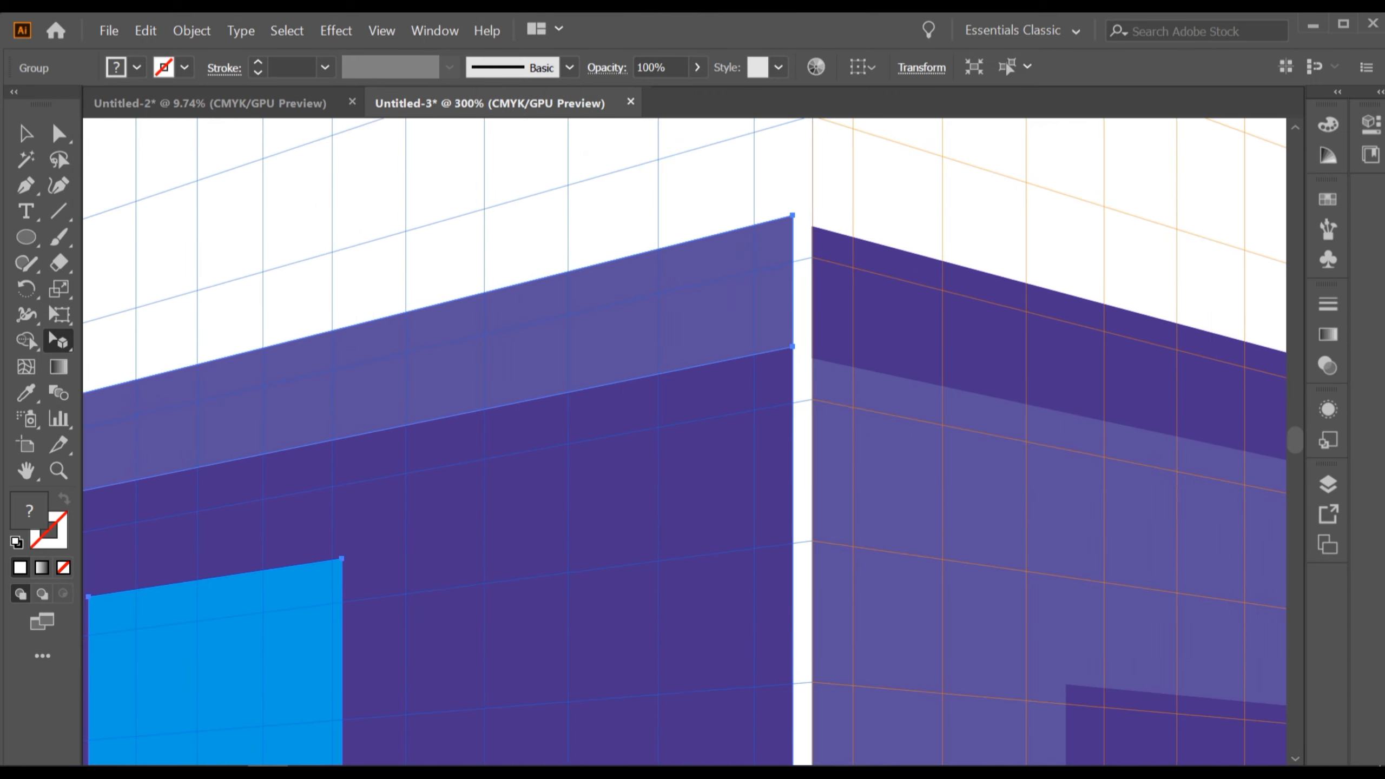
Nudge the left building's top corner so it sits exactly on the entrance building's roofline.
{"action": "scroll", "coordinate": [729, 311], "scroll_direction": "up", "scroll_amount": 3}
{"action": "left_click_drag", "start_coordinate": [690, 235], "coordinate": [723, 255]}
{"action": "scroll", "coordinate": [917, 447], "scroll_direction": "down", "scroll_amount": 8}
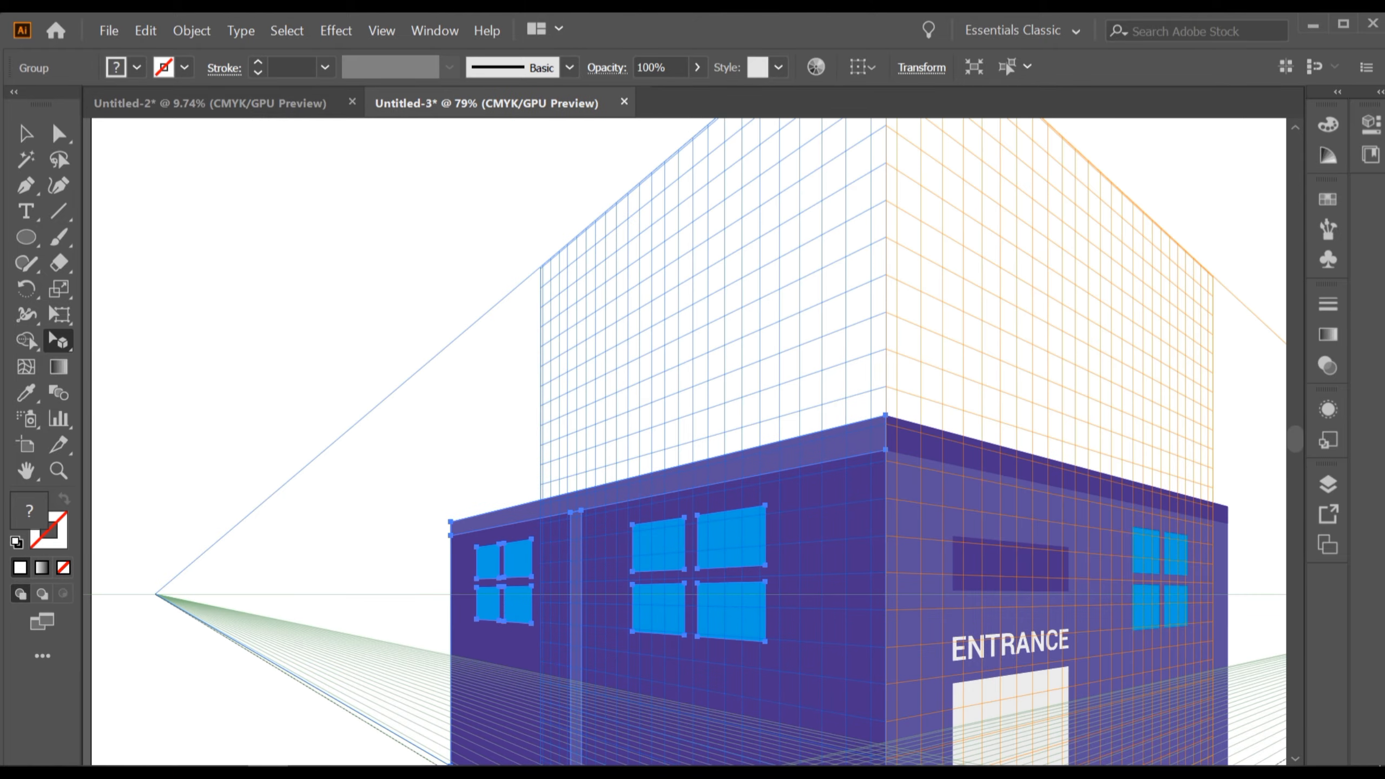
Zoom in on the grid's ground corner to inspect where the two buildings' bases meet.
{"action": "left_click_drag", "start_coordinate": [917, 446], "coordinate": [723, 176]}
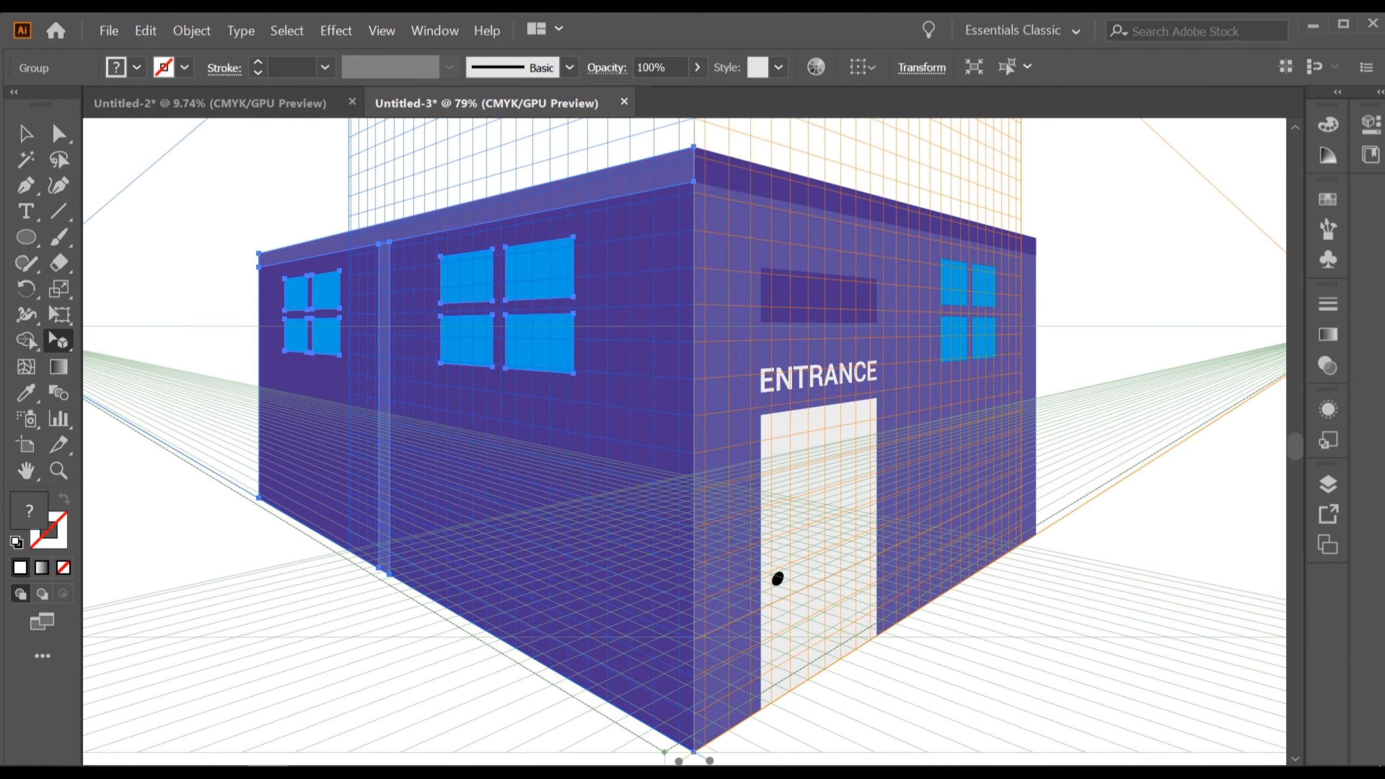
{"action": "scroll", "coordinate": [762, 665], "scroll_direction": "up", "scroll_amount": 3}
{"action": "left_click_drag", "start_coordinate": [762, 665], "coordinate": [765, 409]}
{"action": "scroll", "coordinate": [664, 595], "scroll_direction": "up", "scroll_amount": 8}
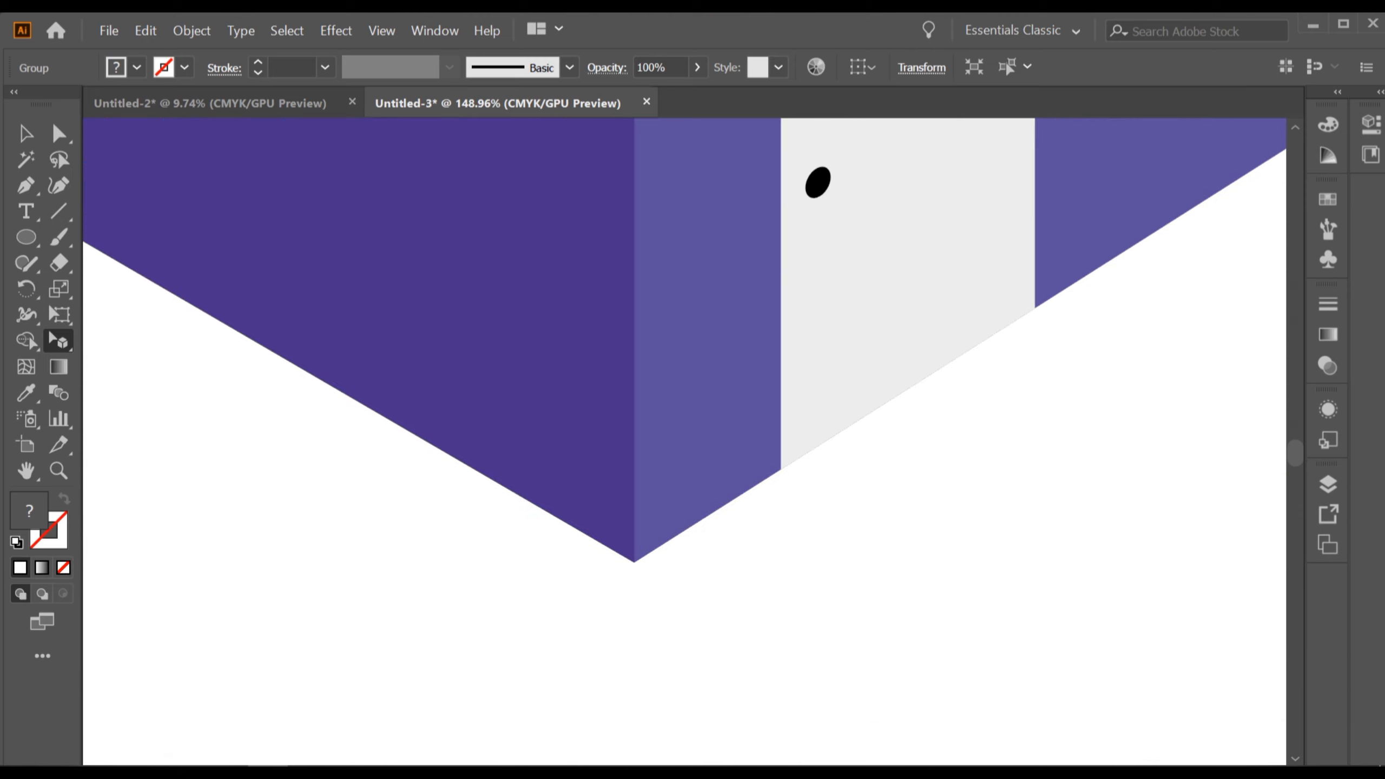
{"action": "scroll", "coordinate": [447, 354], "scroll_direction": "down", "scroll_amount": 2}
{"action": "scroll", "coordinate": [447, 355], "scroll_direction": "up", "scroll_amount": 5}
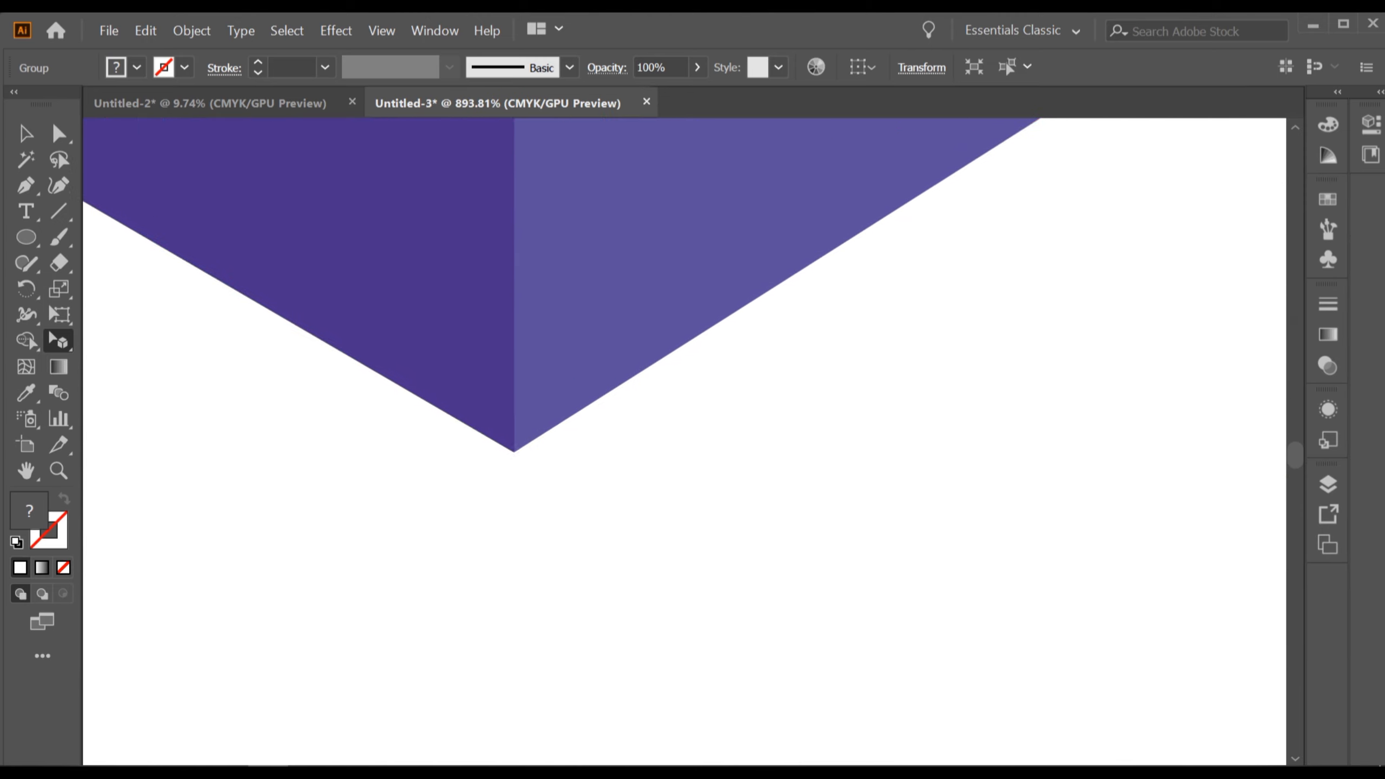
{"action": "scroll", "coordinate": [746, 424], "scroll_direction": "down", "scroll_amount": 15}
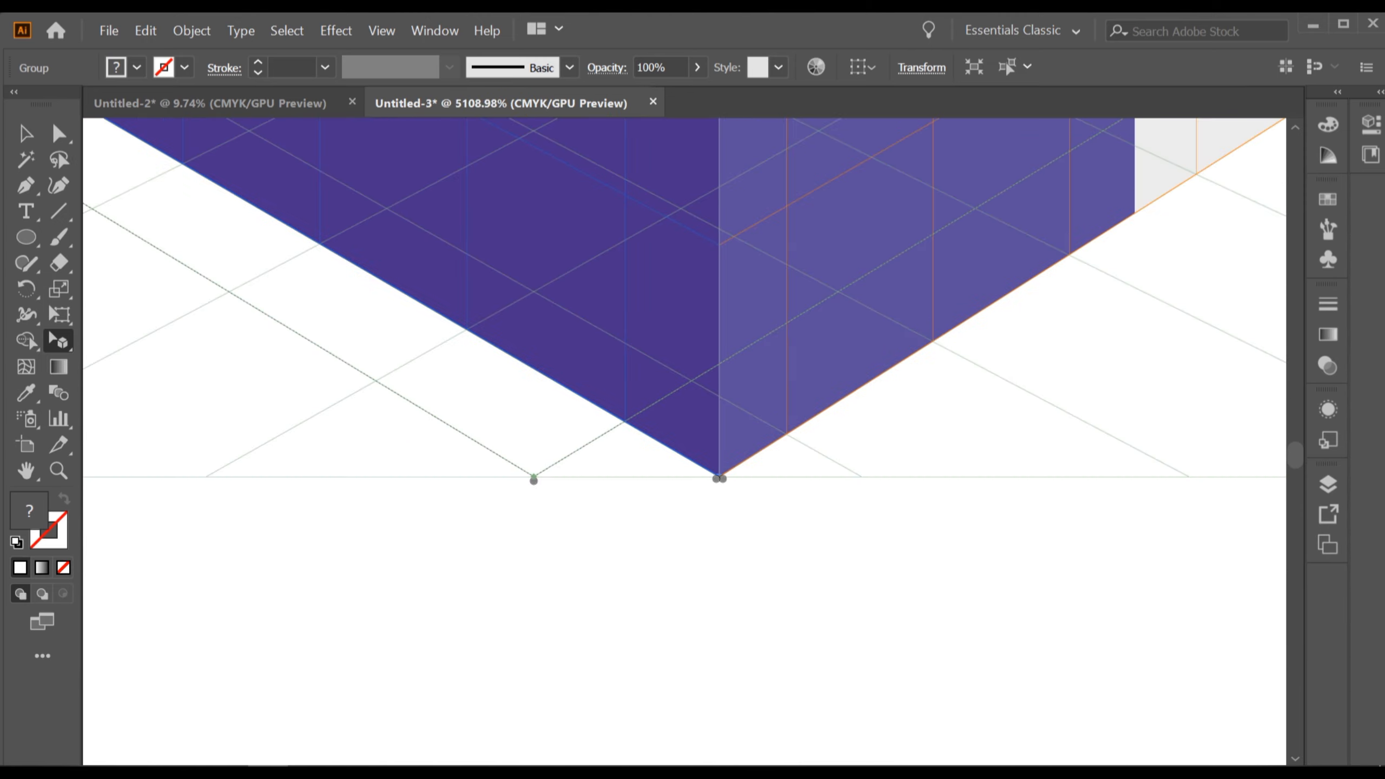
{"action": "scroll", "coordinate": [725, 427], "scroll_direction": "up", "scroll_amount": 2}
{"action": "scroll", "coordinate": [725, 427], "scroll_direction": "down", "scroll_amount": 8}
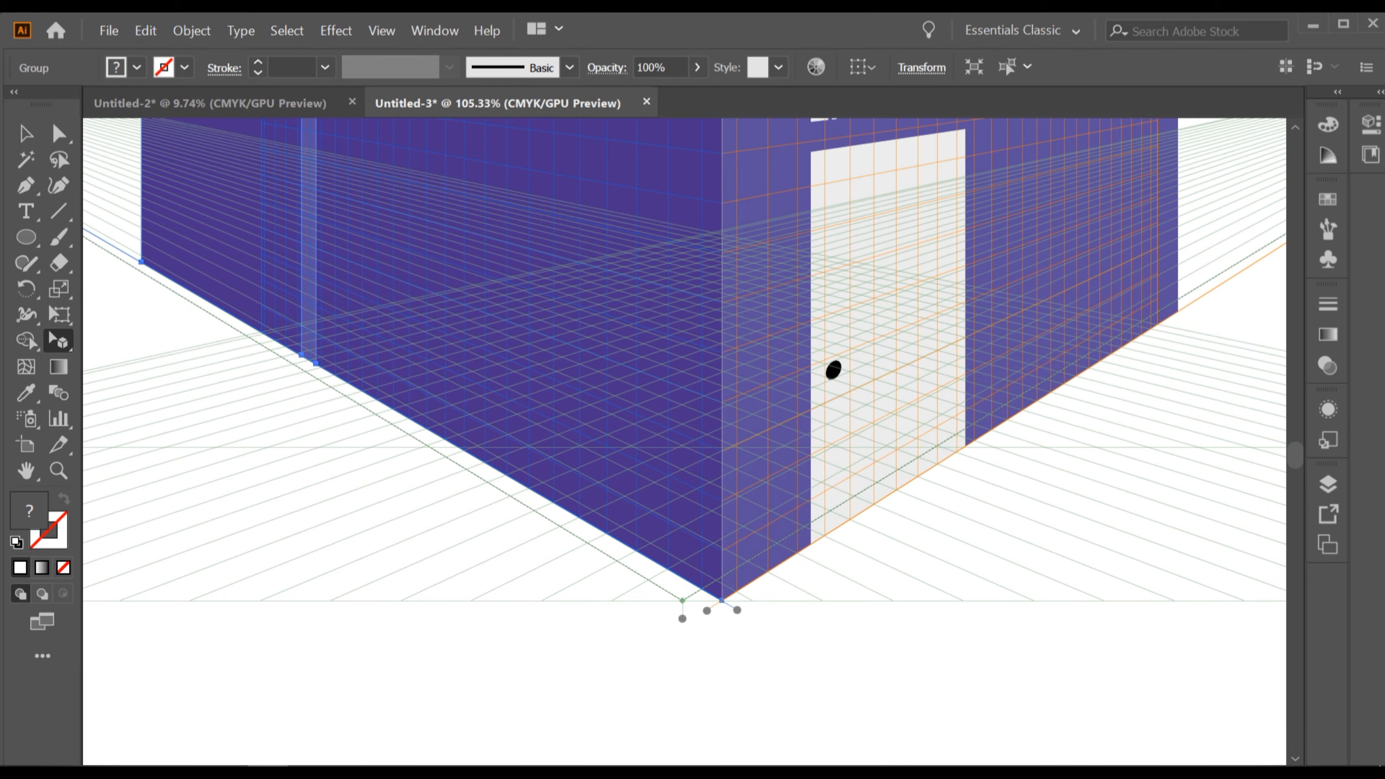
Move the left-plane building's outer edge inward to make that building narrower.
{"action": "scroll", "coordinate": [621, 301], "scroll_direction": "up", "scroll_amount": 3}
{"action": "left_click_drag", "start_coordinate": [622, 301], "coordinate": [445, 465]}
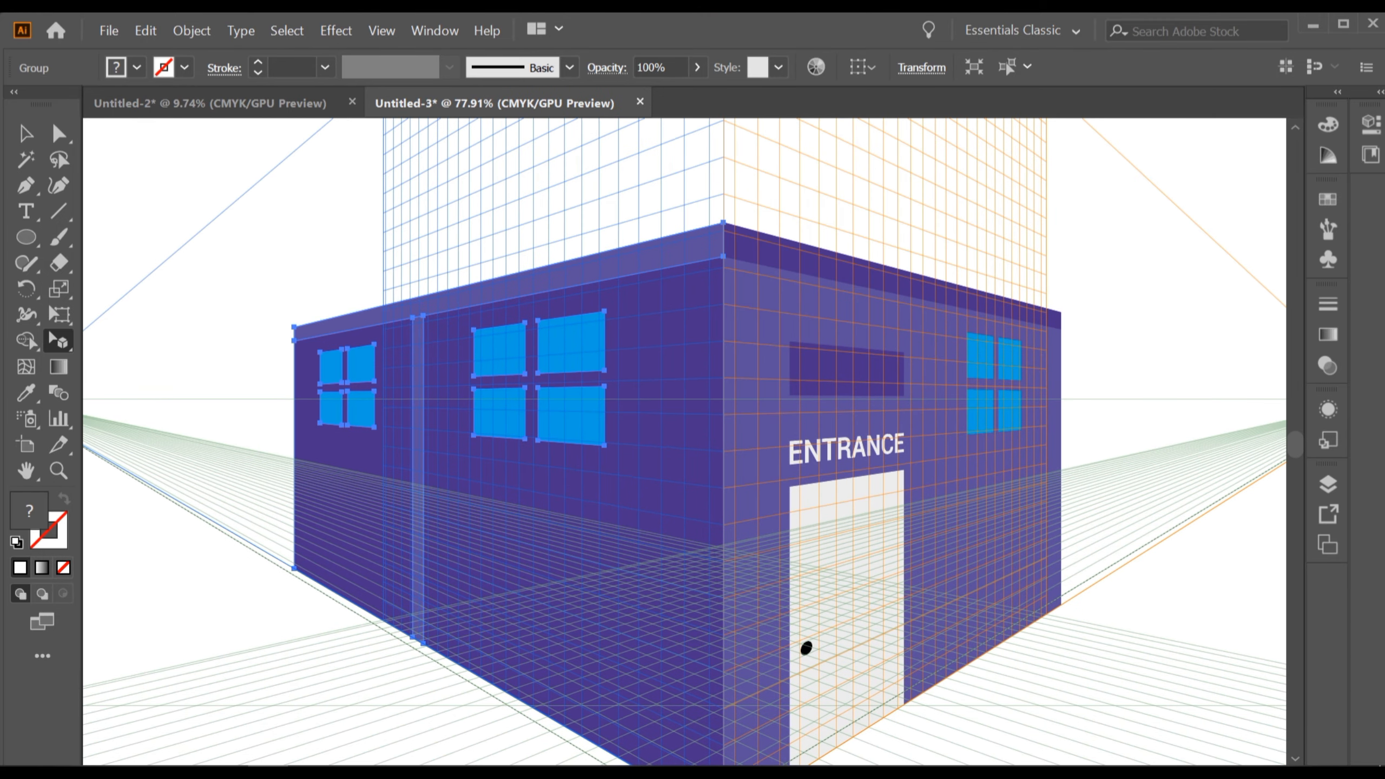
{"action": "scroll", "coordinate": [464, 436], "scroll_direction": "up", "scroll_amount": 1}
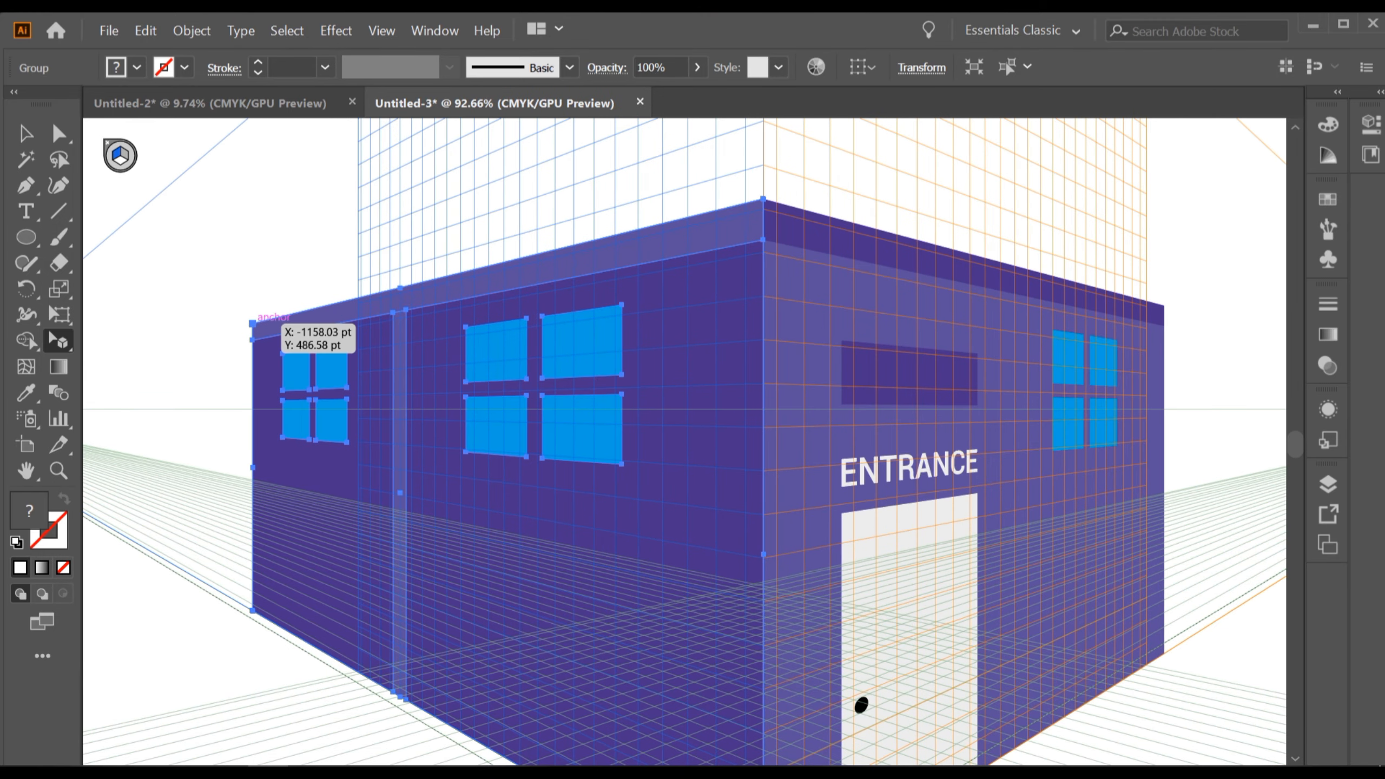
{"action": "left_click_drag", "start_coordinate": [253, 324], "coordinate": [340, 306]}
Hide and show the perspective grid to preview the two-sided corner building.
{"action": "scroll", "coordinate": [493, 408], "scroll_direction": "down", "scroll_amount": 3}
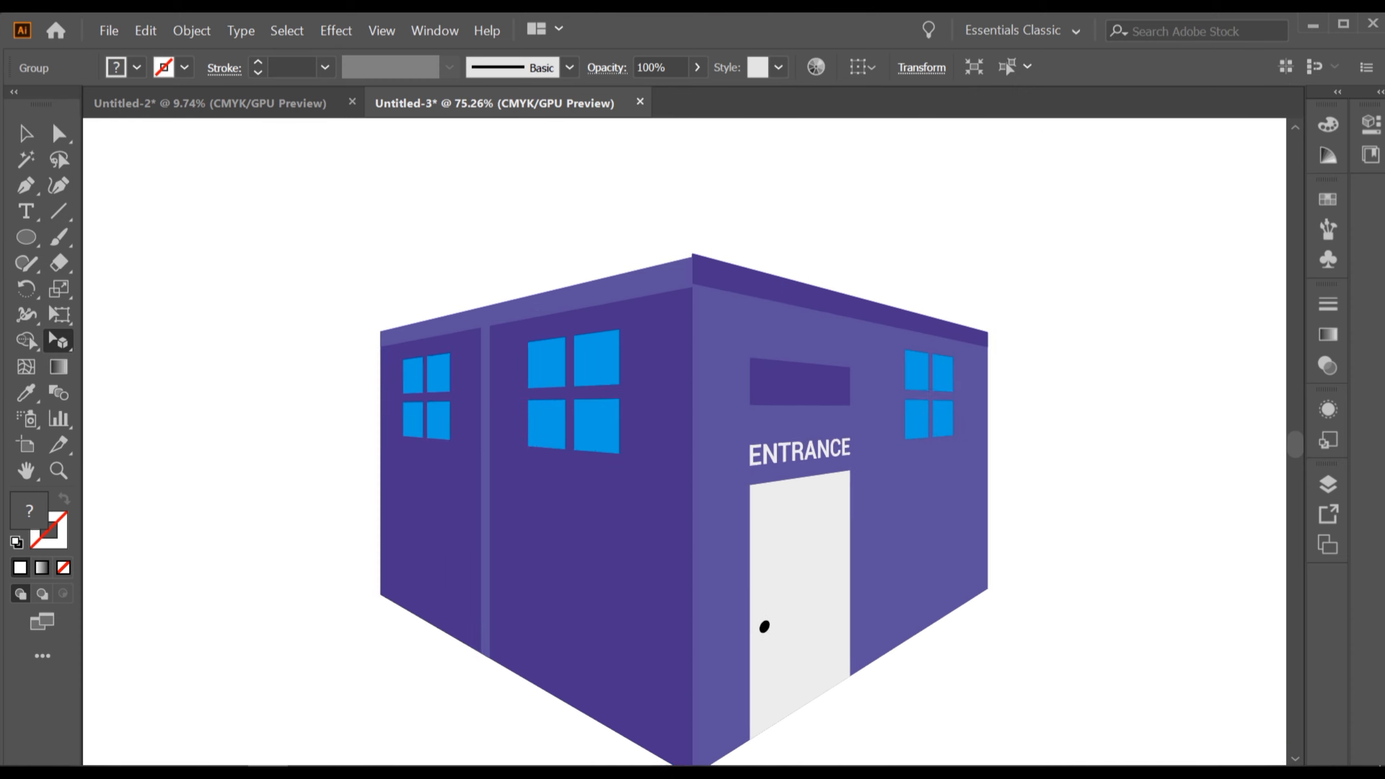
{"action": "scroll", "coordinate": [690, 437], "scroll_direction": "down", "scroll_amount": 2}
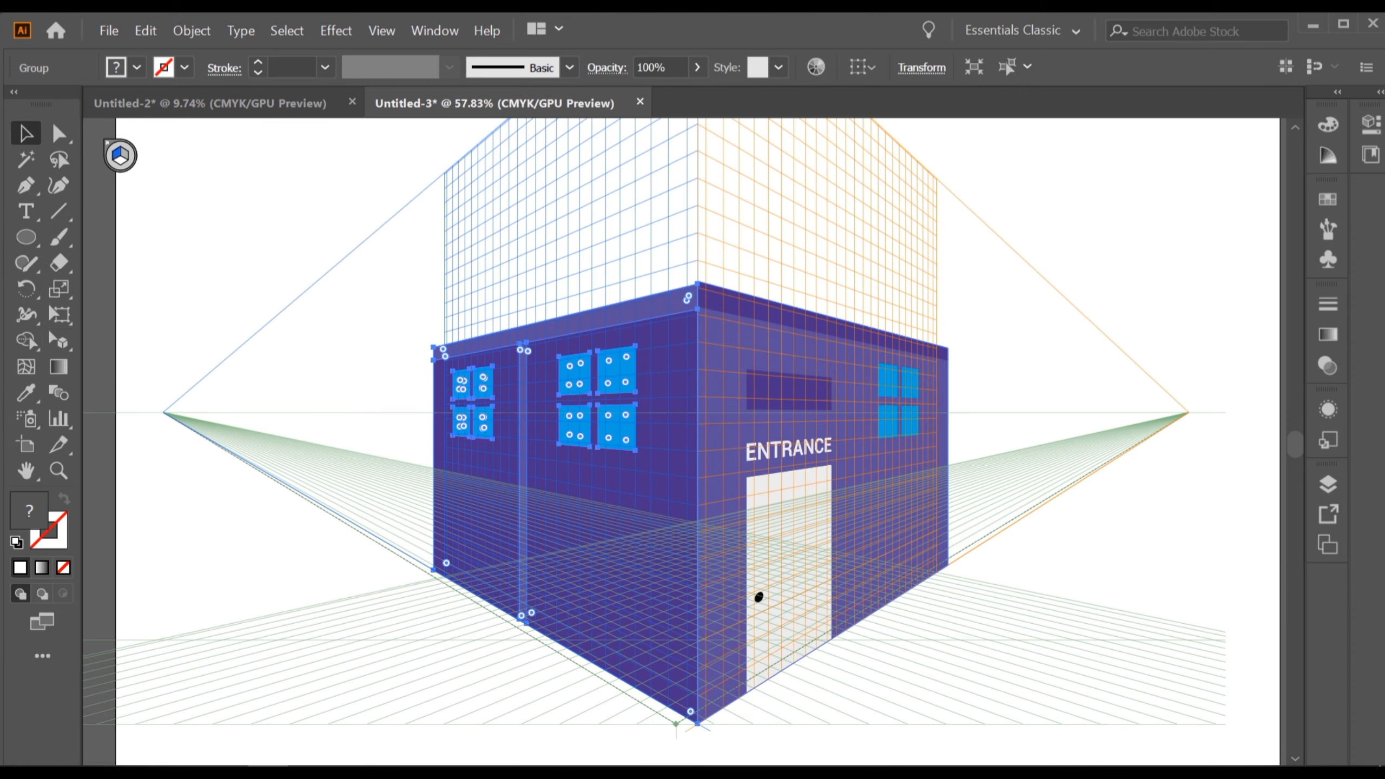
{"action": "key", "text": "ctrl+shift+i"}
{"action": "key", "text": "ctrl+shift+i"}
{"action": "key", "text": "ctrl+shift+i"}
{"action": "key", "text": "ctrl+shift+i"}
Place the maroon building artwork with the door onto the right perspective grid plane beyond the entrance building.
{"action": "scroll", "coordinate": [470, 543], "scroll_direction": "down", "scroll_amount": 2}
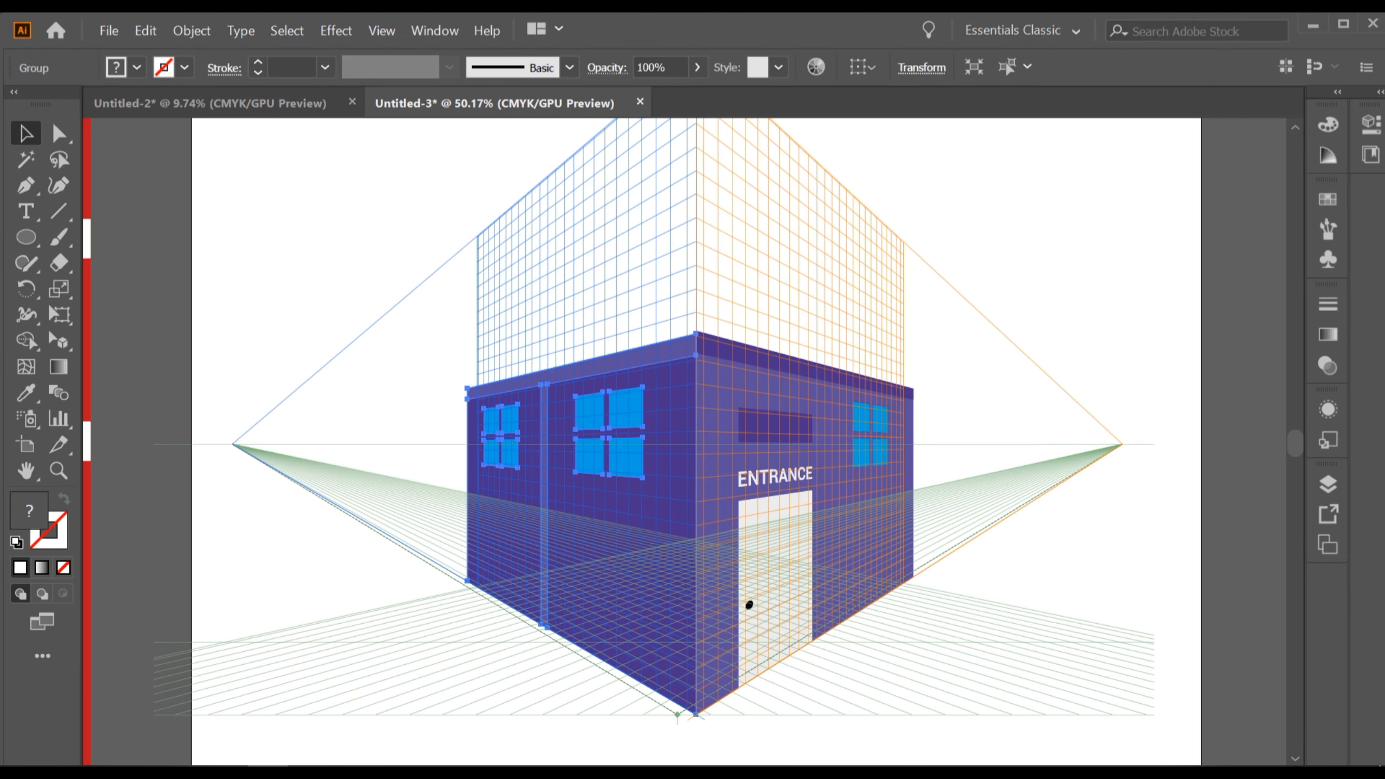
{"action": "scroll", "coordinate": [777, 563], "scroll_direction": "down", "scroll_amount": 3}
{"action": "scroll", "coordinate": [665, 515], "scroll_direction": "up", "scroll_amount": 2}
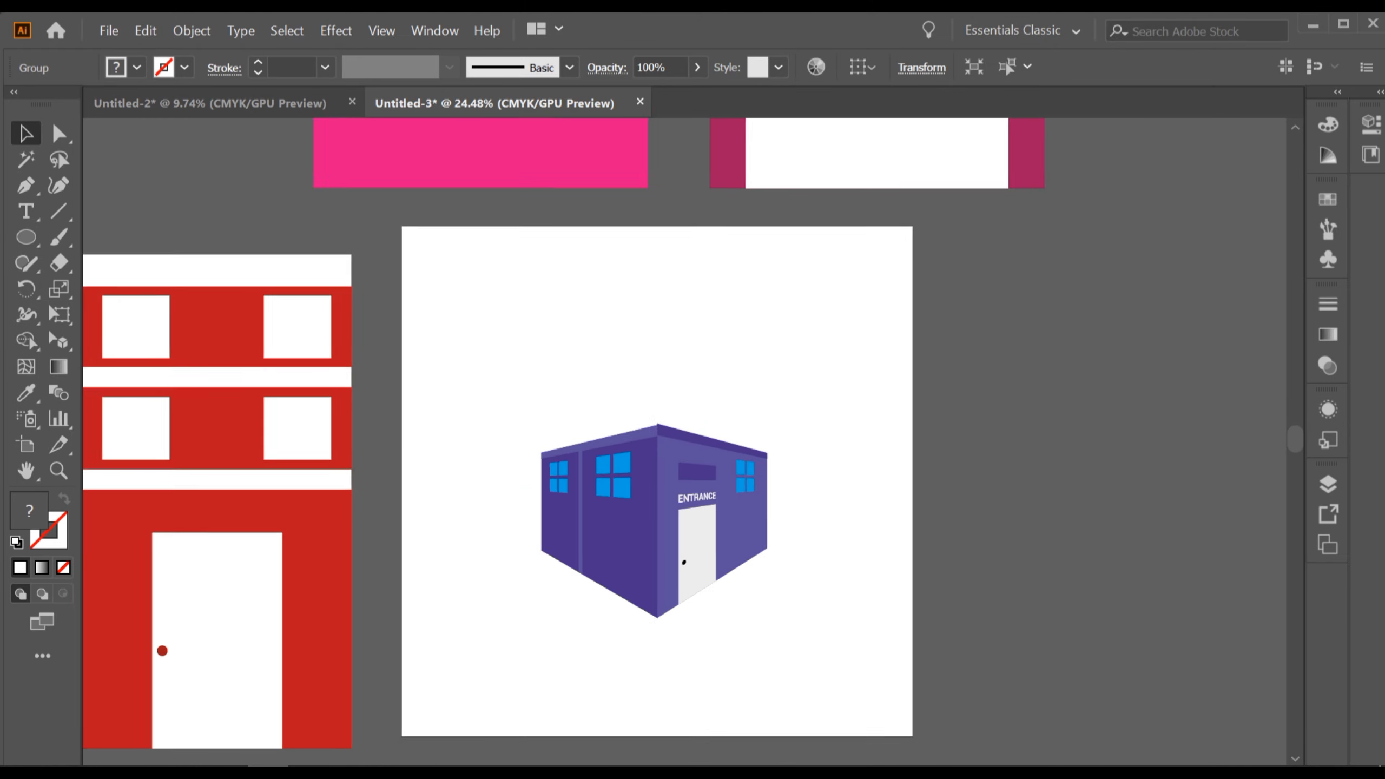
{"action": "scroll", "coordinate": [686, 502], "scroll_direction": "right", "scroll_amount": 3}
{"action": "scroll", "coordinate": [686, 502], "scroll_direction": "up", "scroll_amount": 1}
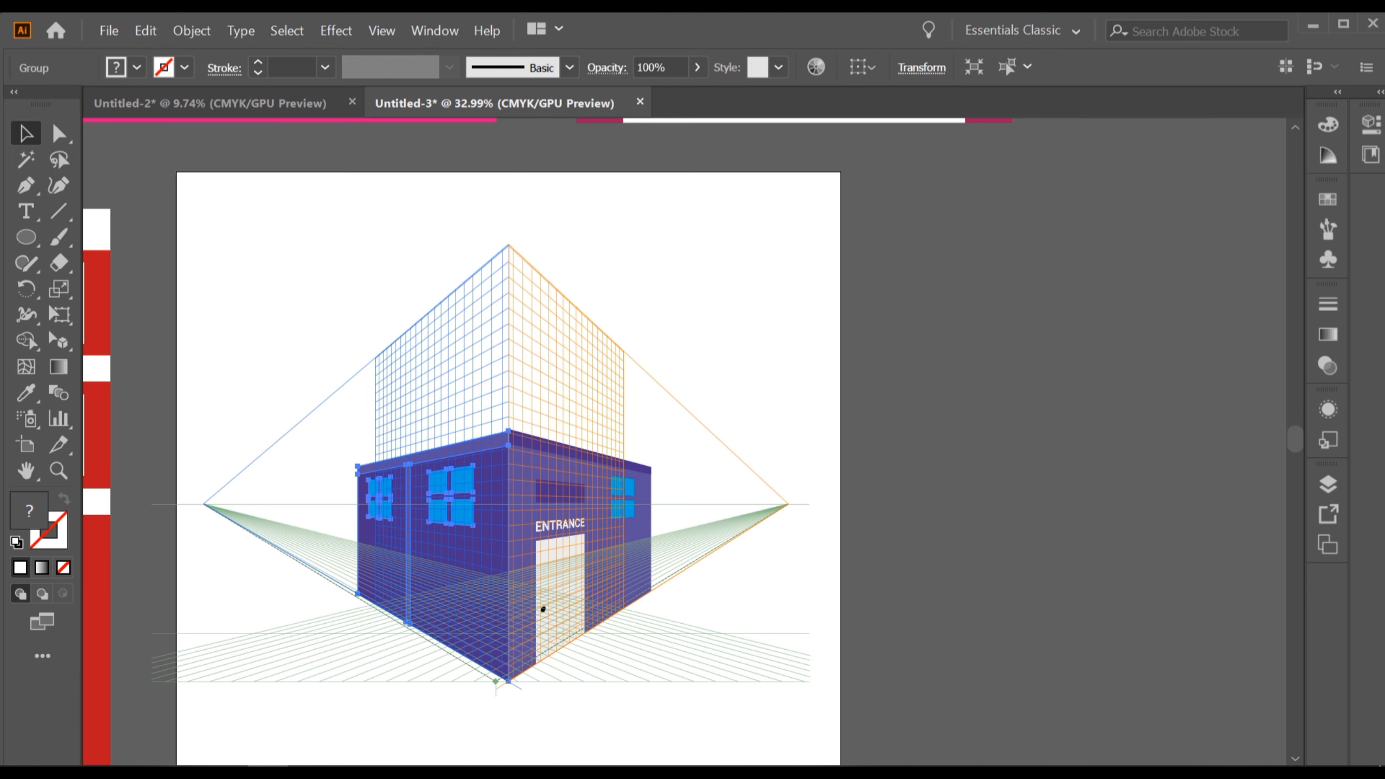
{"action": "scroll", "coordinate": [685, 502], "scroll_direction": "up", "scroll_amount": 2}
{"action": "scroll", "coordinate": [476, 441], "scroll_direction": "right", "scroll_amount": 1}
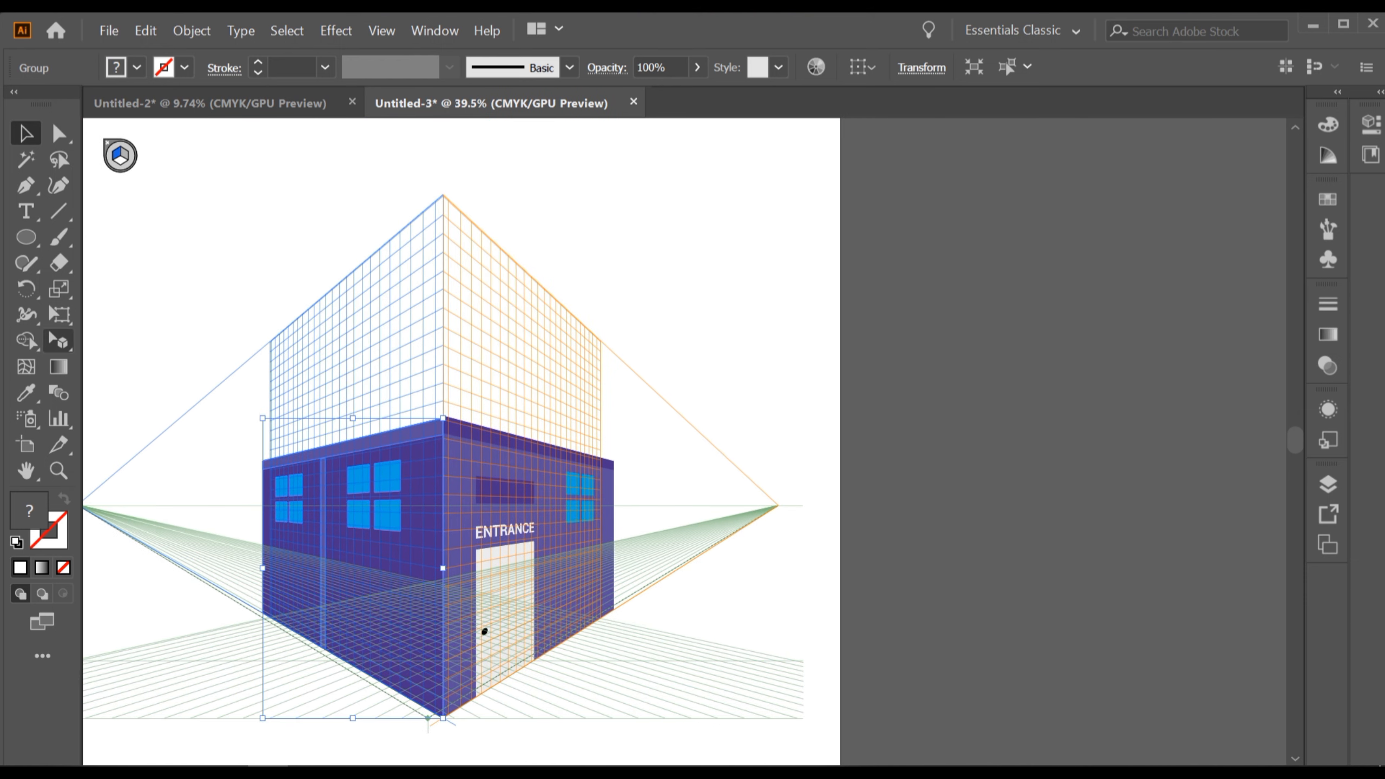
{"action": "left_click_drag", "start_coordinate": [58, 340], "coordinate": [142, 368]}
{"action": "scroll", "coordinate": [594, 438], "scroll_direction": "up", "scroll_amount": 2}
{"action": "scroll", "coordinate": [594, 438], "scroll_direction": "right", "scroll_amount": 2}
{"action": "scroll", "coordinate": [595, 438], "scroll_direction": "down", "scroll_amount": 3}
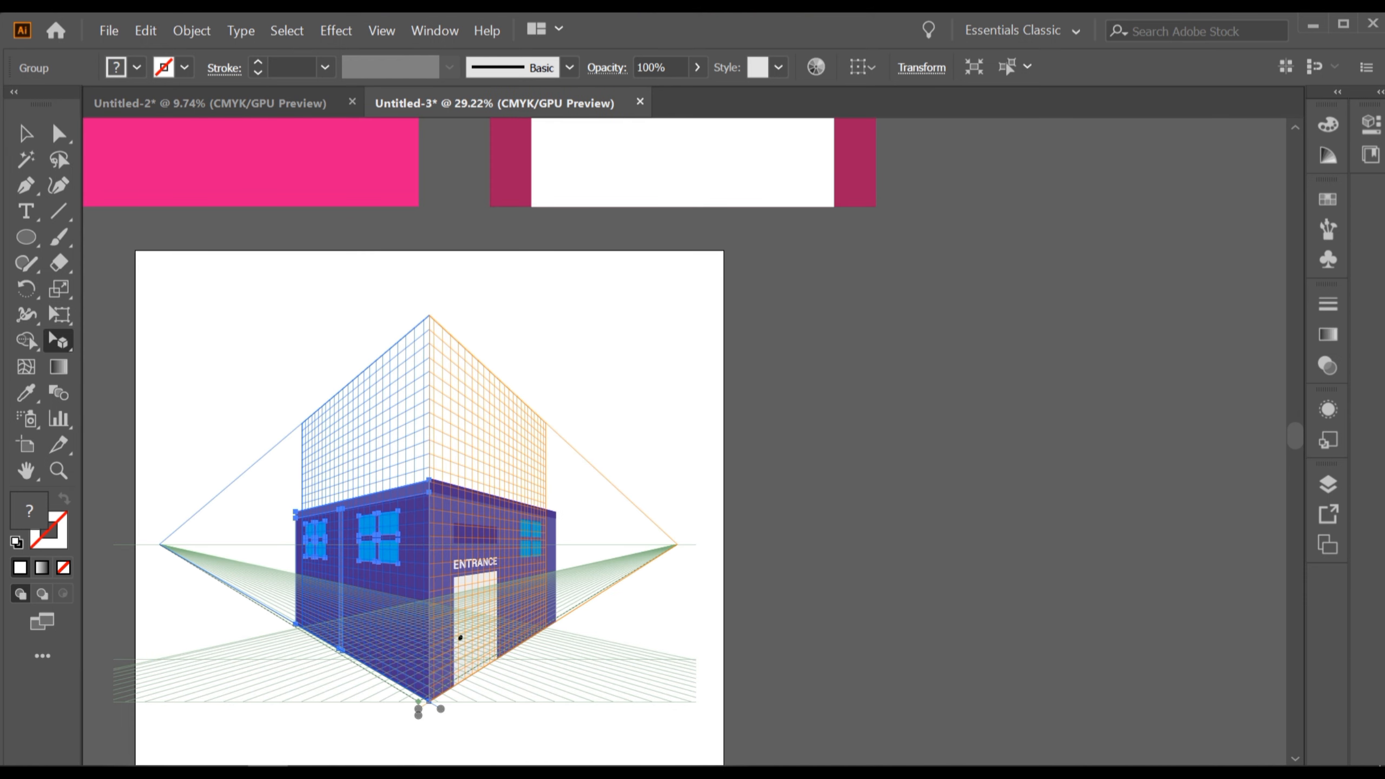
{"action": "left_click_drag", "start_coordinate": [594, 438], "coordinate": [527, 496]}
{"action": "scroll", "coordinate": [533, 481], "scroll_direction": "down", "scroll_amount": 2}
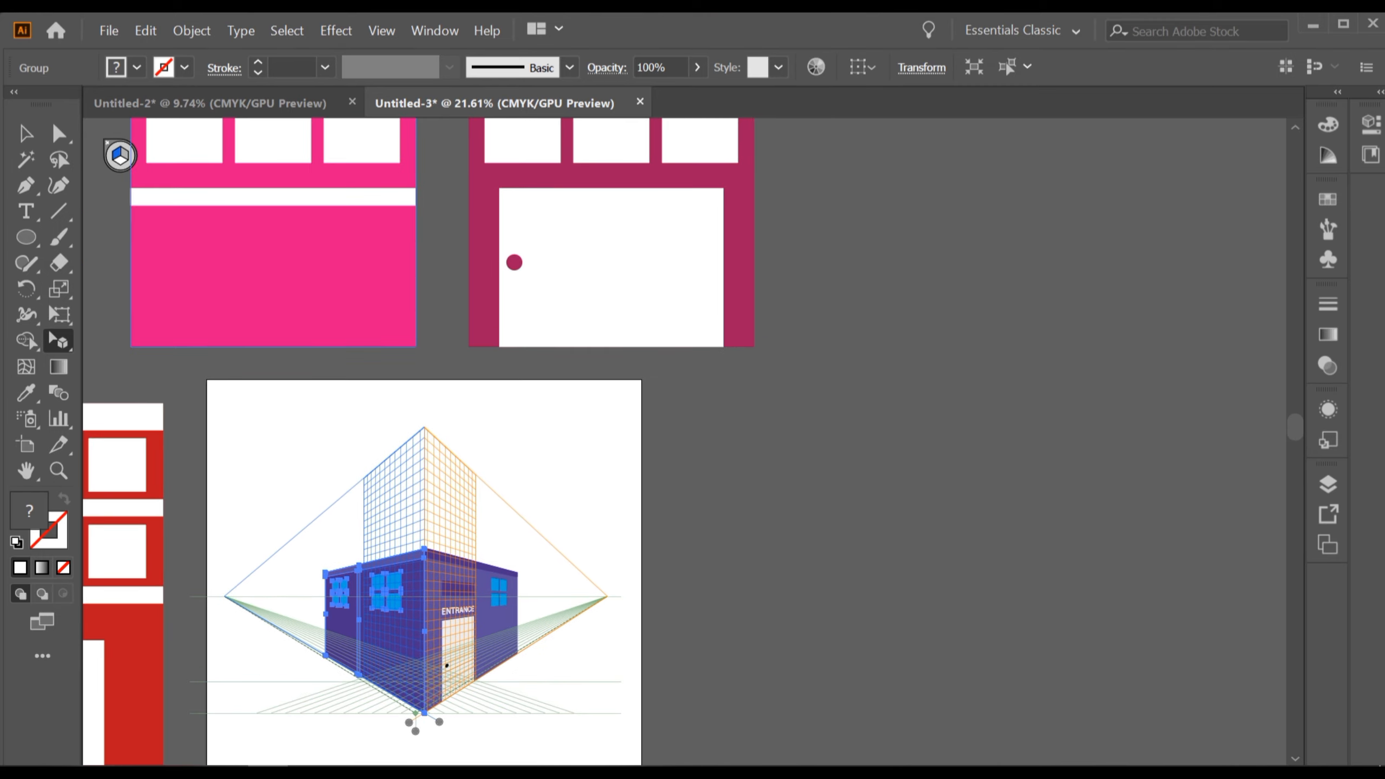
{"action": "left_click", "coordinate": [578, 474]}
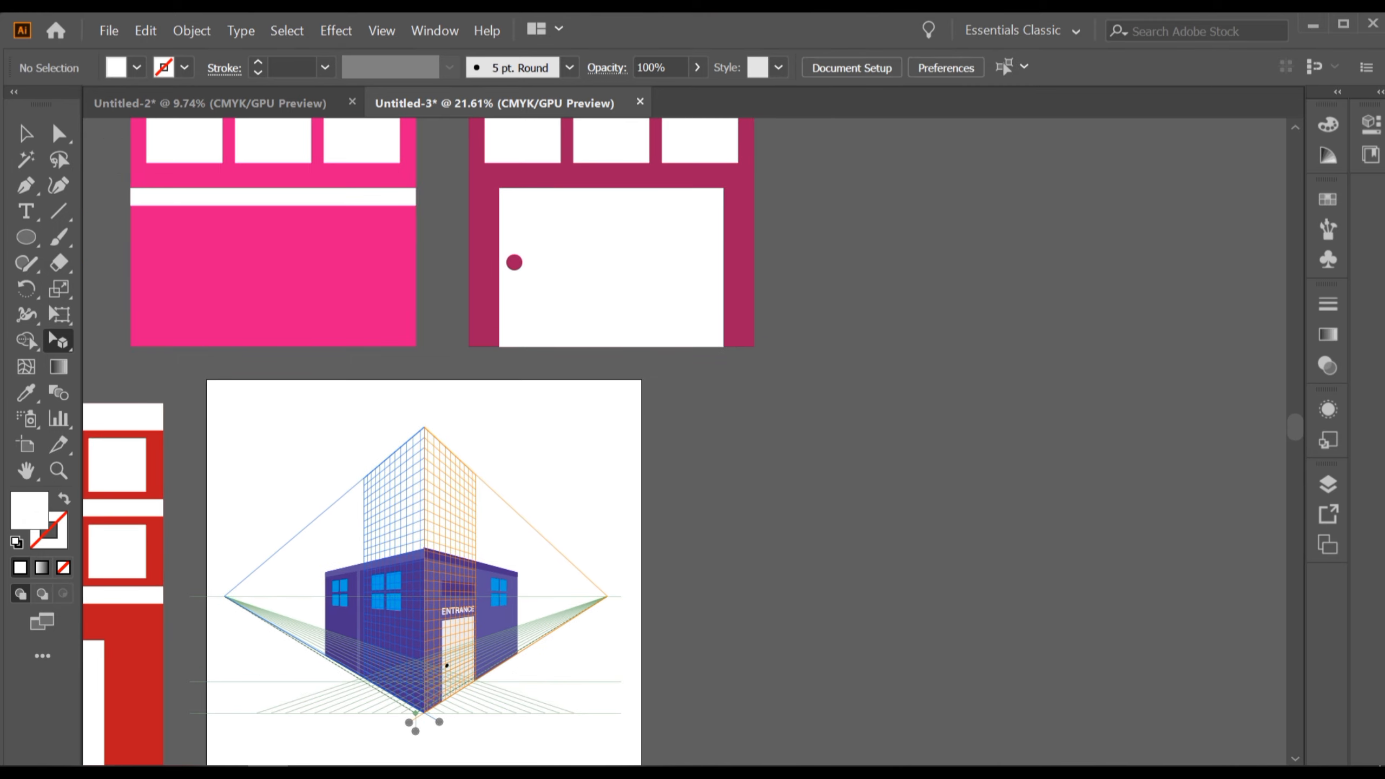
{"action": "scroll", "coordinate": [560, 475], "scroll_direction": "up", "scroll_amount": 2}
{"action": "left_click_drag", "start_coordinate": [562, 475], "coordinate": [569, 259]}
{"action": "scroll", "coordinate": [598, 434], "scroll_direction": "up", "scroll_amount": 1}
{"action": "left_click_drag", "start_coordinate": [599, 434], "coordinate": [587, 475]}
{"action": "left_click_drag", "start_coordinate": [708, 437], "coordinate": [694, 508]}
{"action": "scroll", "coordinate": [694, 509], "scroll_direction": "down", "scroll_amount": 2}
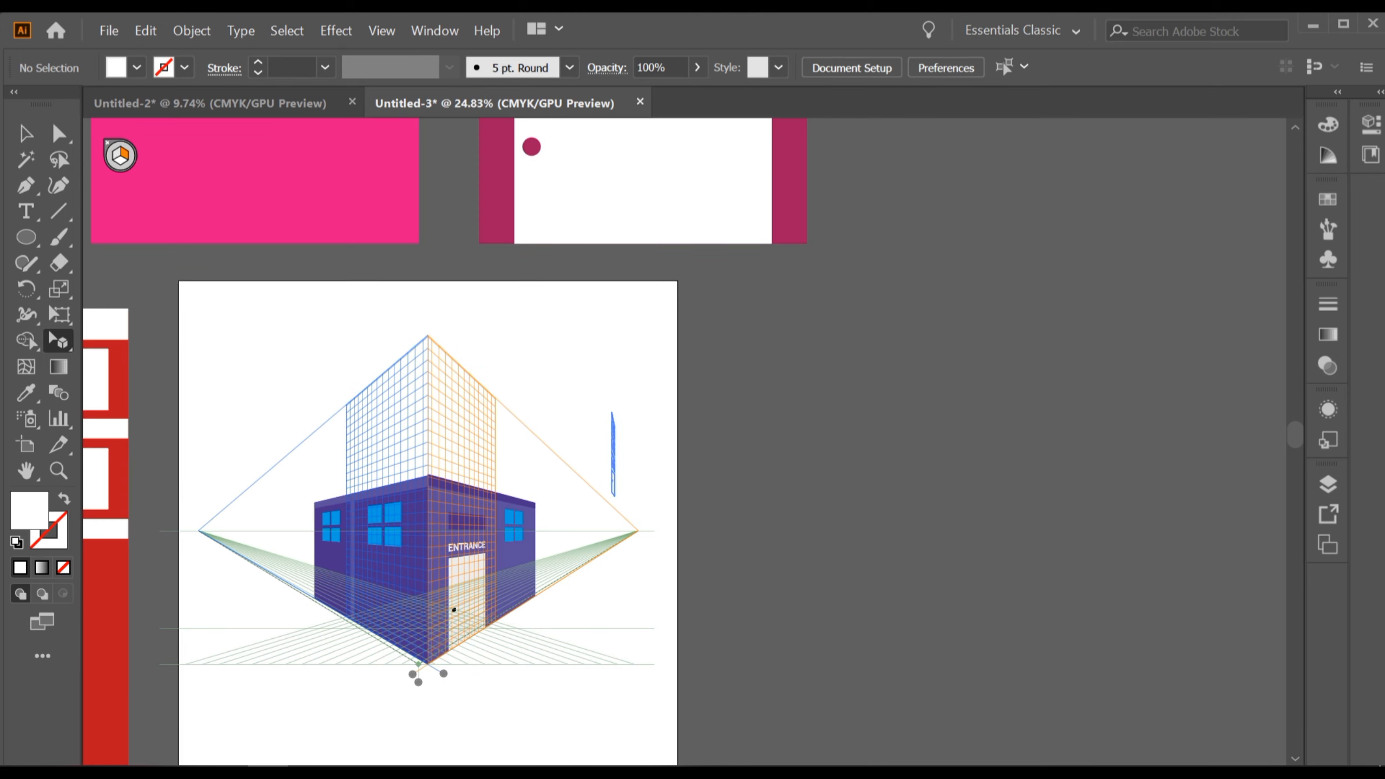
{"action": "left_click_drag", "start_coordinate": [582, 555], "coordinate": [568, 565]}
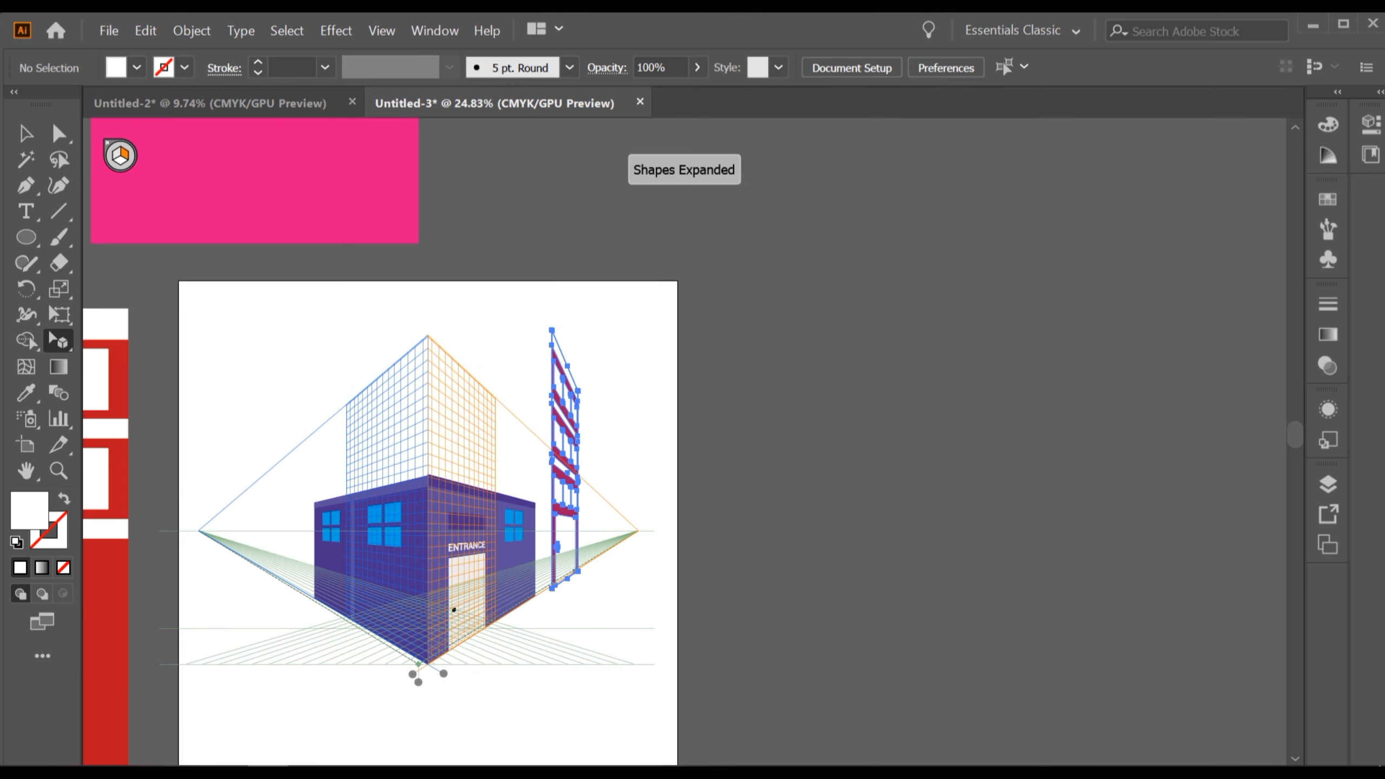
Reposition the maroon building on the right plane so its base rests on the grid's ground line.
{"action": "scroll", "coordinate": [568, 565], "scroll_direction": "up", "scroll_amount": 5}
{"action": "scroll", "coordinate": [537, 514], "scroll_direction": "up", "scroll_amount": 4}
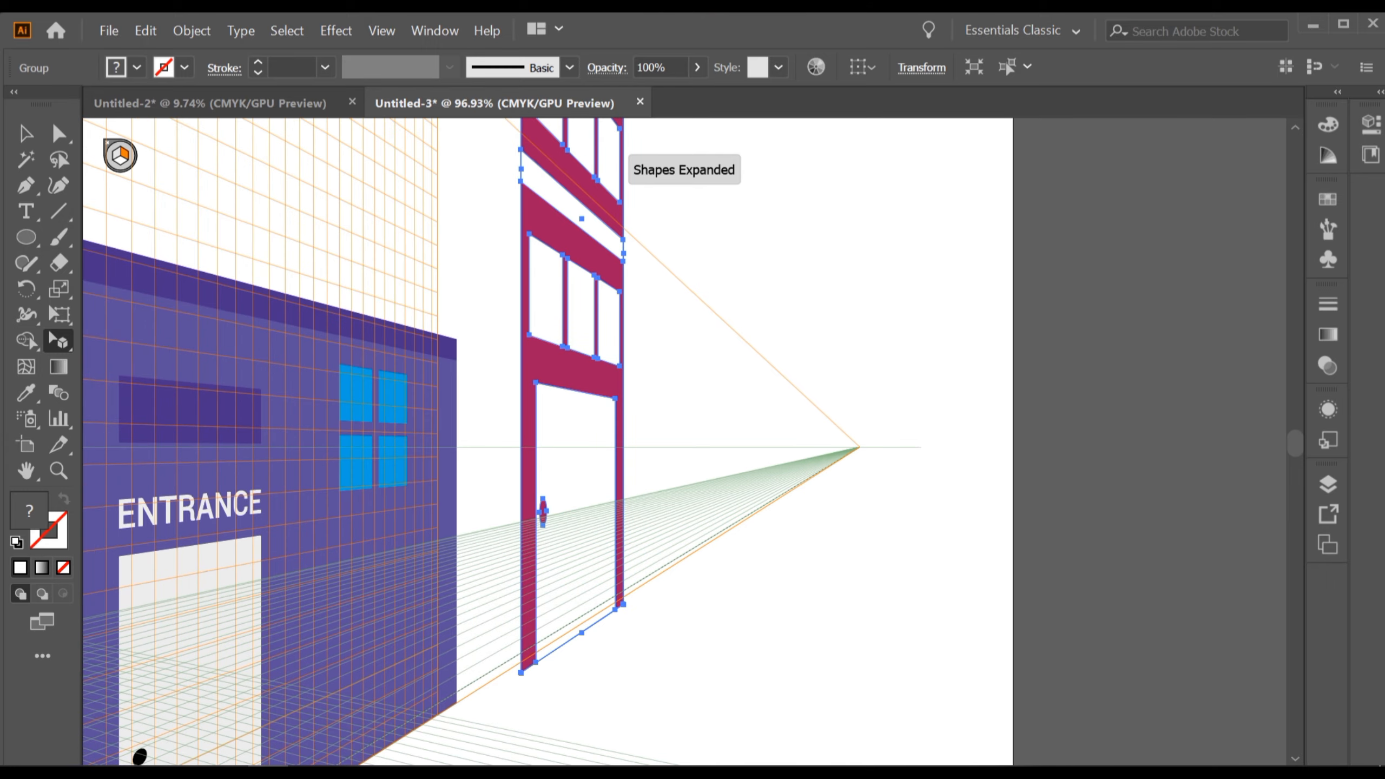
{"action": "left_click_drag", "start_coordinate": [589, 531], "coordinate": [843, 221]}
{"action": "scroll", "coordinate": [582, 526], "scroll_direction": "up", "scroll_amount": 2}
{"action": "scroll", "coordinate": [598, 517], "scroll_direction": "up", "scroll_amount": 1}
{"action": "left_click_drag", "start_coordinate": [598, 517], "coordinate": [436, 692]}
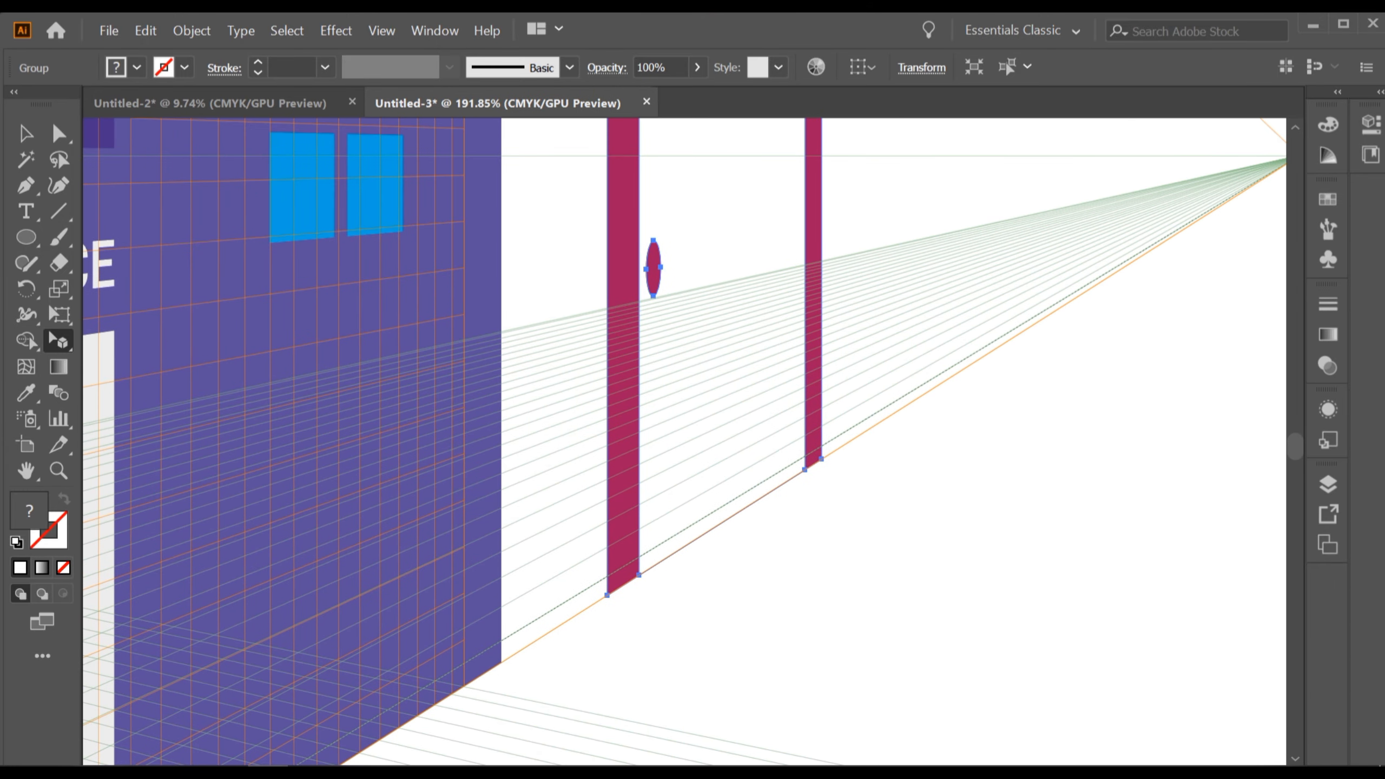
{"action": "left_click_drag", "start_coordinate": [824, 460], "coordinate": [647, 646]}
{"action": "scroll", "coordinate": [813, 458], "scroll_direction": "down", "scroll_amount": 3}
{"action": "scroll", "coordinate": [694, 436], "scroll_direction": "down", "scroll_amount": 1}
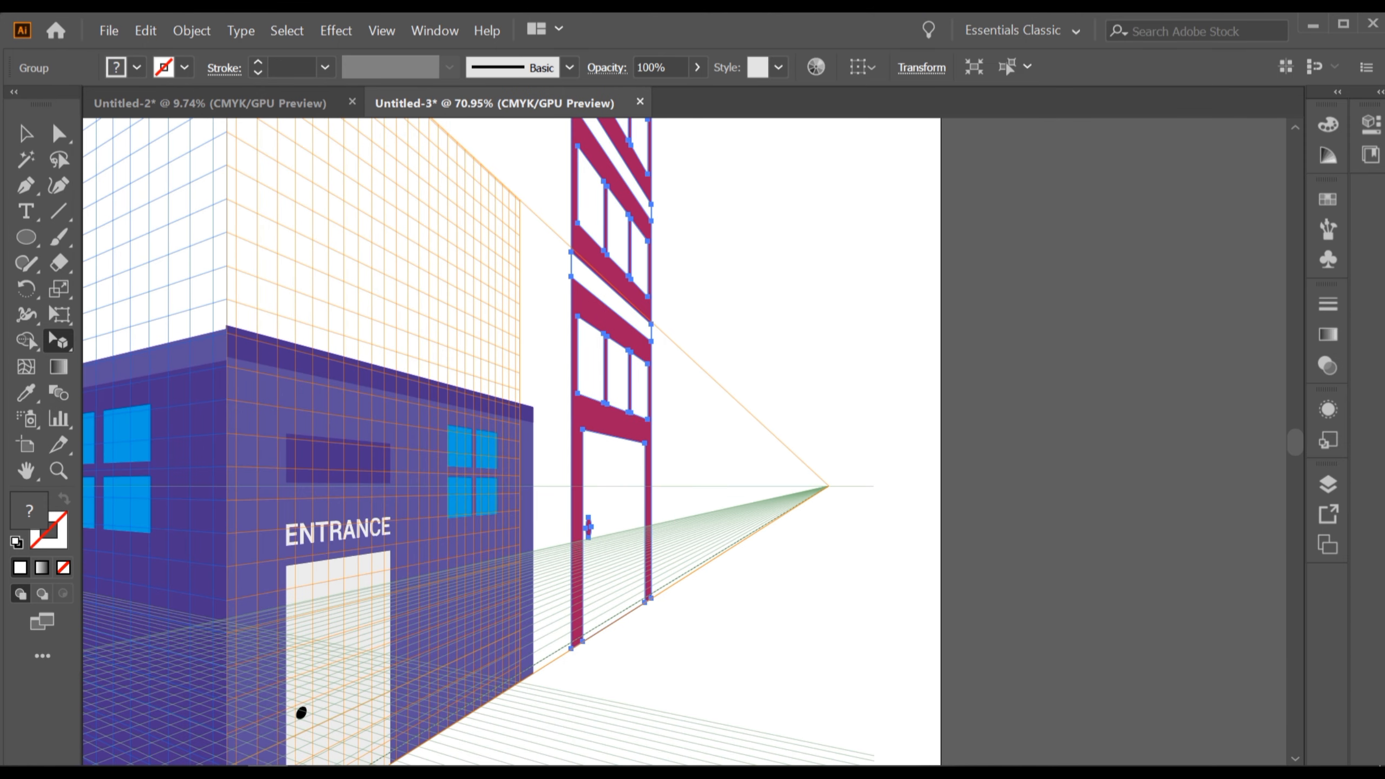
{"action": "scroll", "coordinate": [692, 428], "scroll_direction": "down", "scroll_amount": 2}
{"action": "left_click_drag", "start_coordinate": [691, 428], "coordinate": [691, 554]}
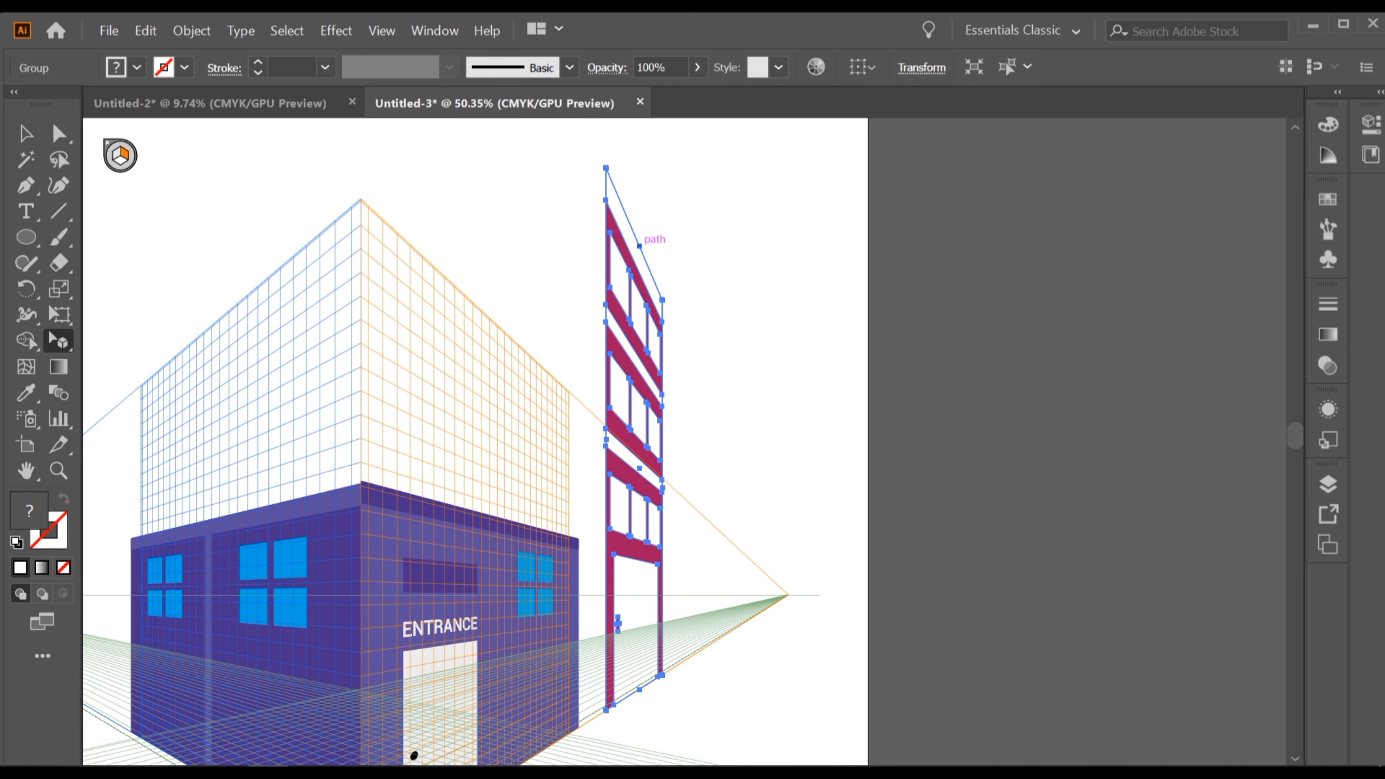
Lower the maroon building's top edge slightly on the right plane.
{"action": "left_click_drag", "start_coordinate": [639, 246], "coordinate": [637, 319]}
{"action": "scroll", "coordinate": [668, 417], "scroll_direction": "up", "scroll_amount": 1}
{"action": "scroll", "coordinate": [747, 382], "scroll_direction": "down", "scroll_amount": 3}
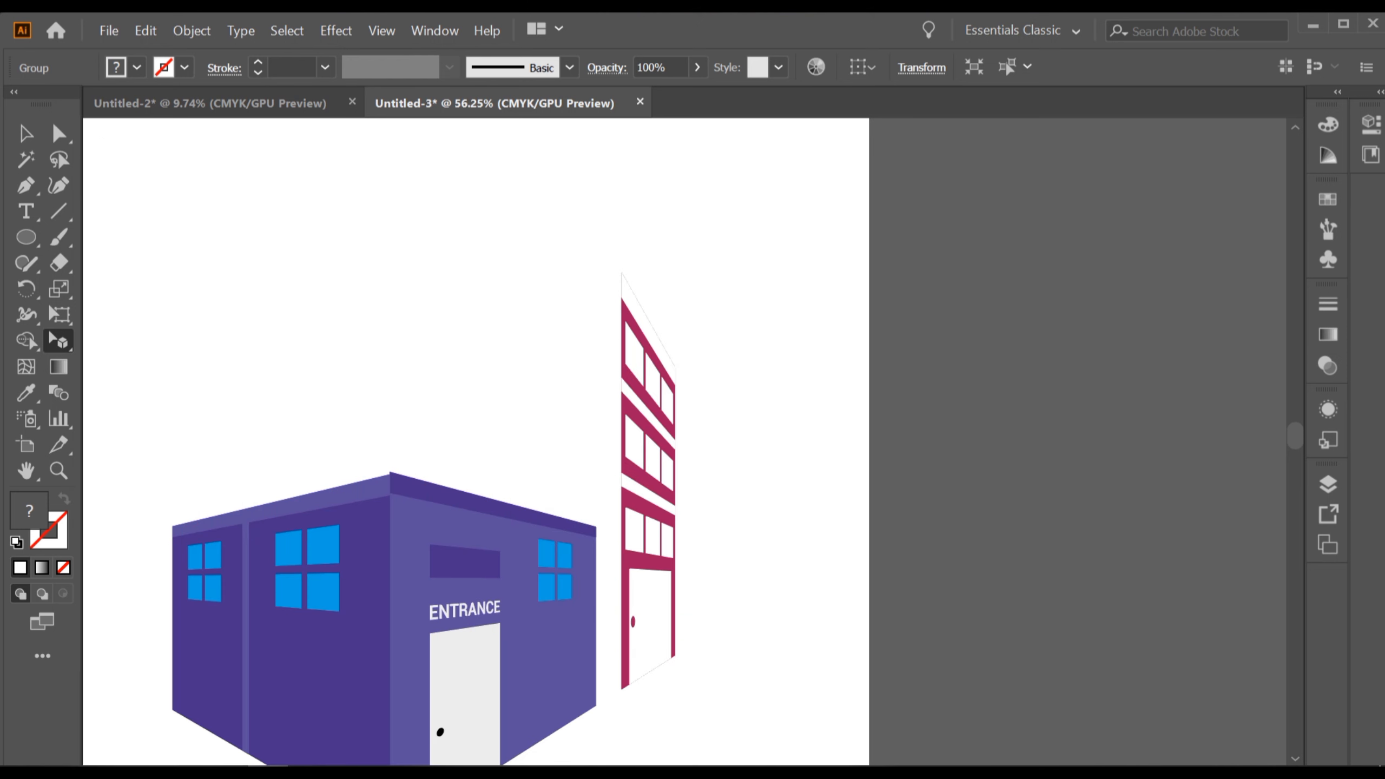
{"action": "scroll", "coordinate": [746, 351], "scroll_direction": "down", "scroll_amount": 1}
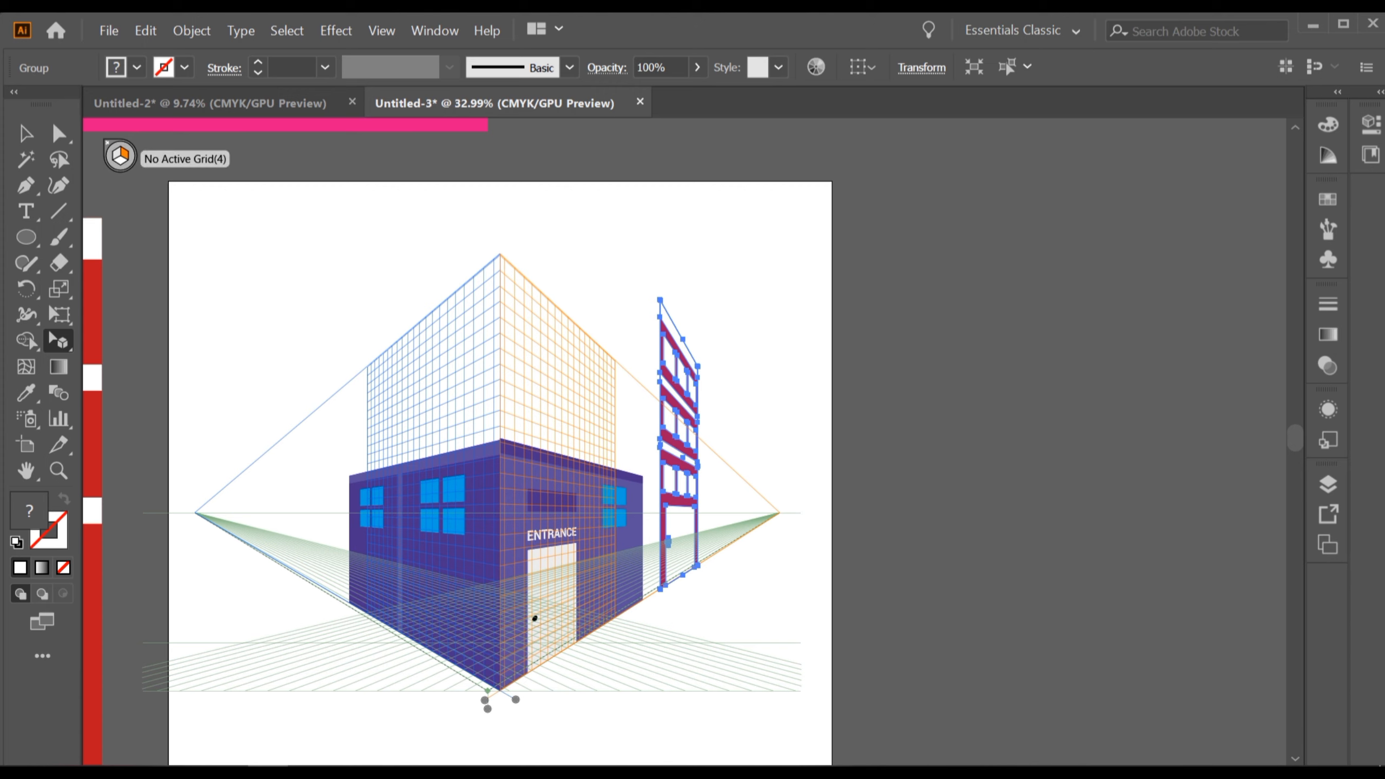
Place the pink building artwork onto the left perspective plane, pushed back behind the entrance building.
{"action": "left_click", "coordinate": [116, 157]}
{"action": "scroll", "coordinate": [799, 398], "scroll_direction": "down", "scroll_amount": 3}
{"action": "left_click_drag", "start_coordinate": [799, 398], "coordinate": [645, 456]}
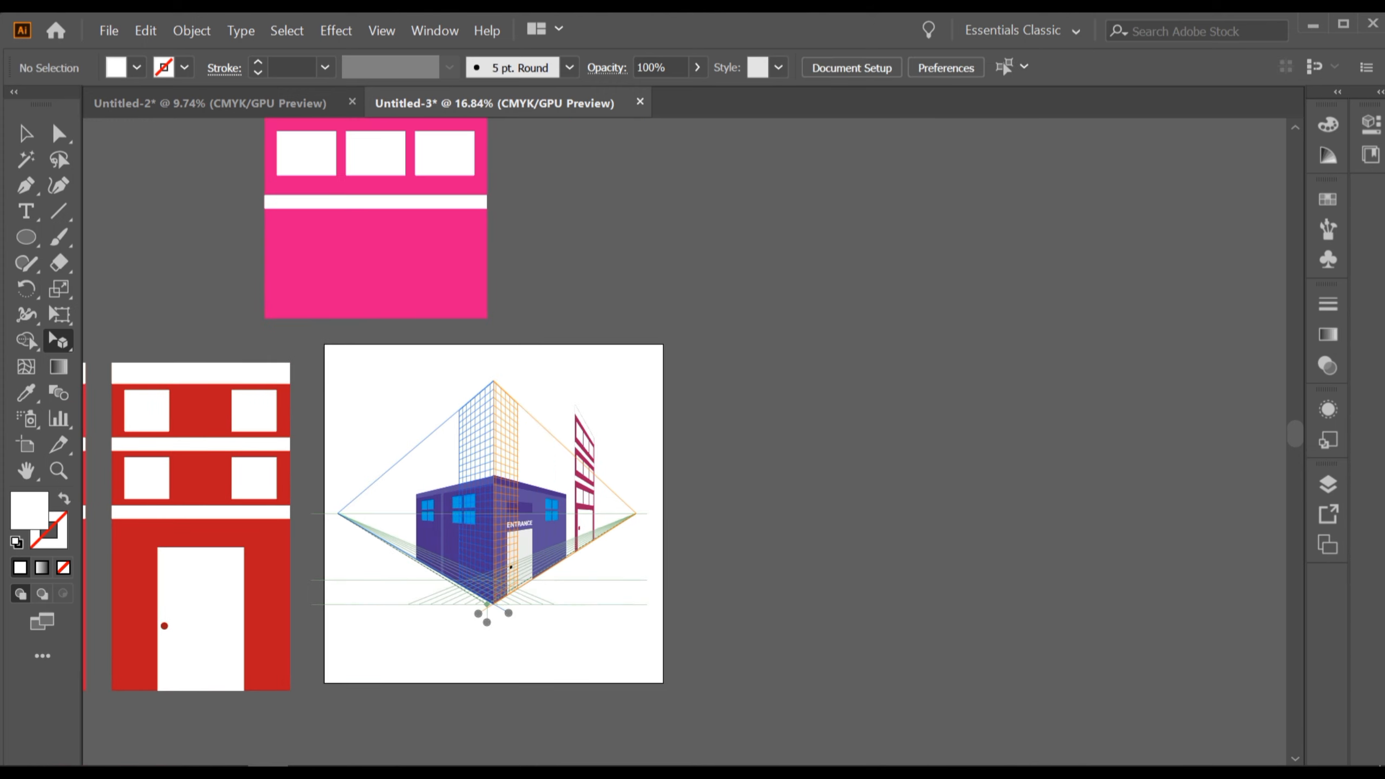
{"action": "scroll", "coordinate": [489, 370], "scroll_direction": "up", "scroll_amount": 3}
{"action": "left_click_drag", "start_coordinate": [489, 370], "coordinate": [324, 266]}
{"action": "scroll", "coordinate": [341, 228], "scroll_direction": "up", "scroll_amount": 1}
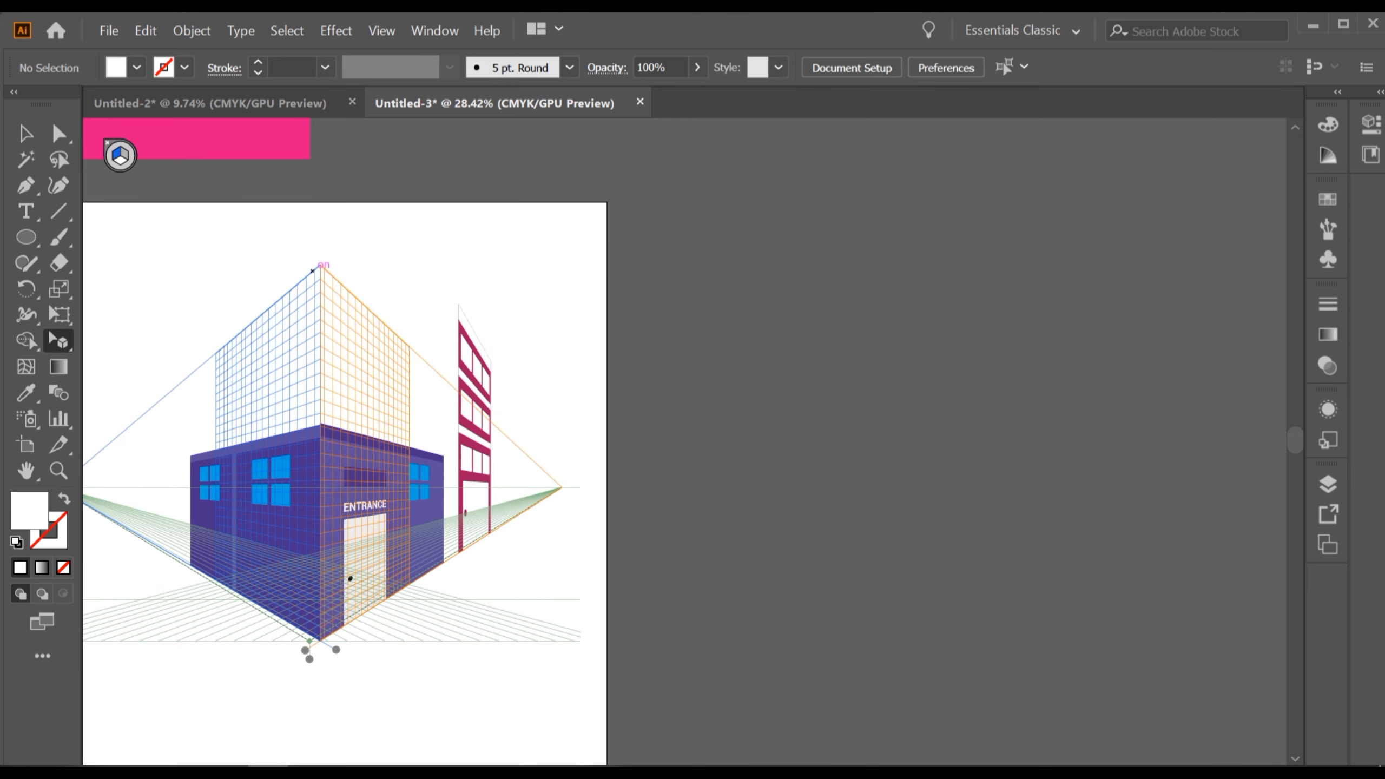
{"action": "left_click_drag", "start_coordinate": [273, 143], "coordinate": [268, 580]}
{"action": "left_click_drag", "start_coordinate": [312, 636], "coordinate": [321, 641]}
{"action": "left_click_drag", "start_coordinate": [285, 439], "coordinate": [431, 386]}
{"action": "key", "text": "5"}
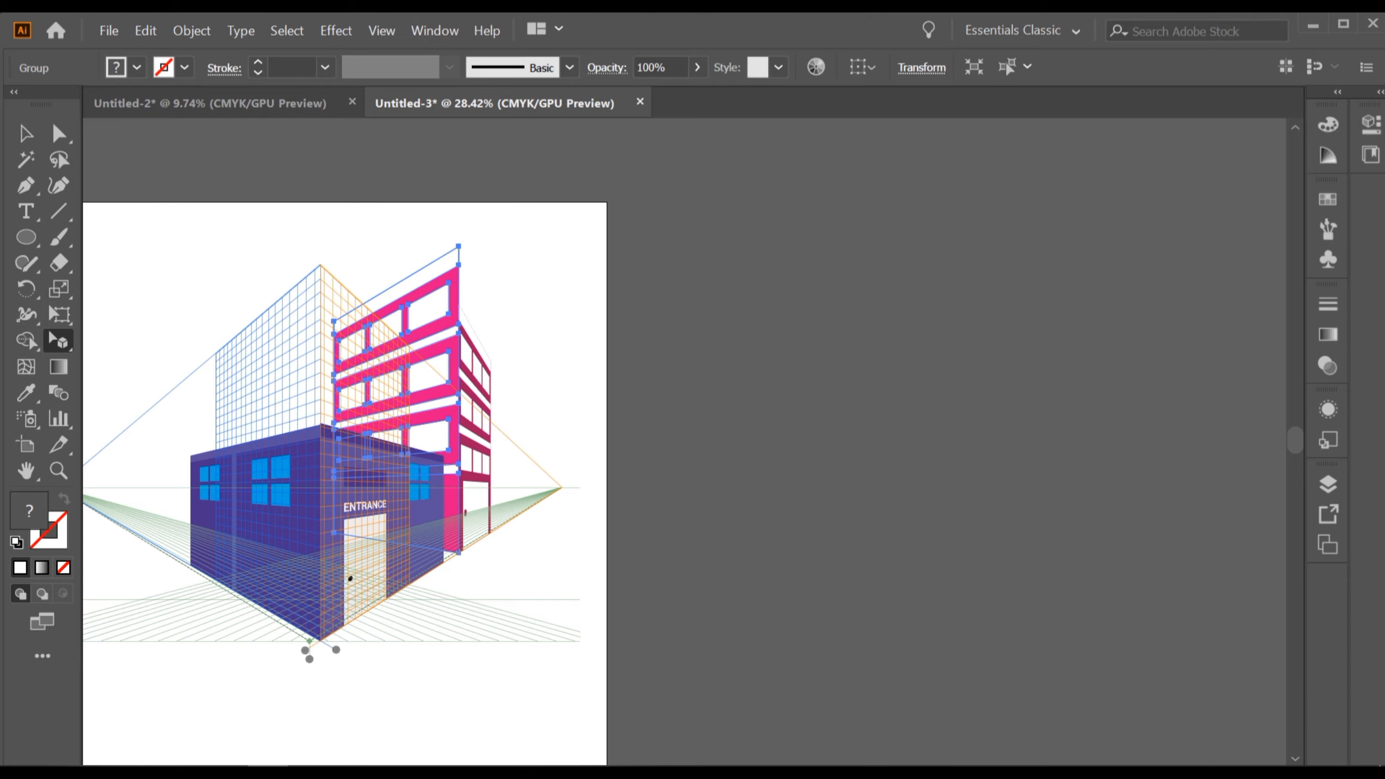
Zoom in to inspect where the pink building's base meets the maroon building's corner.
{"action": "scroll", "coordinate": [456, 472], "scroll_direction": "up", "scroll_amount": 5}
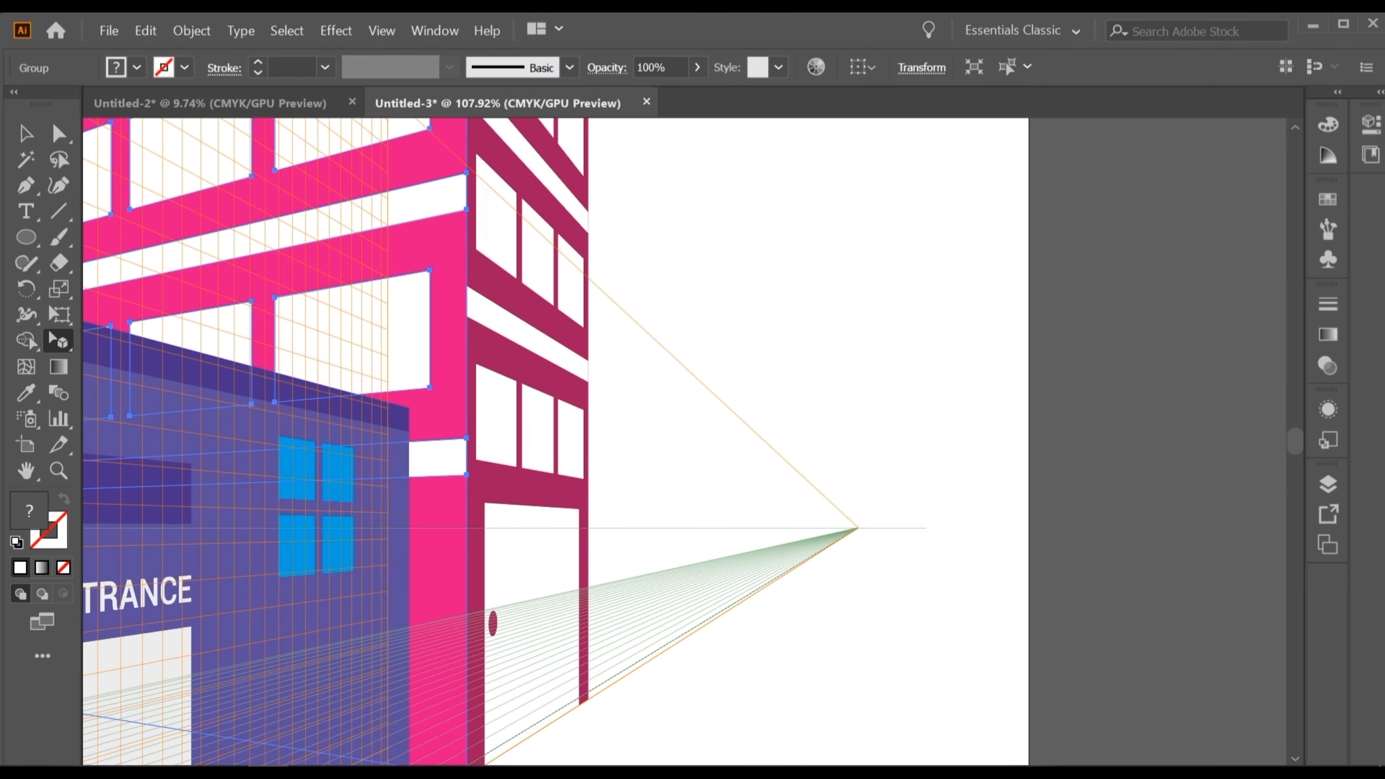
{"action": "scroll", "coordinate": [486, 537], "scroll_direction": "up", "scroll_amount": 2}
{"action": "left_click_drag", "start_coordinate": [487, 538], "coordinate": [554, 165]}
{"action": "scroll", "coordinate": [515, 501], "scroll_direction": "up", "scroll_amount": 3}
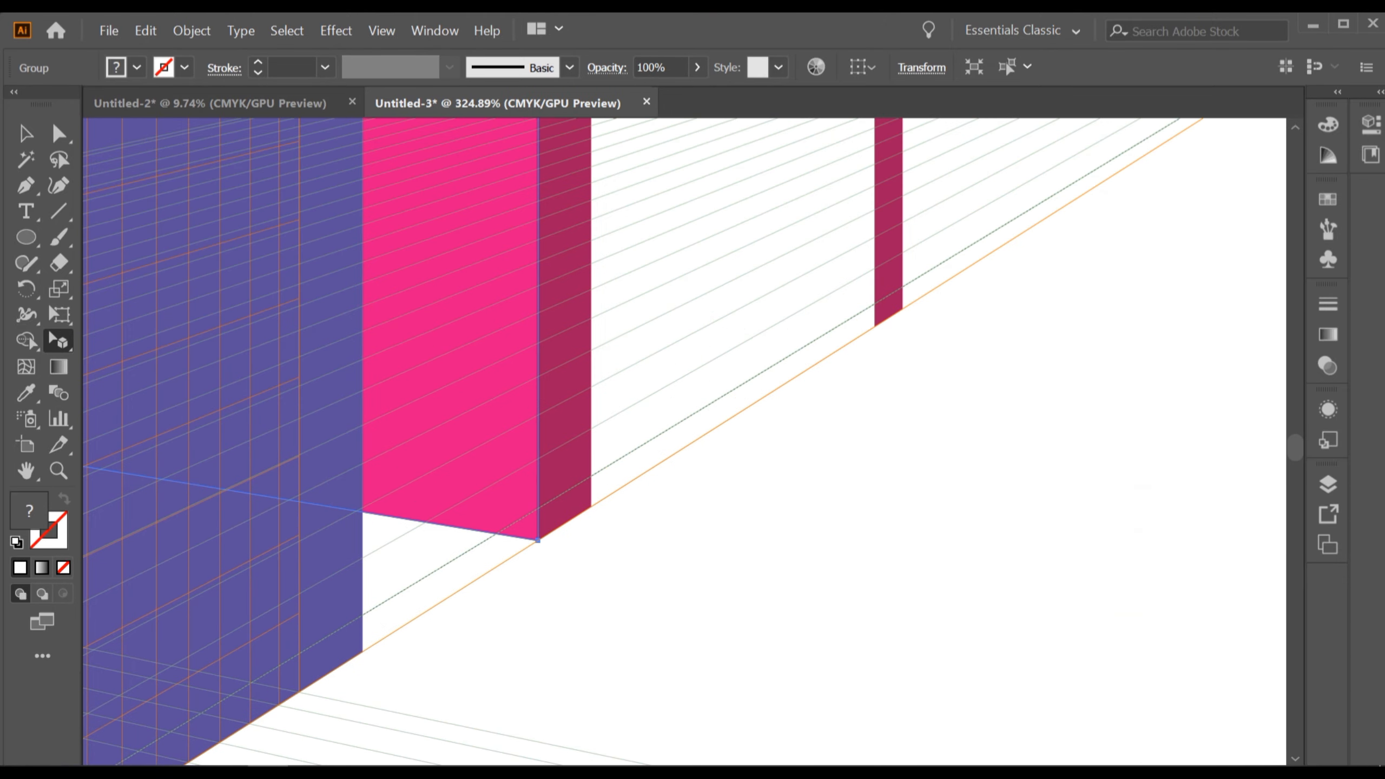
{"action": "scroll", "coordinate": [540, 553], "scroll_direction": "up", "scroll_amount": 5}
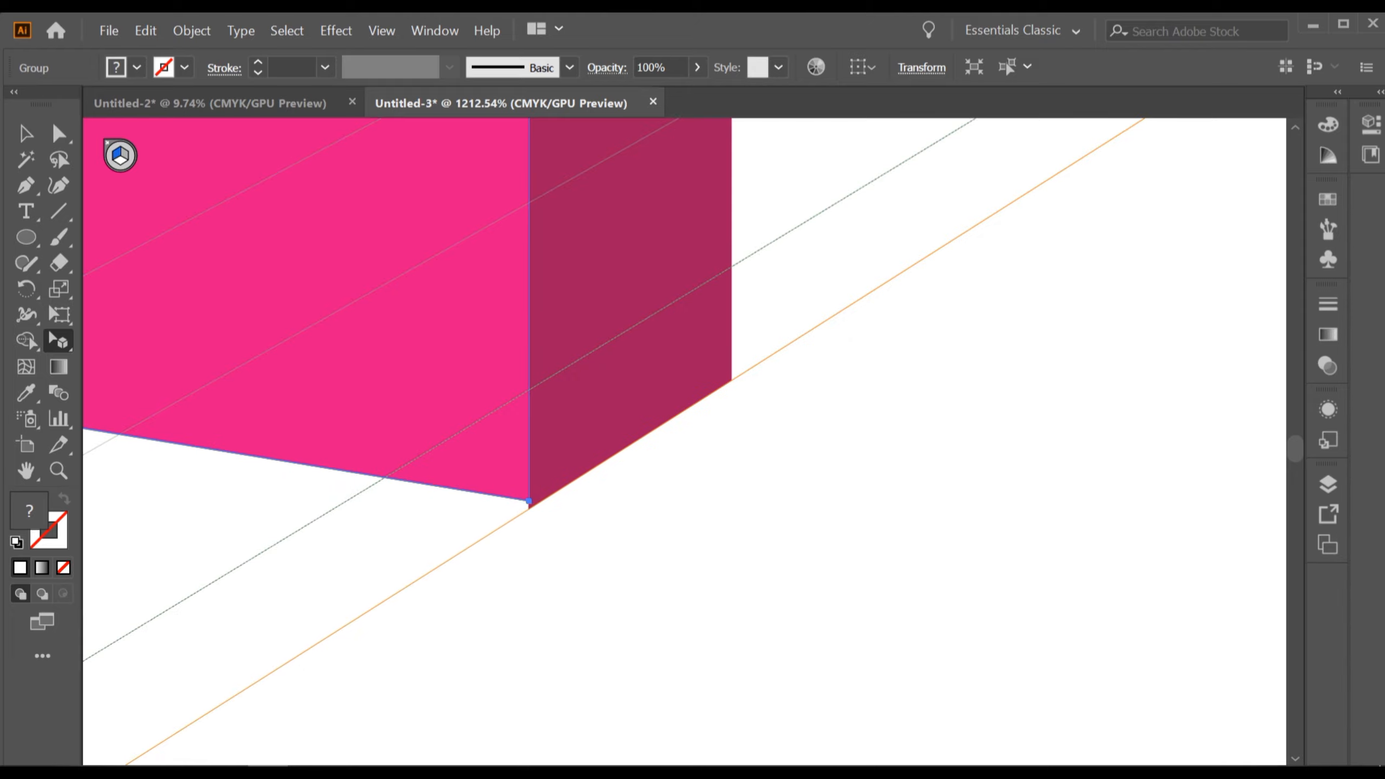
{"action": "scroll", "coordinate": [533, 507], "scroll_direction": "up", "scroll_amount": 2}
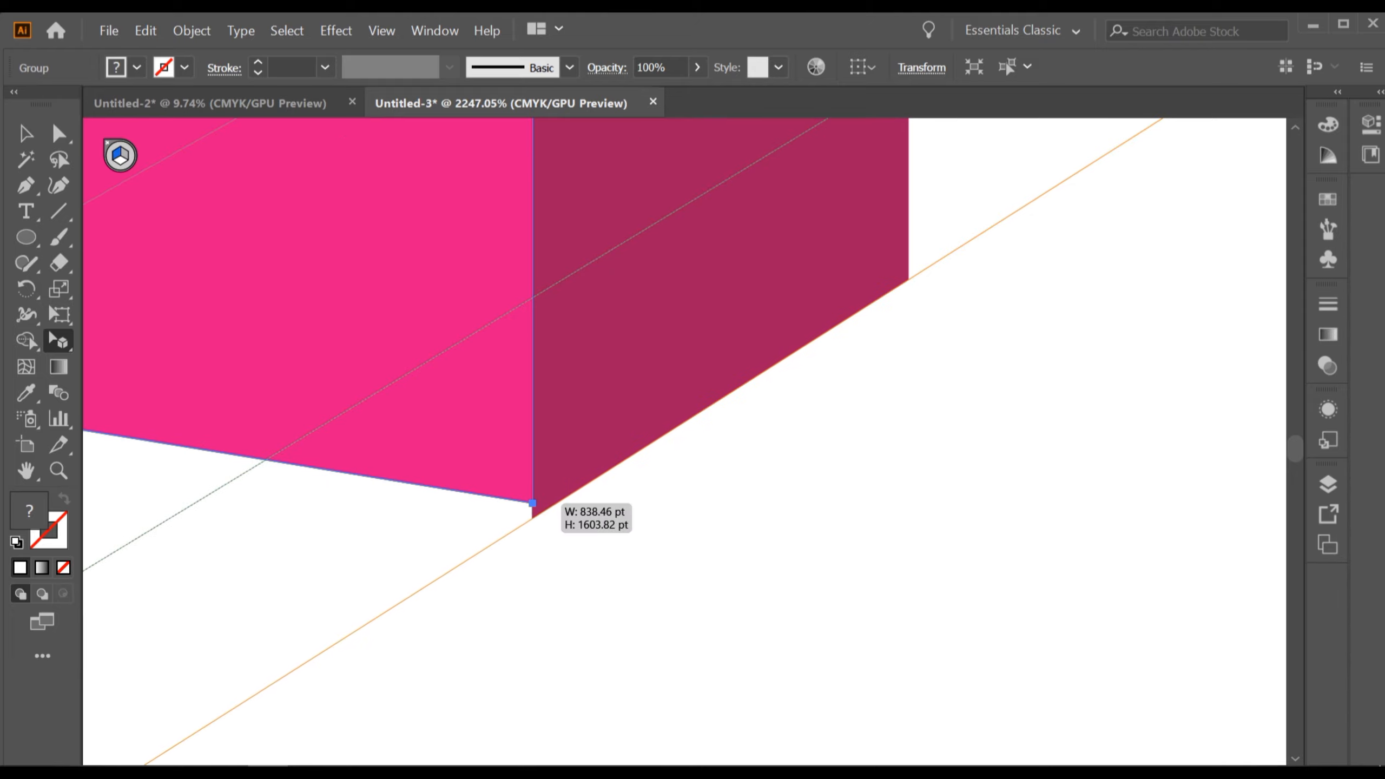
{"action": "scroll", "coordinate": [713, 467], "scroll_direction": "down", "scroll_amount": 9}
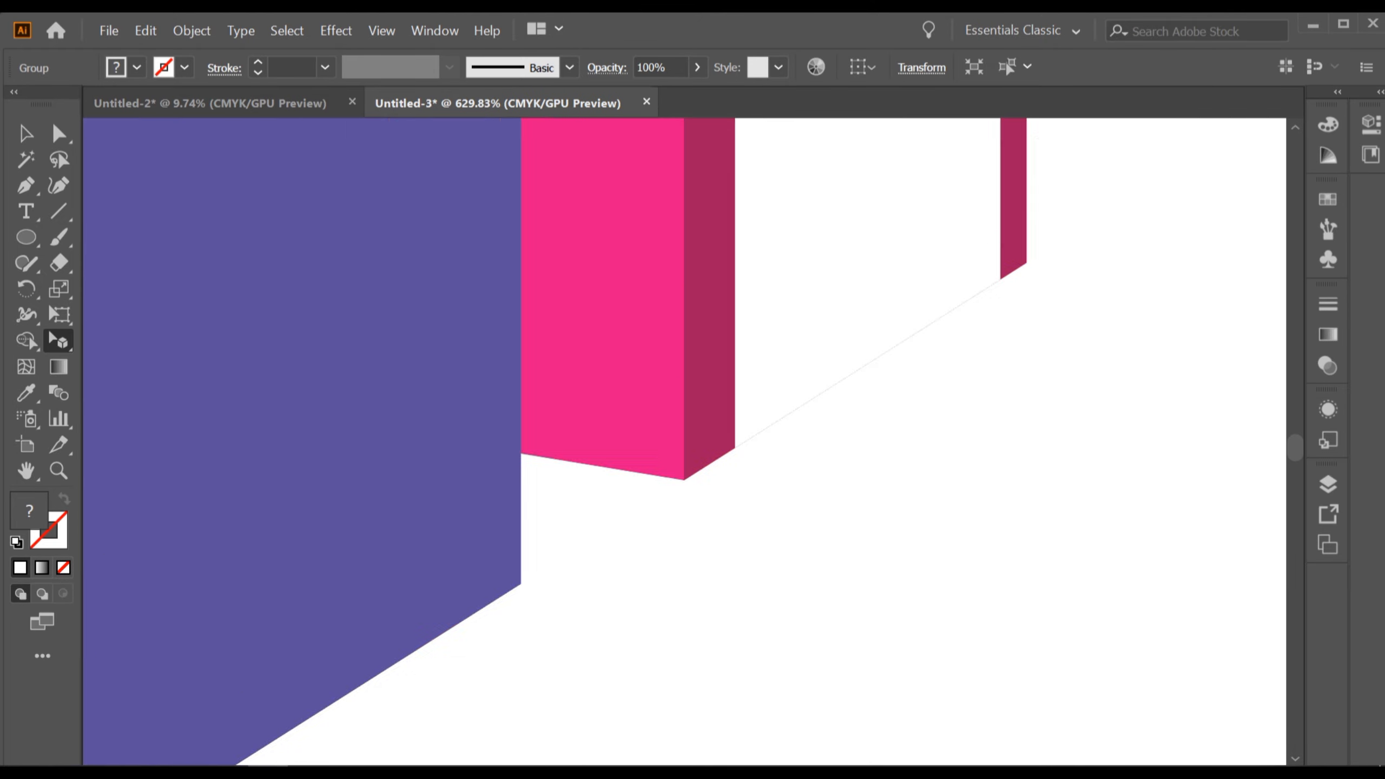
{"action": "scroll", "coordinate": [719, 469], "scroll_direction": "down", "scroll_amount": 2}
Adjust the pink building so its right edge and base meet the maroon building's front corner.
{"action": "left_click_drag", "start_coordinate": [714, 469], "coordinate": [606, 645]}
{"action": "left_click_drag", "start_coordinate": [654, 382], "coordinate": [528, 586]}
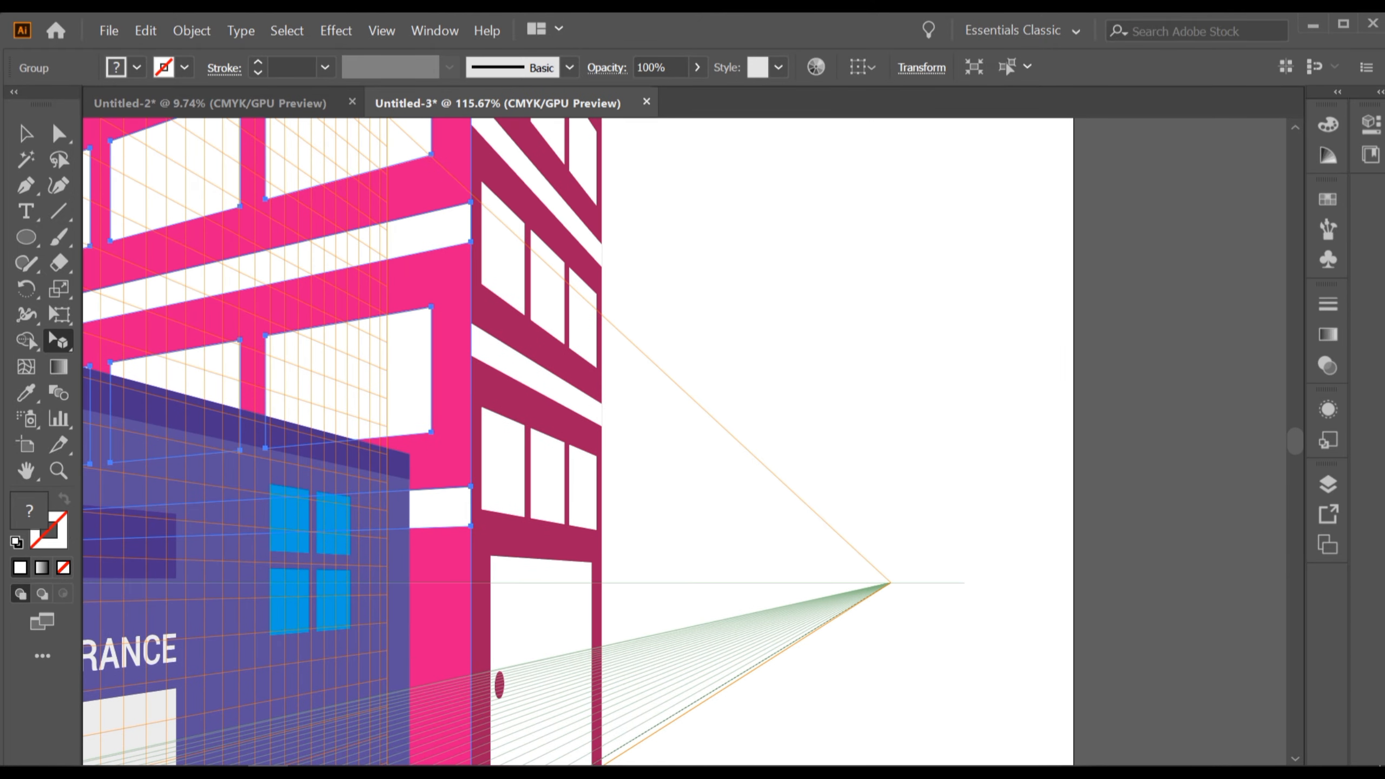
{"action": "left_click_drag", "start_coordinate": [600, 381], "coordinate": [609, 598]}
{"action": "left_click_drag", "start_coordinate": [470, 523], "coordinate": [467, 581]}
{"action": "left_click_drag", "start_coordinate": [469, 295], "coordinate": [466, 443]}
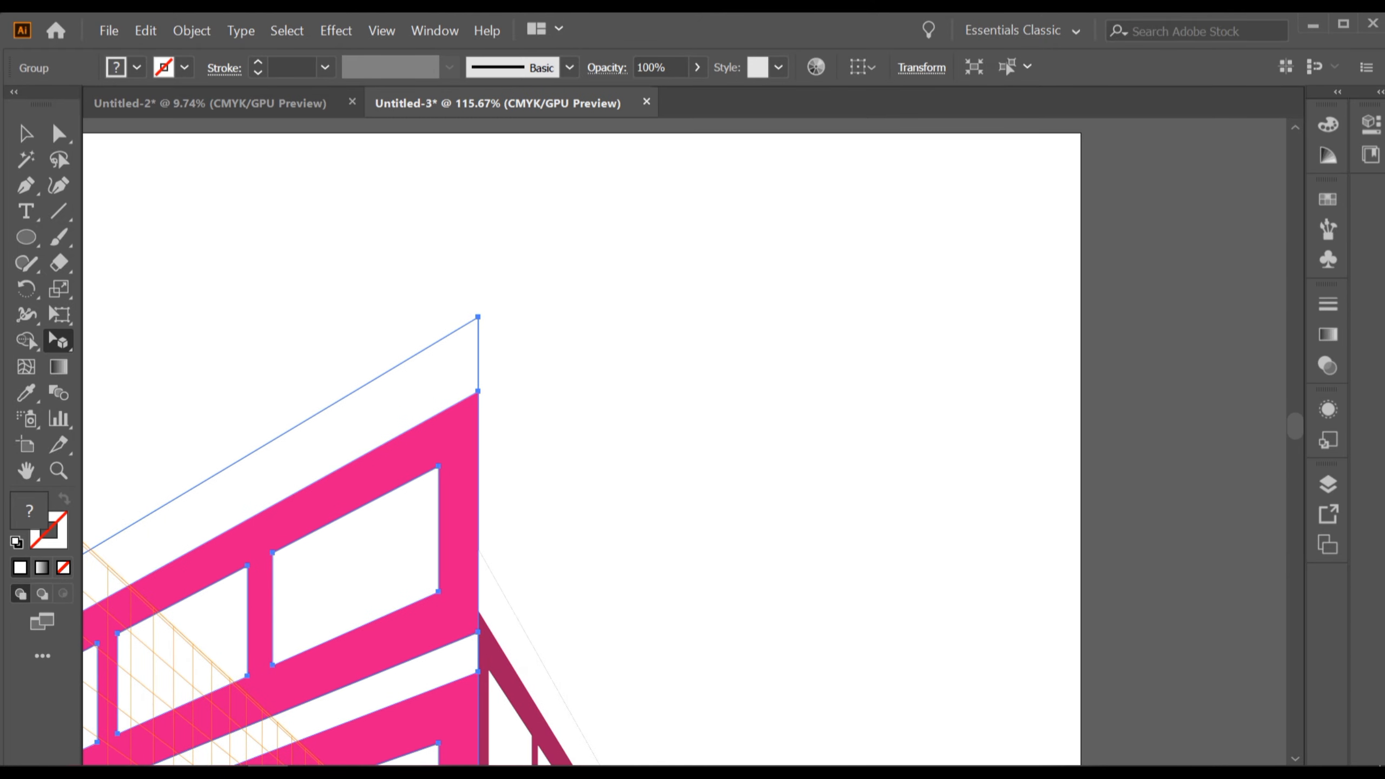
Lower the pink building's top edge on the right plane so it sits lower against the grid.
{"action": "scroll", "coordinate": [464, 438], "scroll_direction": "up", "scroll_amount": 2}
{"action": "left_click_drag", "start_coordinate": [481, 366], "coordinate": [471, 263]}
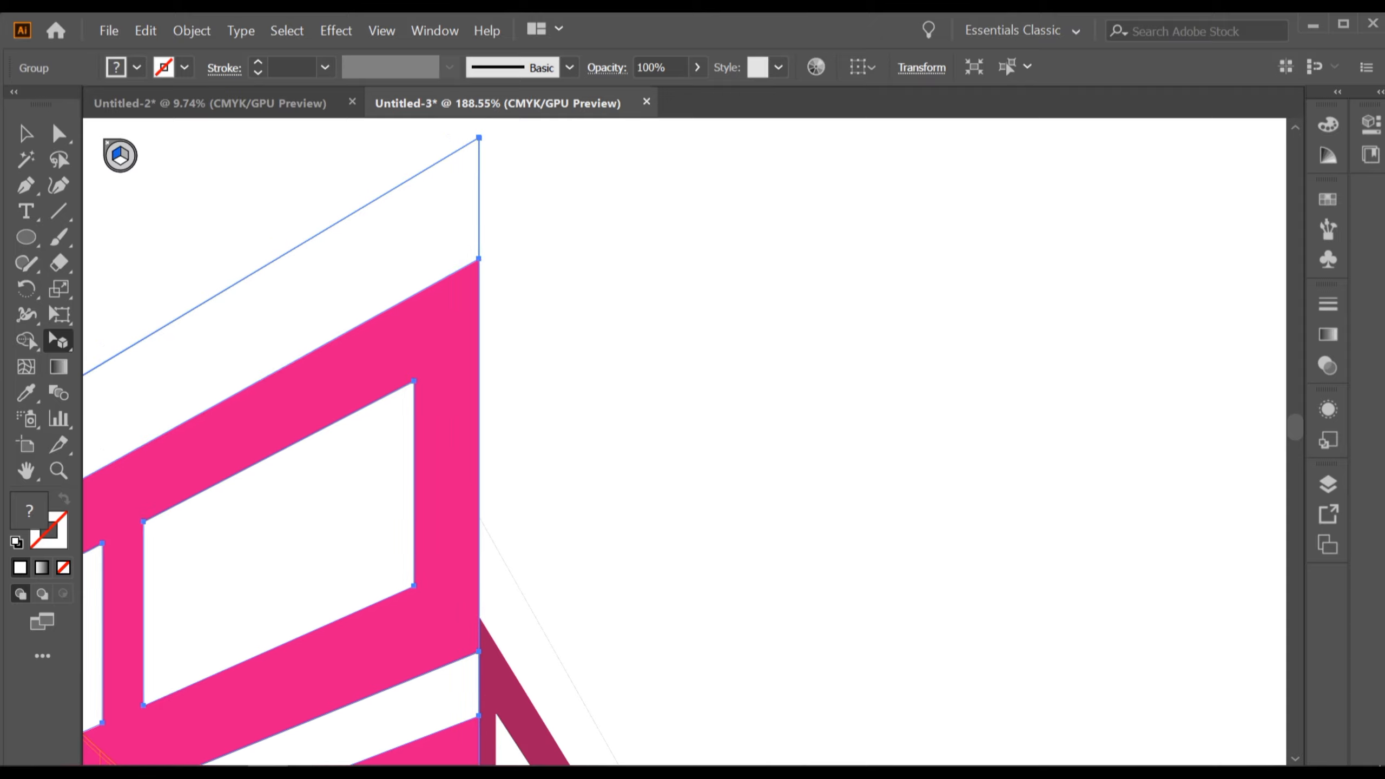
{"action": "left_click_drag", "start_coordinate": [479, 137], "coordinate": [467, 381]}
{"action": "scroll", "coordinate": [467, 546], "scroll_direction": "up", "scroll_amount": 2}
{"action": "scroll", "coordinate": [481, 376], "scroll_direction": "up", "scroll_amount": 3}
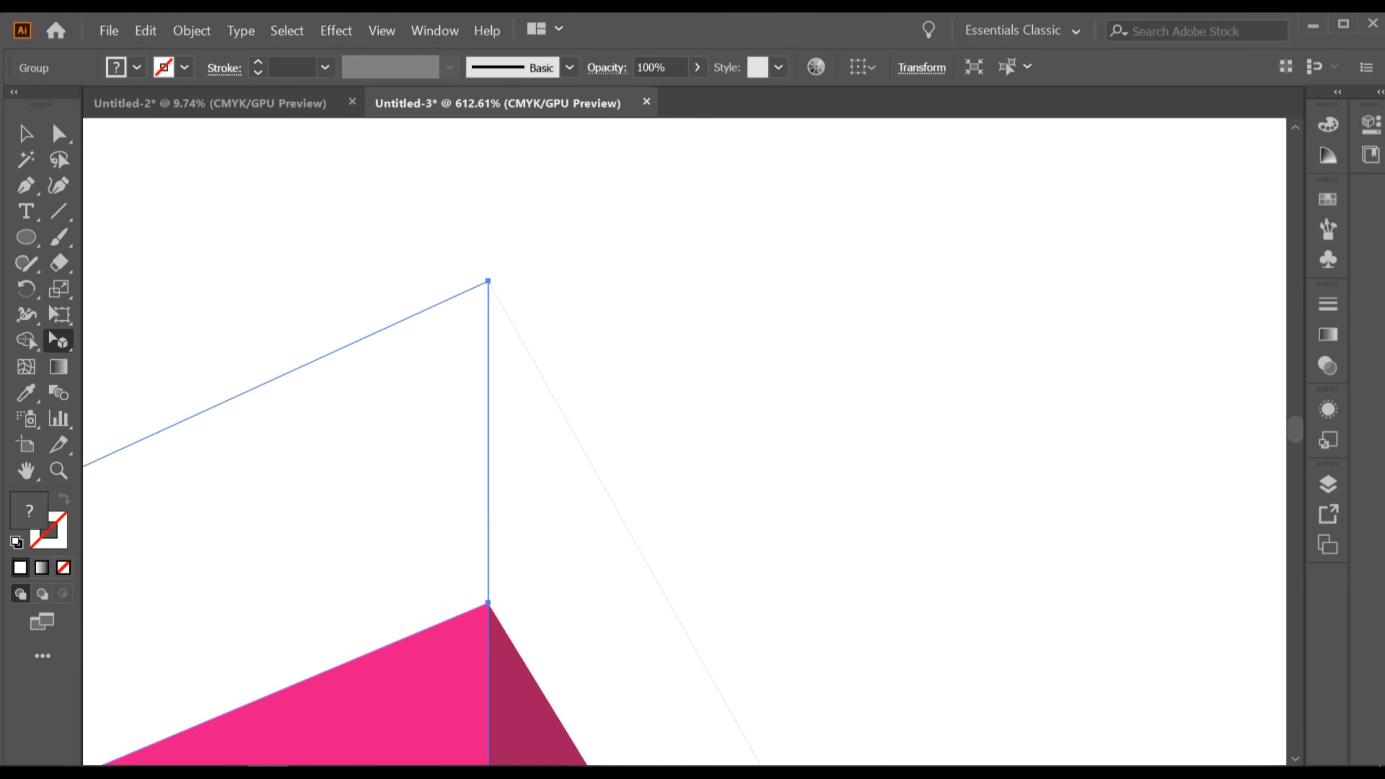
{"action": "scroll", "coordinate": [636, 464], "scroll_direction": "down", "scroll_amount": 10}
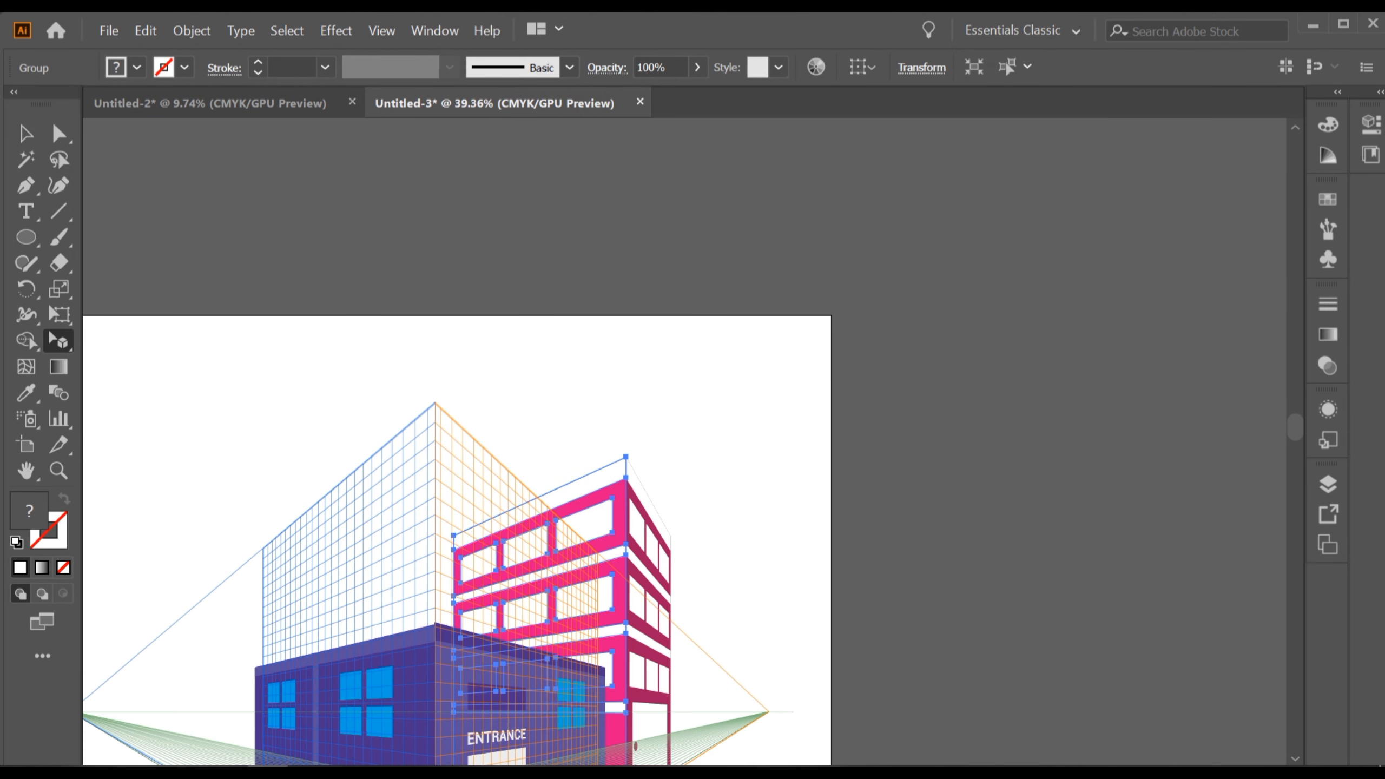
{"action": "scroll", "coordinate": [637, 464], "scroll_direction": "down", "scroll_amount": 3}
{"action": "scroll", "coordinate": [458, 464], "scroll_direction": "down", "scroll_amount": 2}
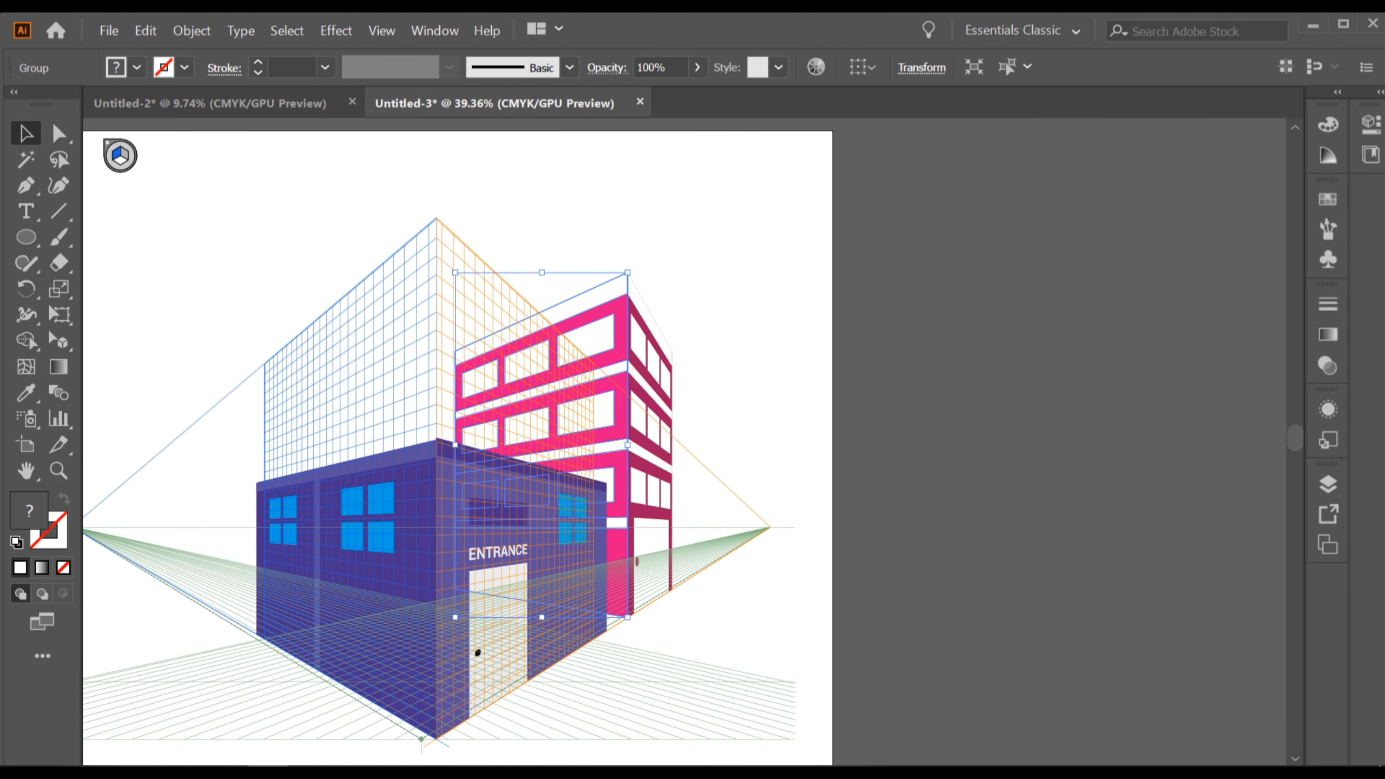
Deselect everything and toggle the perspective grid off and back on to preview the scene.
{"action": "key", "text": "ctrl+shift+a"}
{"action": "key", "text": "ctrl+shift+i"}
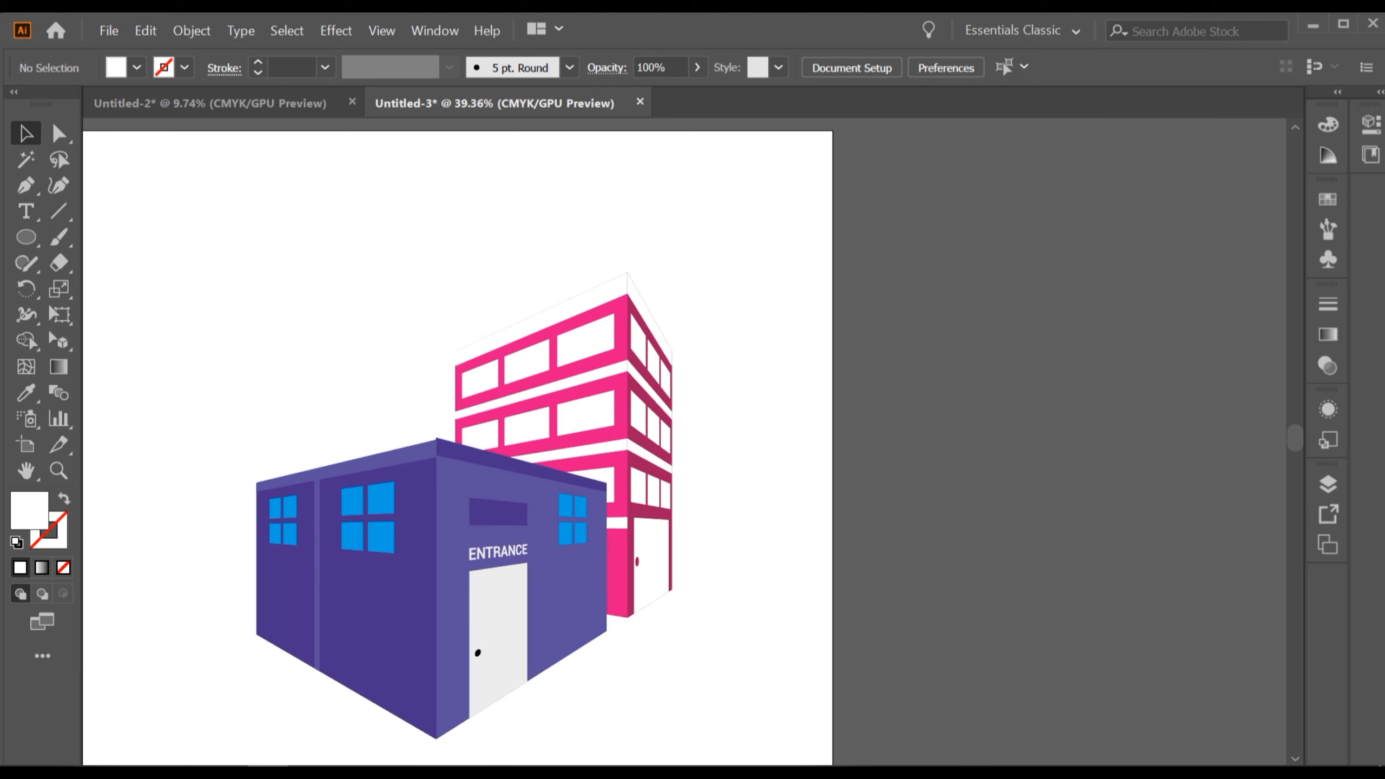
{"action": "key", "text": "ctrl+shift+i"}
{"action": "scroll", "coordinate": [681, 403], "scroll_direction": "down", "scroll_amount": 5}
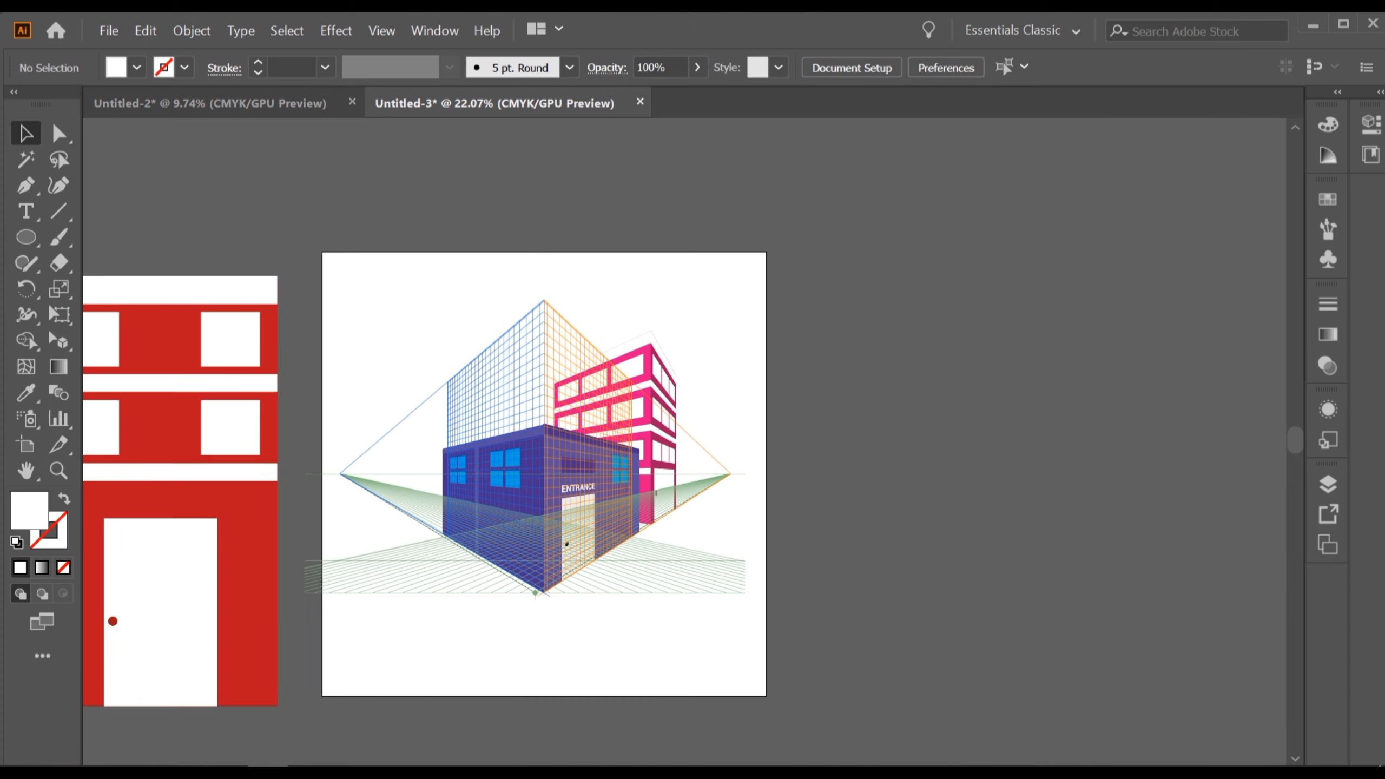
Switch to the Perspective Selection Tool and place the tall red building artwork onto the left perspective plane.
{"action": "scroll", "coordinate": [558, 400], "scroll_direction": "up", "scroll_amount": 3}
{"action": "left_click_drag", "start_coordinate": [558, 400], "coordinate": [755, 266]}
{"action": "scroll", "coordinate": [662, 365], "scroll_direction": "up", "scroll_amount": 1}
{"action": "left_click_drag", "start_coordinate": [662, 365], "coordinate": [729, 371]}
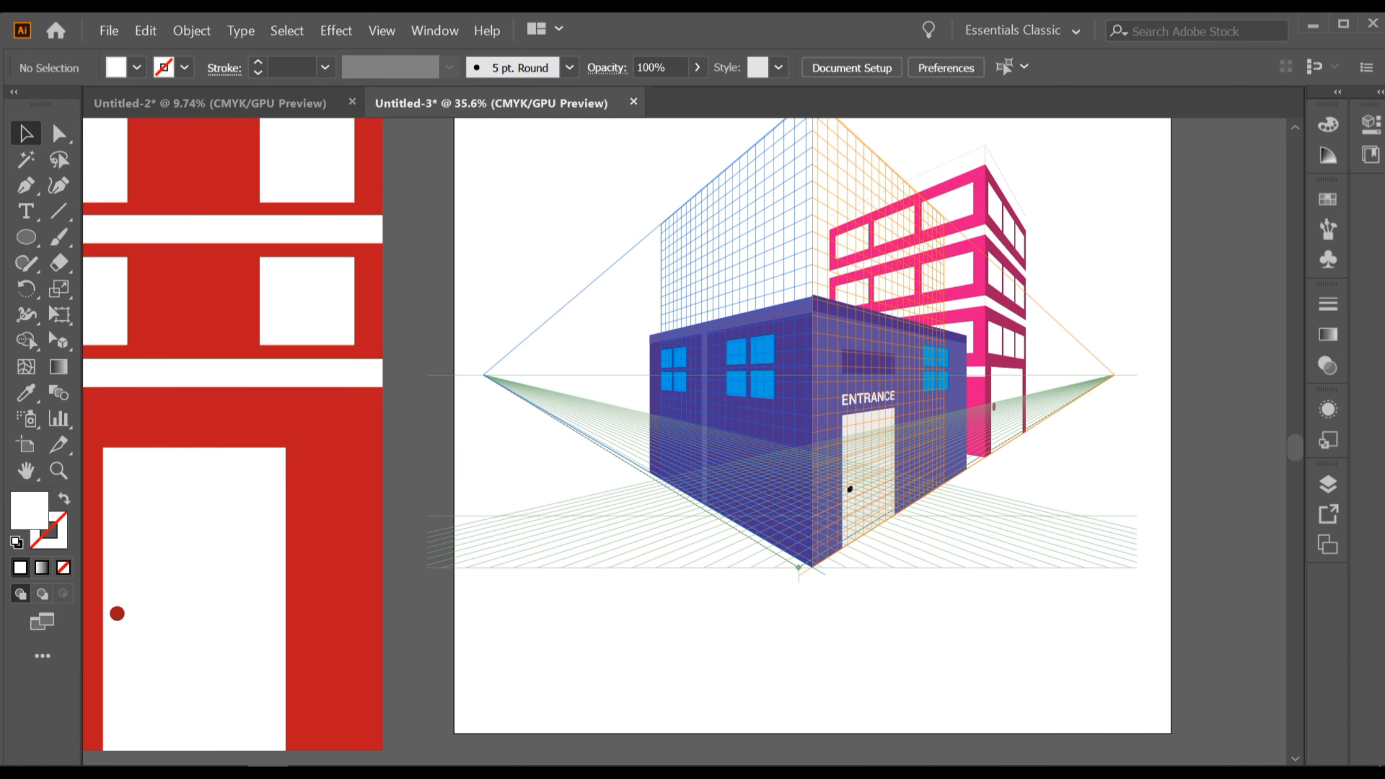
{"action": "left_click", "coordinate": [59, 341]}
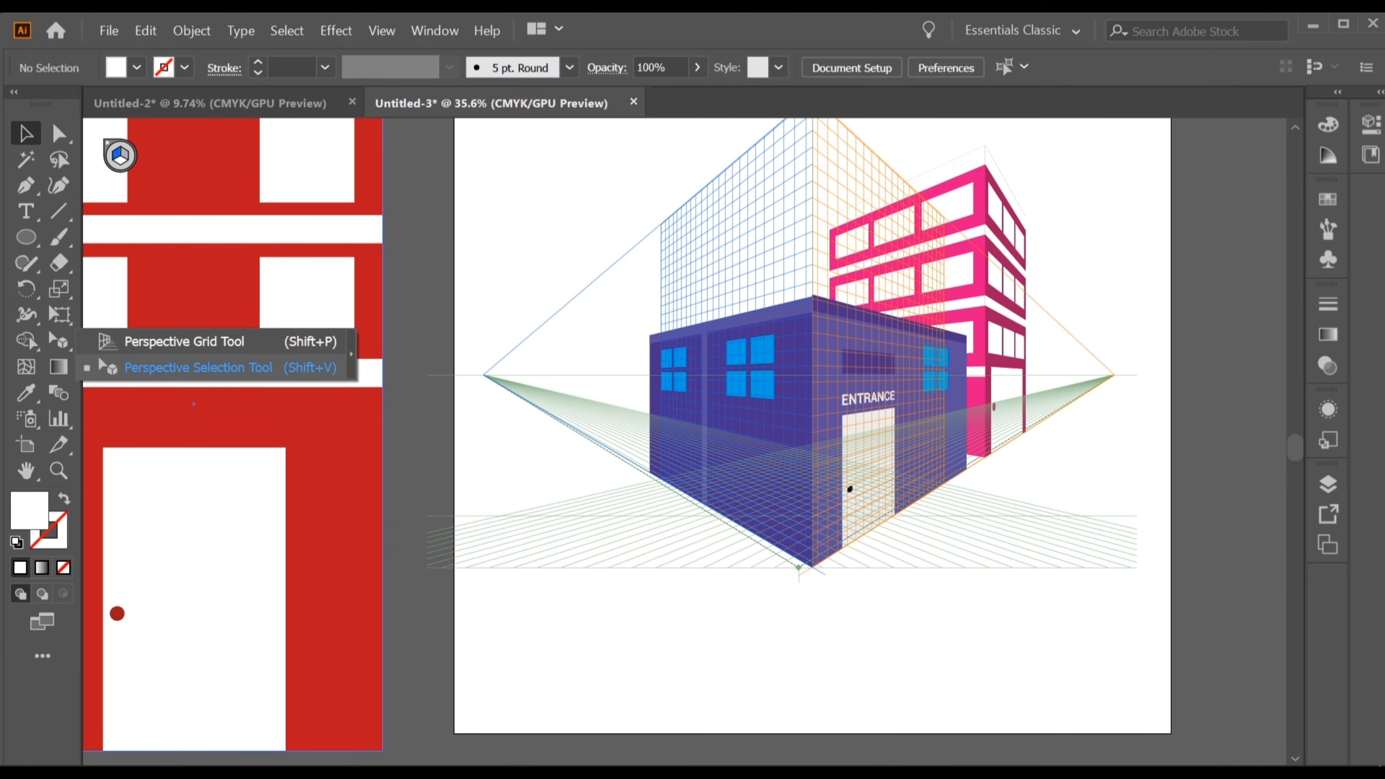
{"action": "left_click", "coordinate": [191, 367]}
{"action": "scroll", "coordinate": [456, 409], "scroll_direction": "down", "scroll_amount": 2}
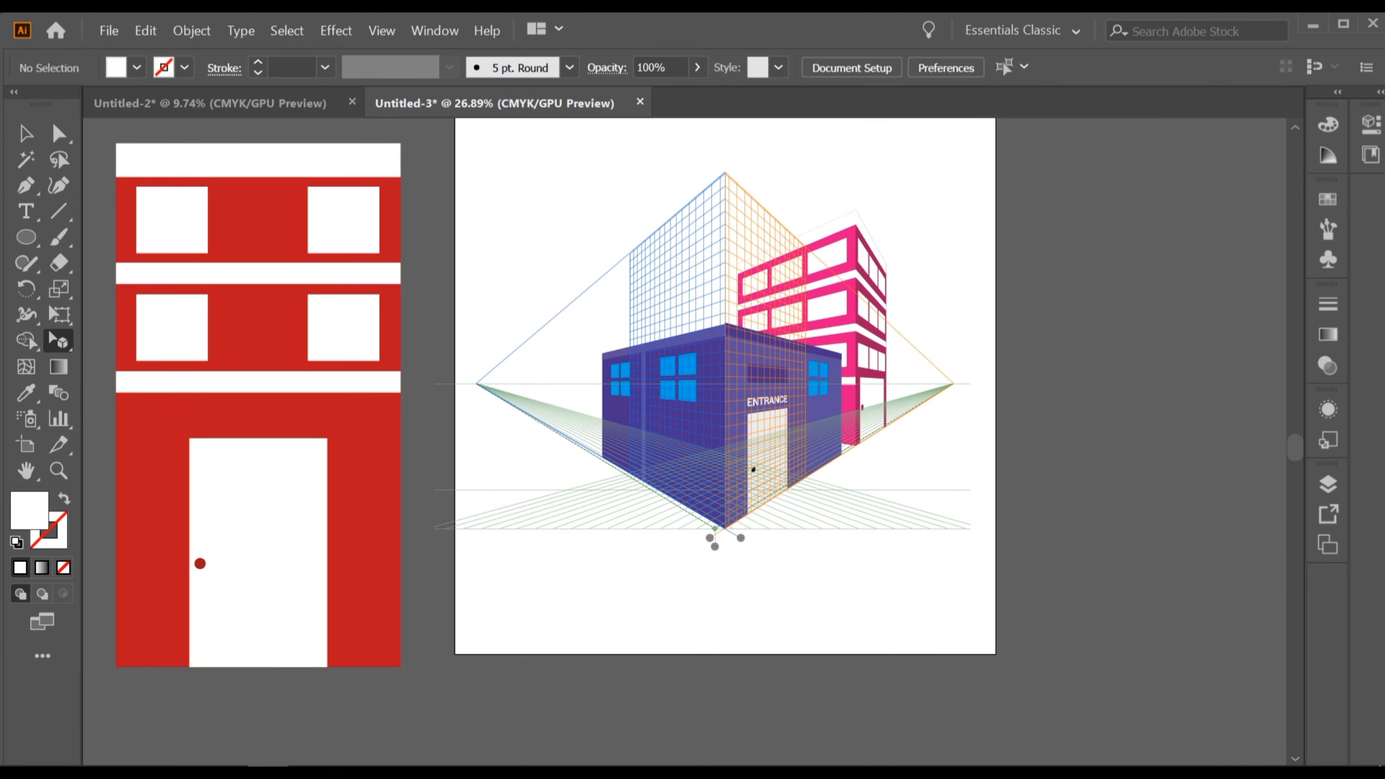
{"action": "scroll", "coordinate": [554, 324], "scroll_direction": "up", "scroll_amount": 1}
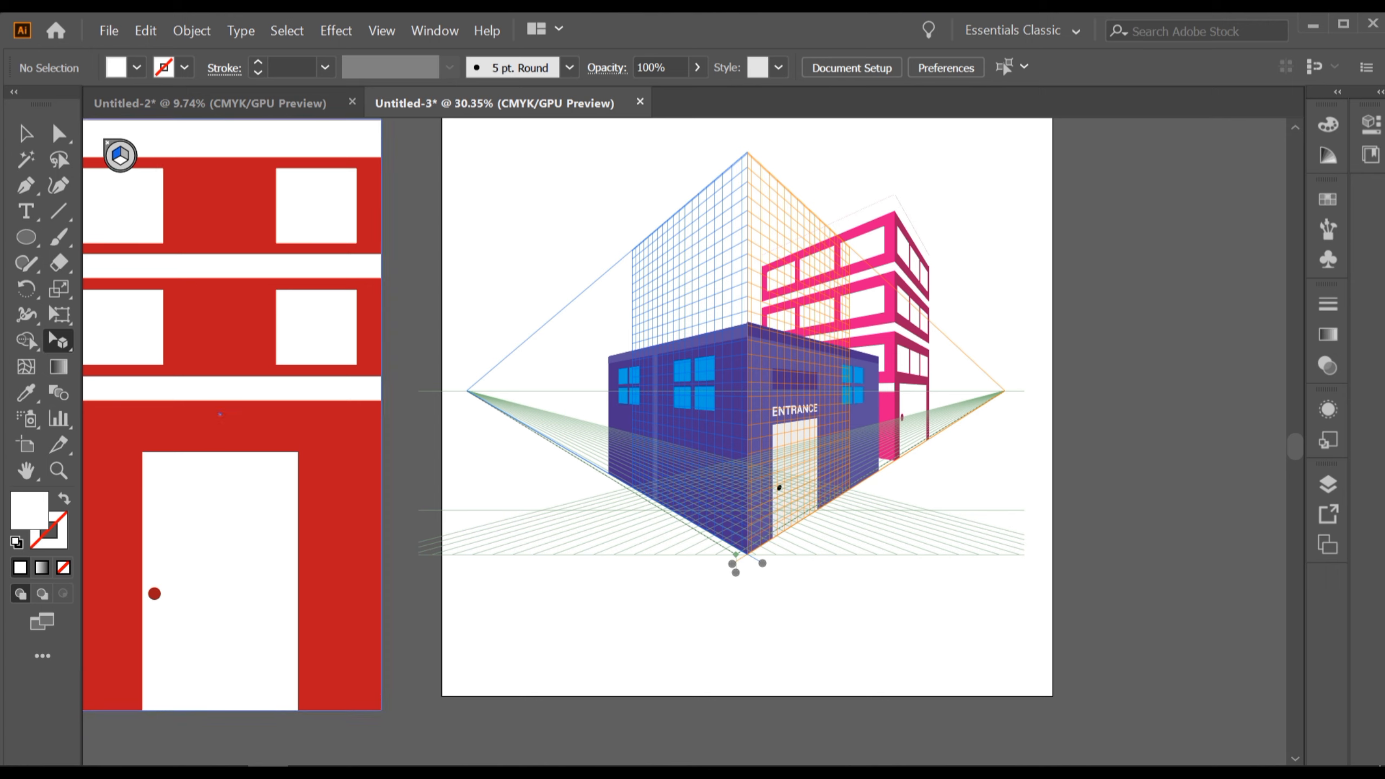
{"action": "left_click_drag", "start_coordinate": [465, 410], "coordinate": [568, 410]}
{"action": "scroll", "coordinate": [569, 410], "scroll_direction": "up", "scroll_amount": 10}
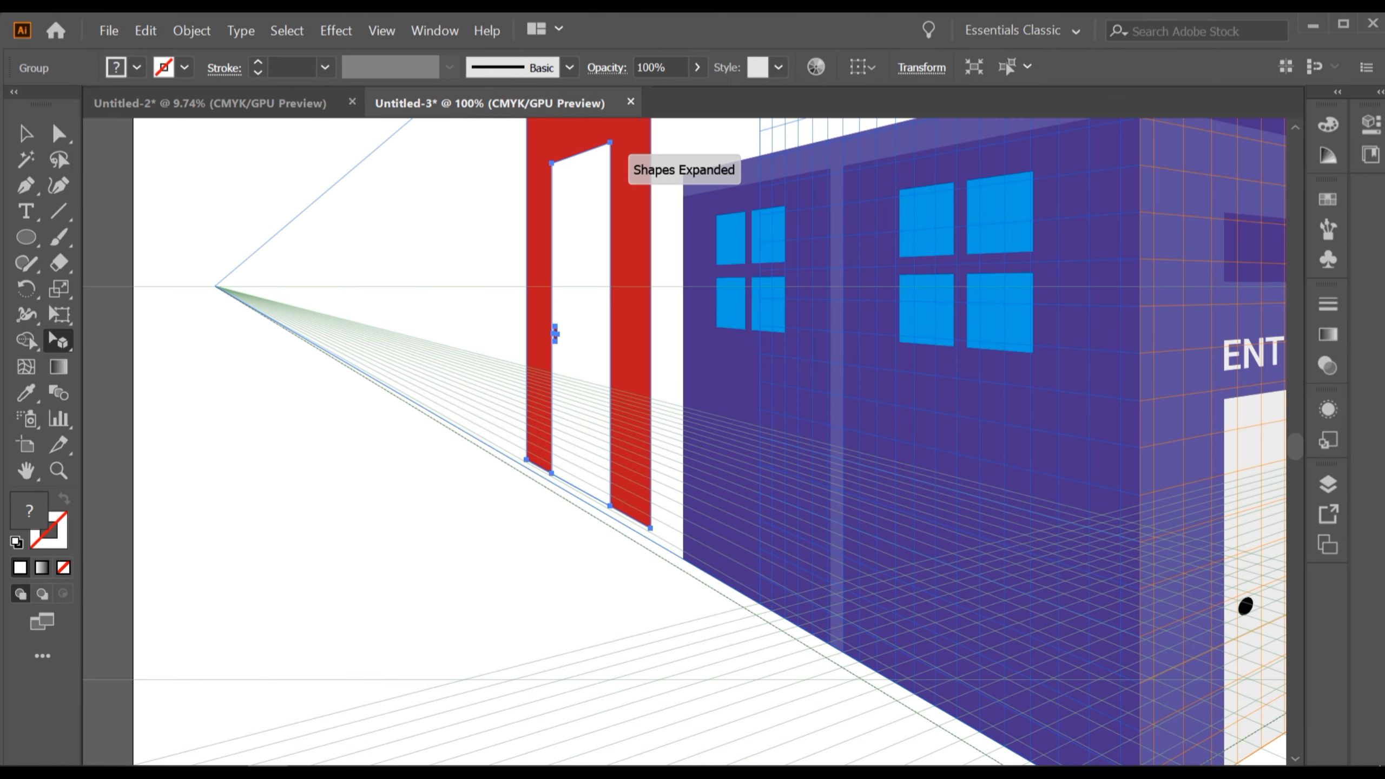
Slide the red building back along the left plane and align its base with the ground line.
{"action": "left_click_drag", "start_coordinate": [625, 375], "coordinate": [541, 426]}
{"action": "scroll", "coordinate": [546, 554], "scroll_direction": "up", "scroll_amount": 5}
{"action": "scroll", "coordinate": [553, 569], "scroll_direction": "up", "scroll_amount": 4}
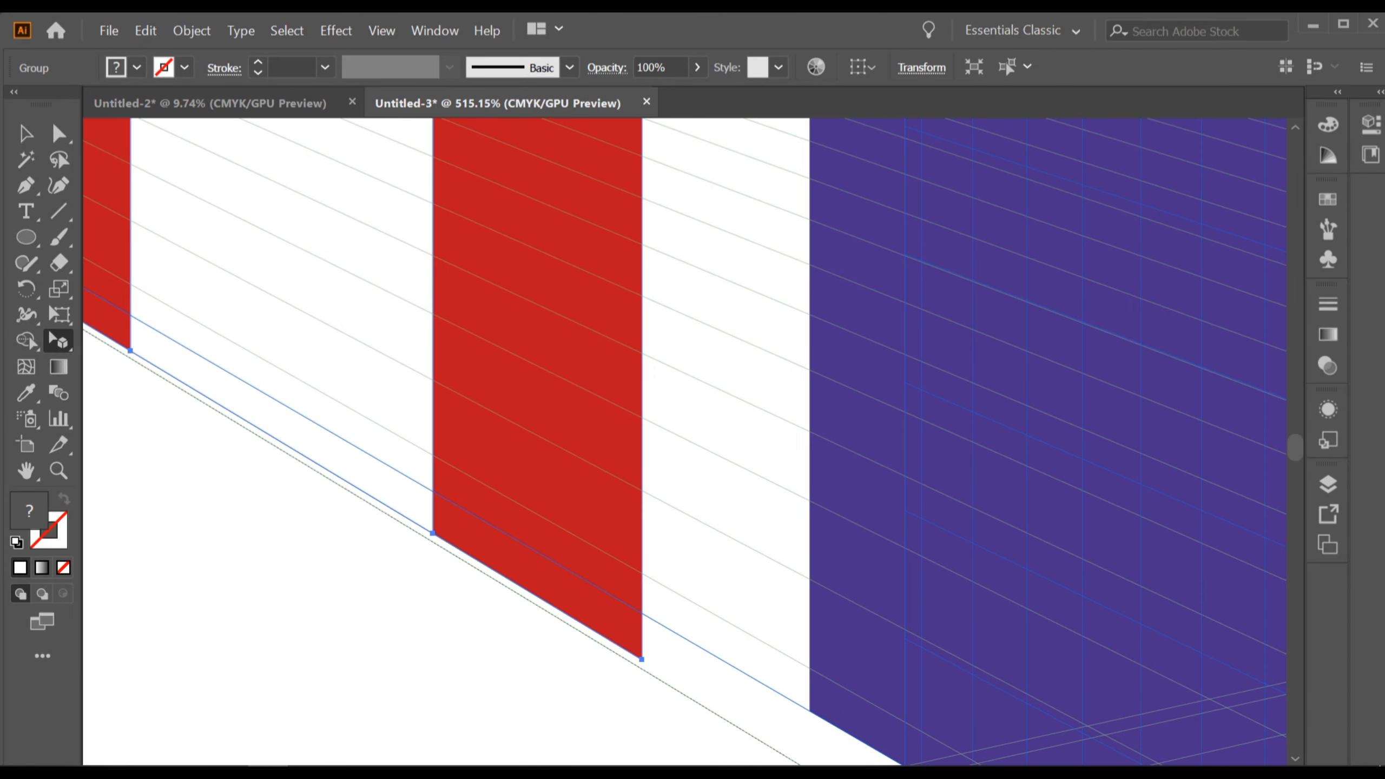
{"action": "left_click_drag", "start_coordinate": [589, 515], "coordinate": [548, 514]}
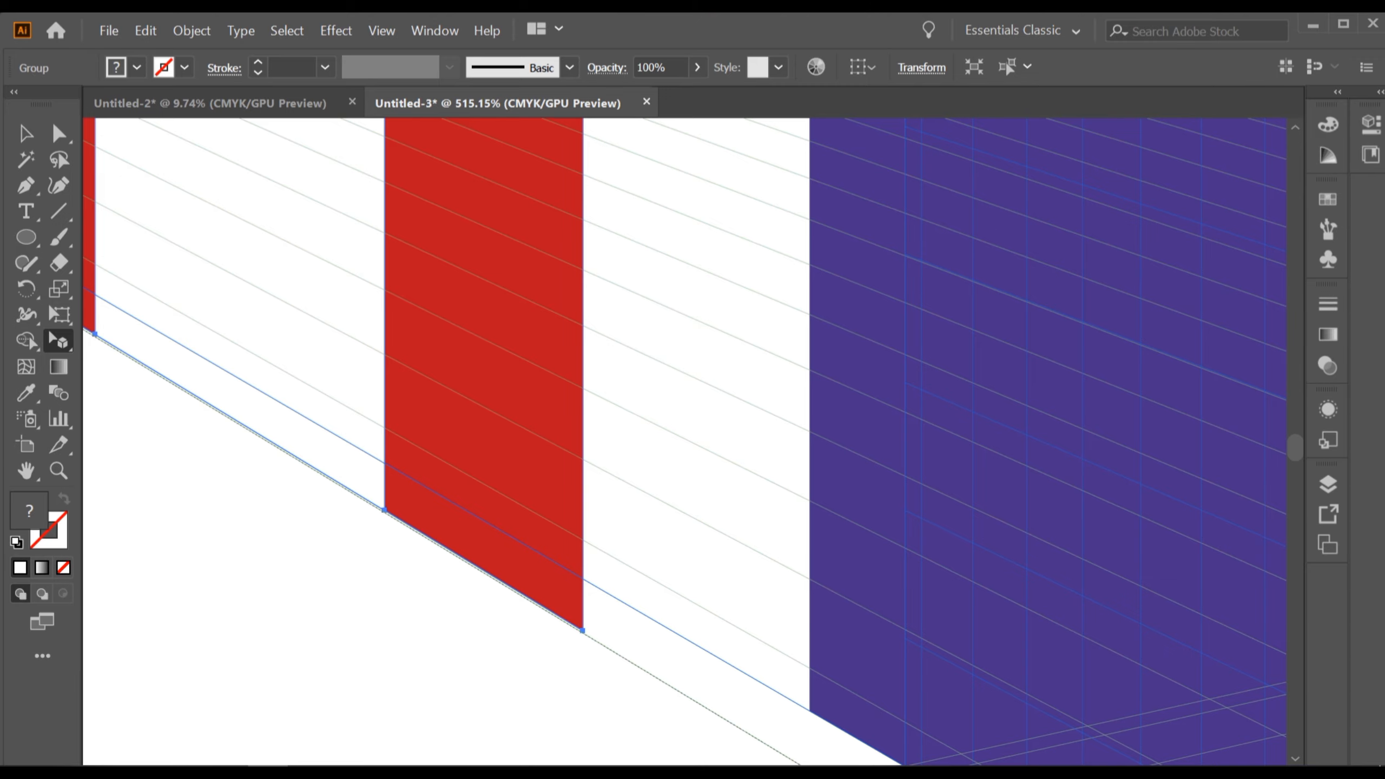
{"action": "left_click_drag", "start_coordinate": [685, 512], "coordinate": [678, 531]}
{"action": "scroll", "coordinate": [678, 531], "scroll_direction": "down", "scroll_amount": 5}
{"action": "scroll", "coordinate": [495, 535], "scroll_direction": "down", "scroll_amount": 5}
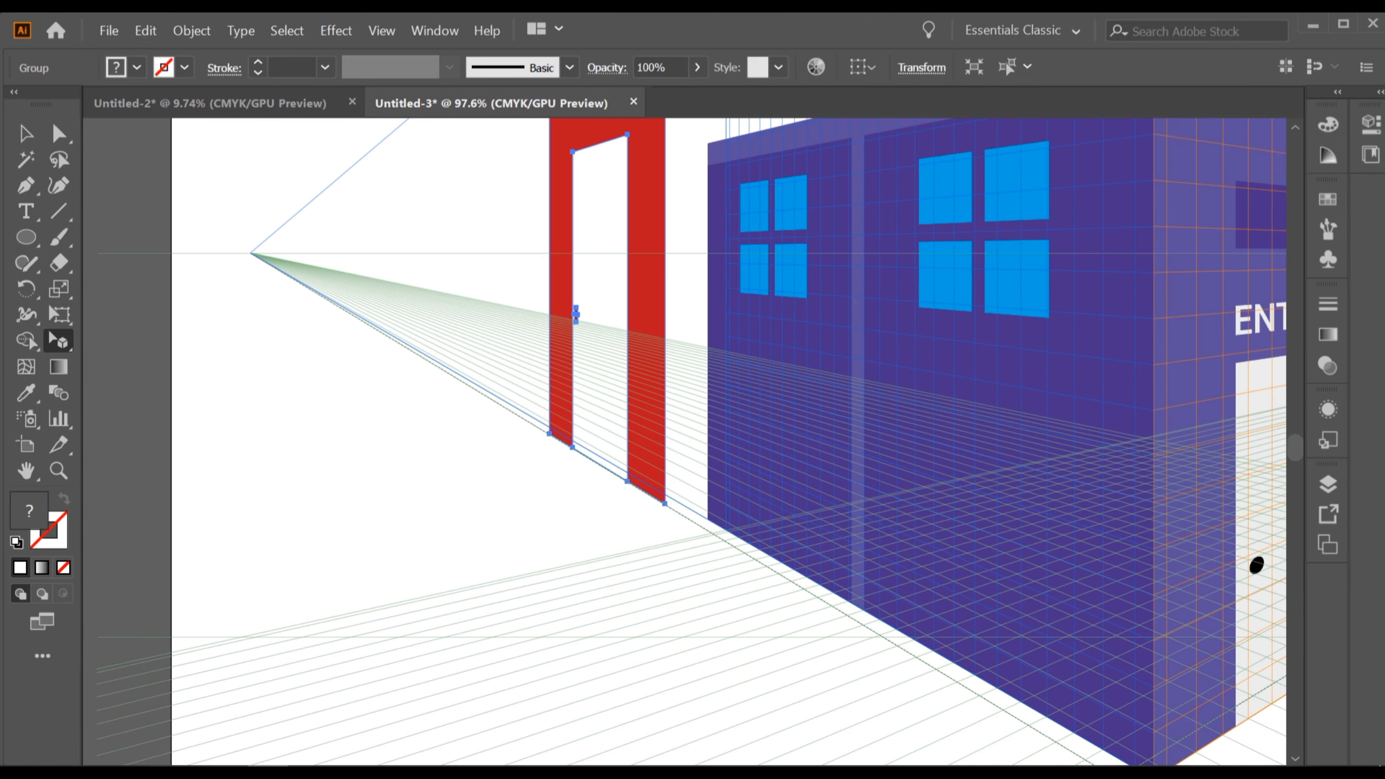
{"action": "scroll", "coordinate": [495, 535], "scroll_direction": "down", "scroll_amount": 2}
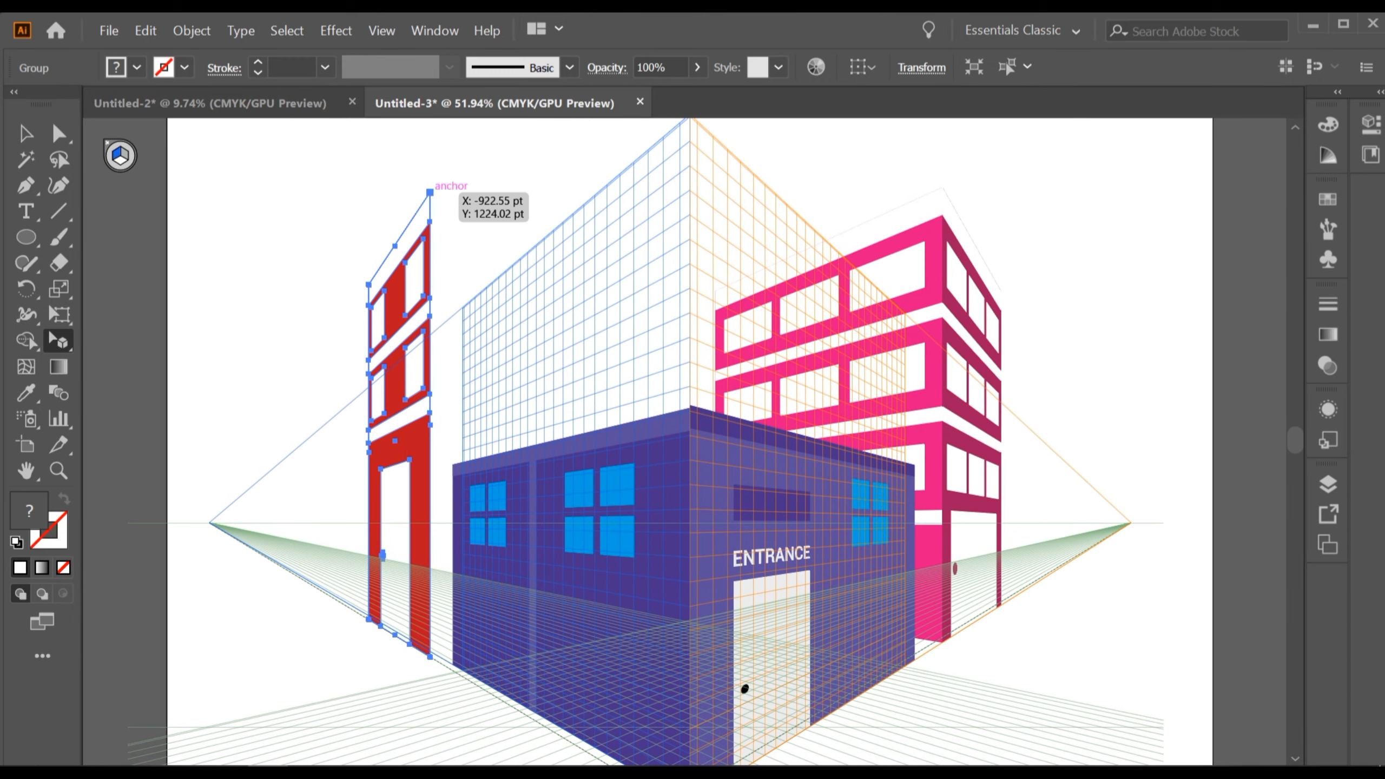
Lower the red building's top edge on the left plane.
{"action": "left_click_drag", "start_coordinate": [430, 192], "coordinate": [430, 299]}
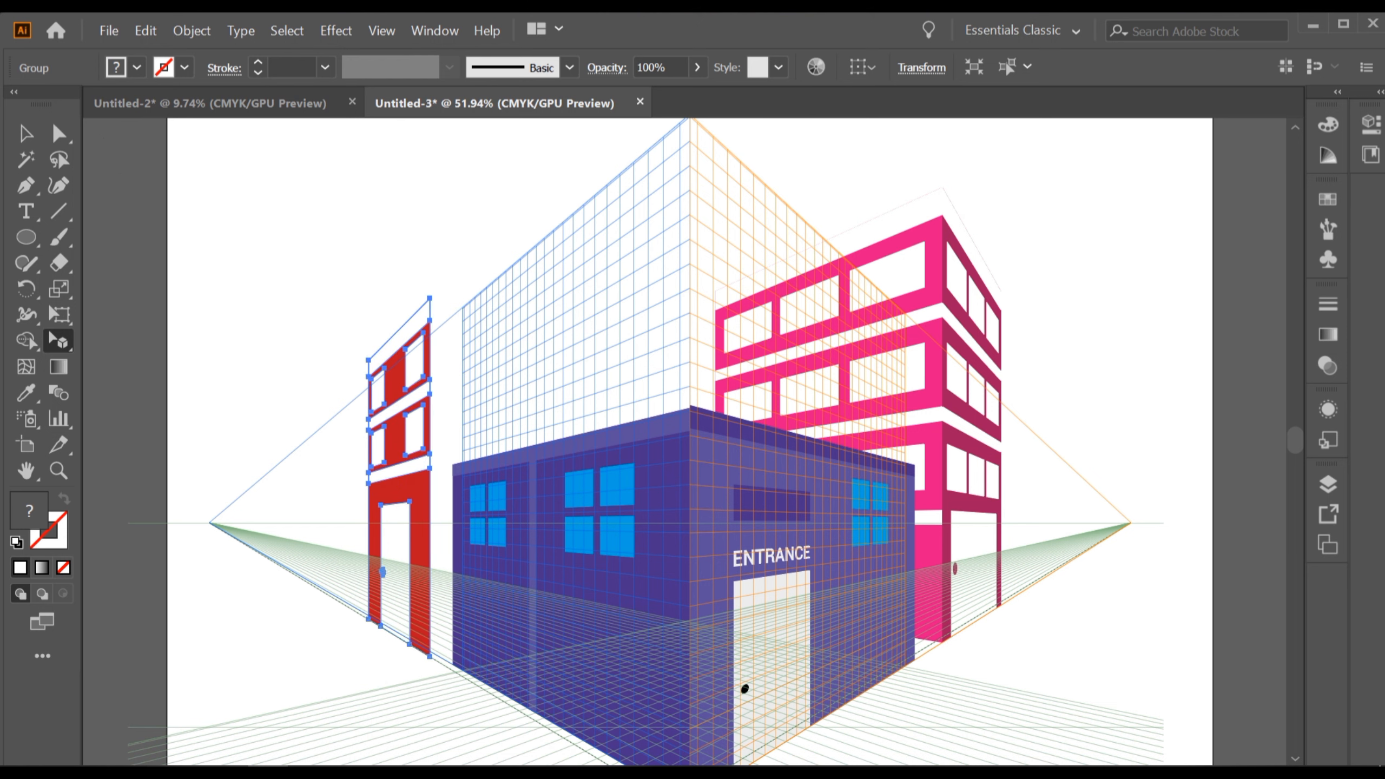
{"action": "left_click_drag", "start_coordinate": [546, 382], "coordinate": [552, 400]}
{"action": "scroll", "coordinate": [464, 279], "scroll_direction": "down", "scroll_amount": 5}
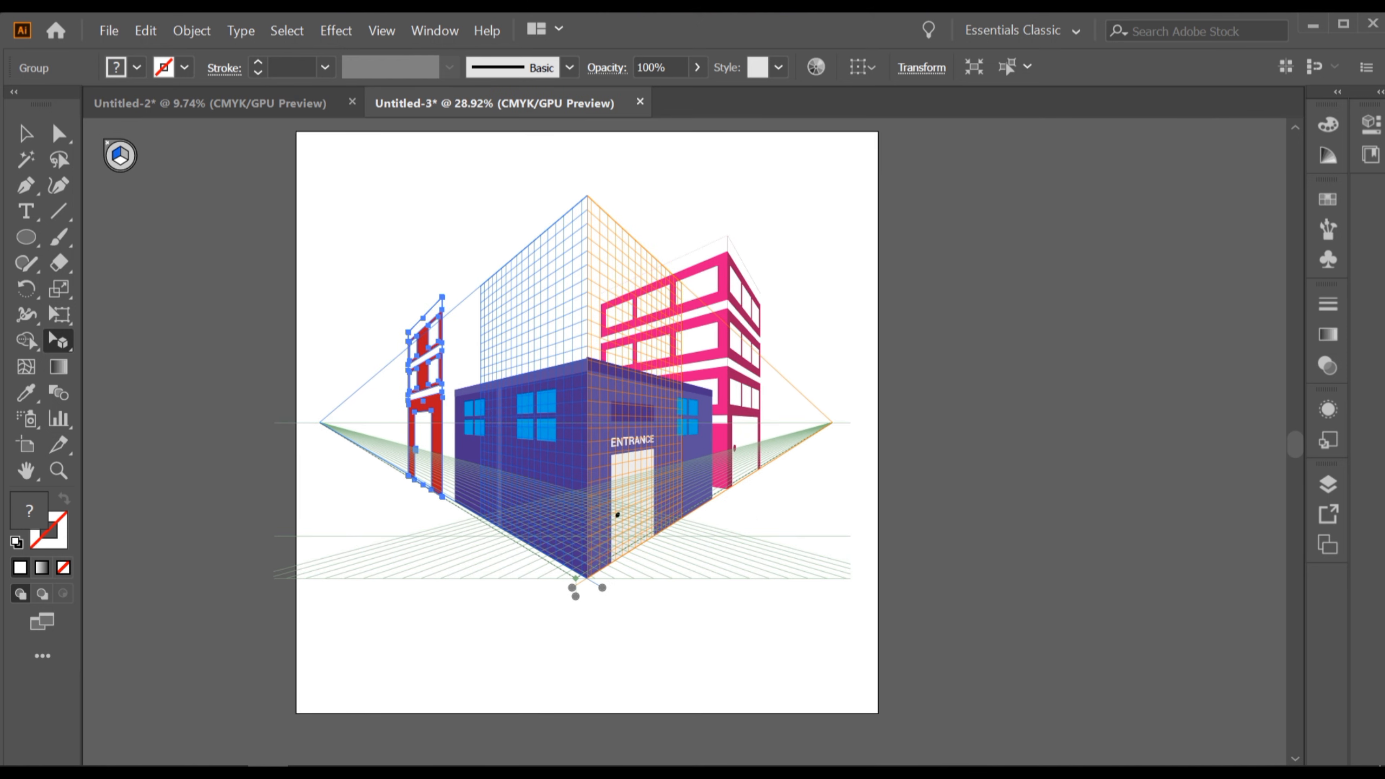
Switch to the right plane and place the second red building artwork onto it.
{"action": "left_click", "coordinate": [126, 157]}
{"action": "left_click_drag", "start_coordinate": [214, 480], "coordinate": [363, 476]}
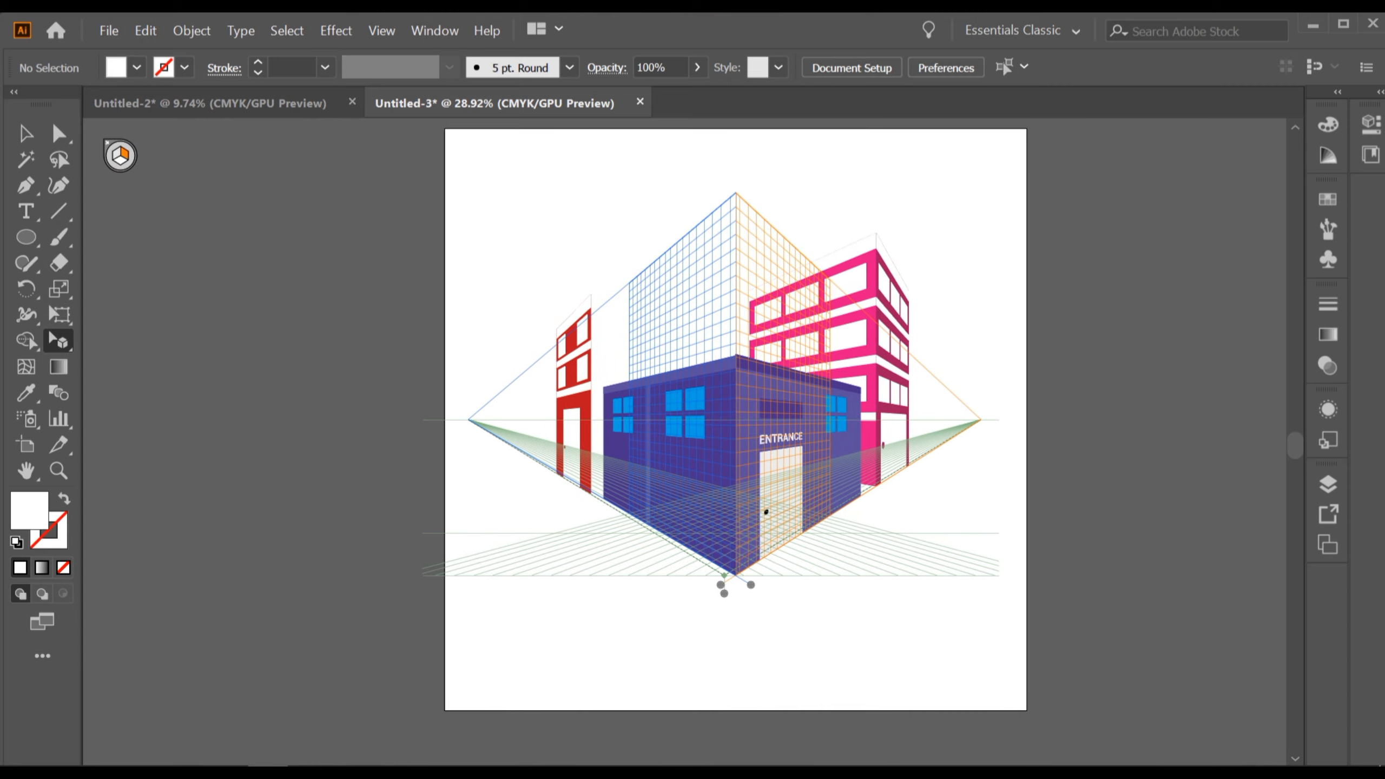
{"action": "scroll", "coordinate": [364, 475], "scroll_direction": "down", "scroll_amount": 2}
{"action": "scroll", "coordinate": [371, 475], "scroll_direction": "down", "scroll_amount": 2}
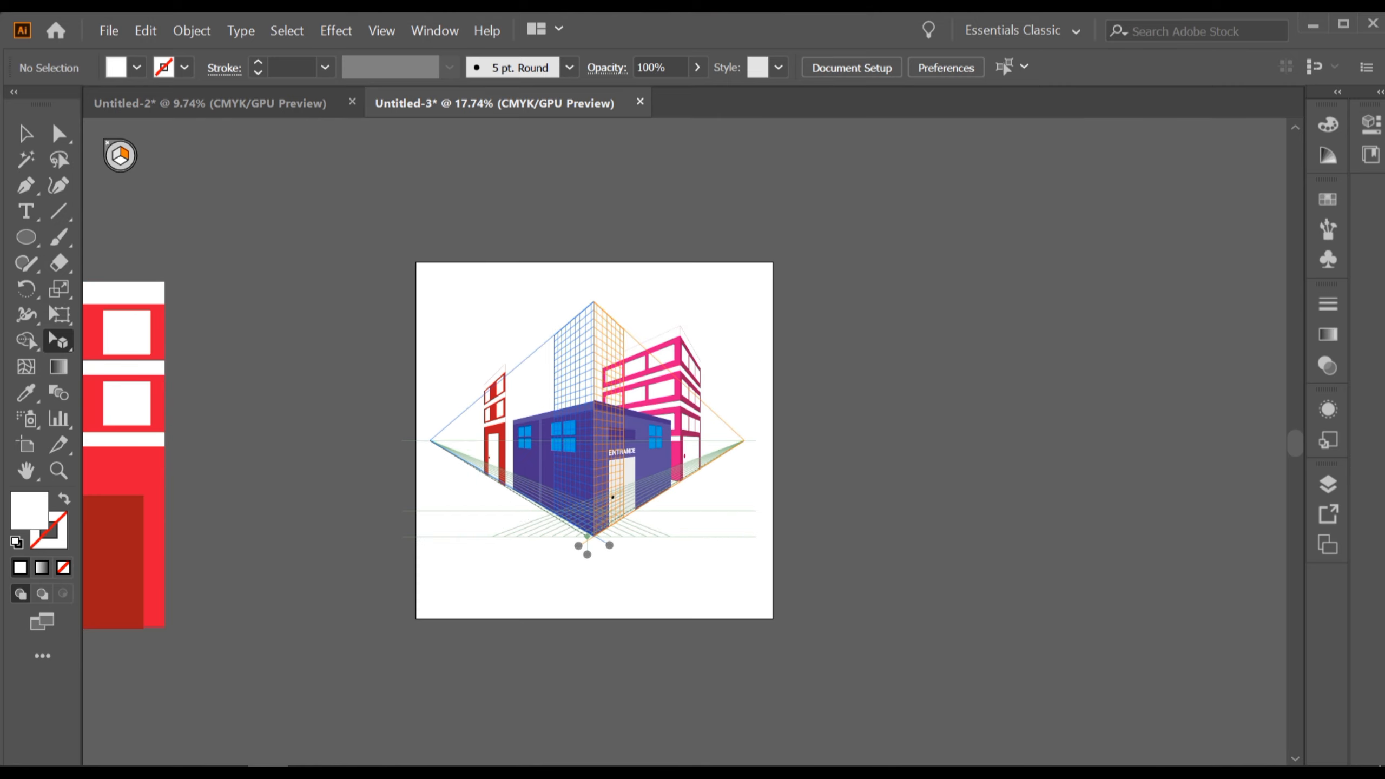
{"action": "left_click_drag", "start_coordinate": [131, 613], "coordinate": [595, 537]}
{"action": "scroll", "coordinate": [494, 451], "scroll_direction": "up", "scroll_amount": 5}
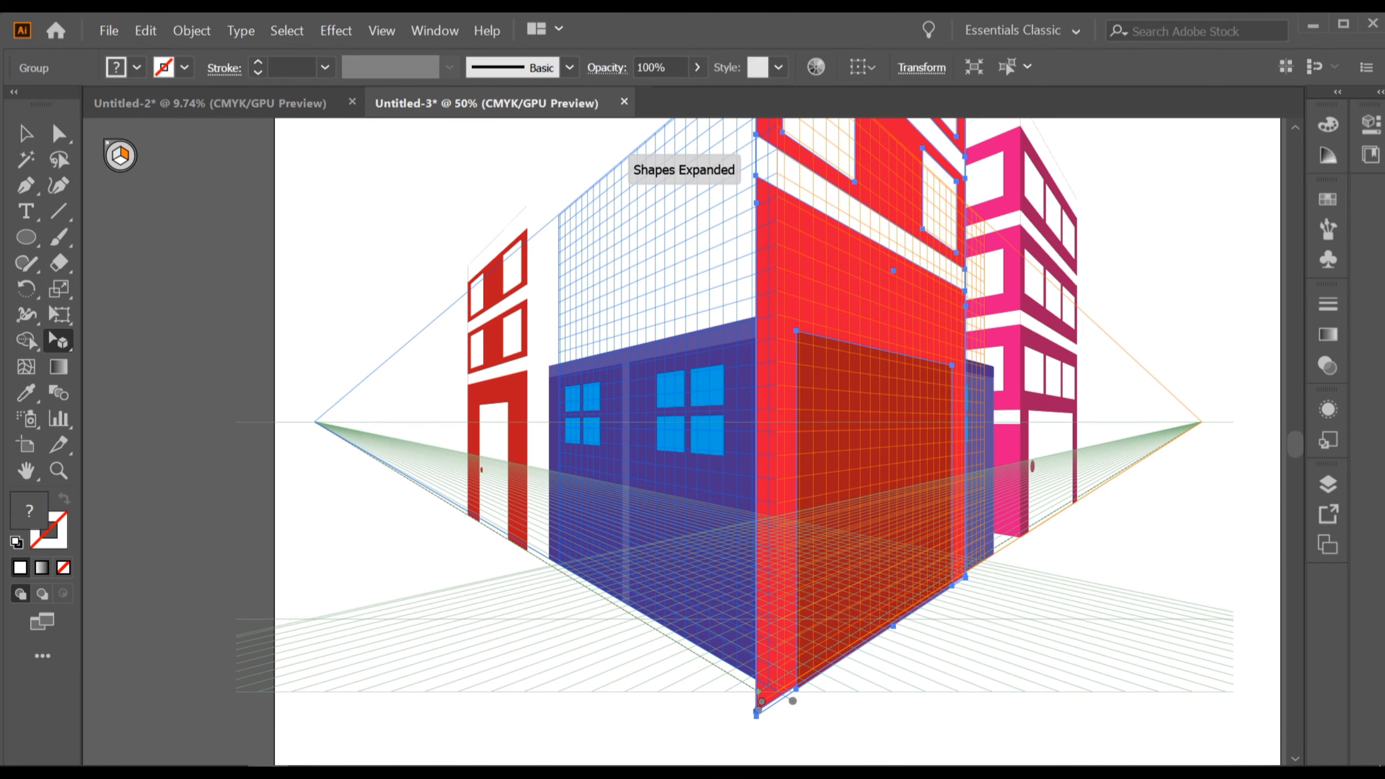
{"action": "left_click_drag", "start_coordinate": [963, 567], "coordinate": [966, 572]}
Move the second red building along the right plane, checking its base corner against the grid.
{"action": "scroll", "coordinate": [764, 579], "scroll_direction": "up", "scroll_amount": 3}
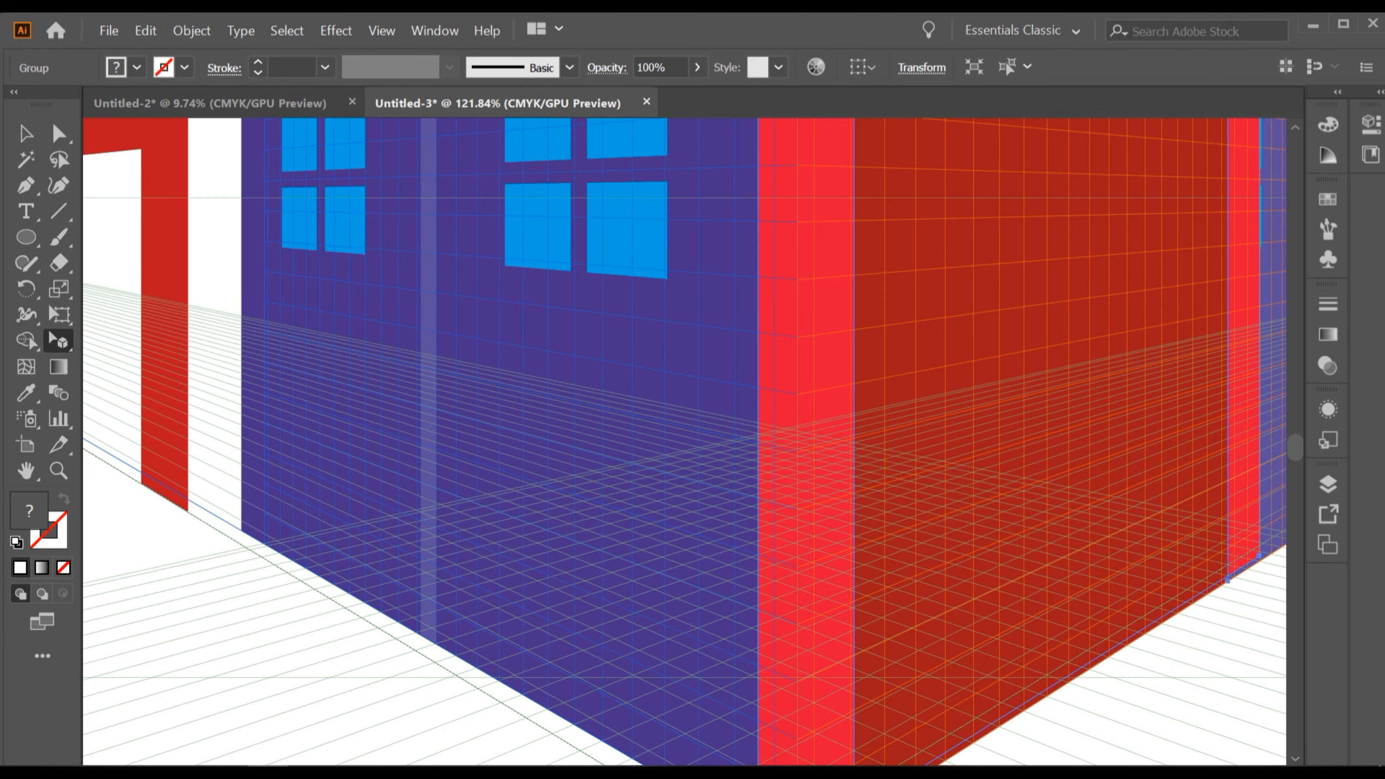
{"action": "left_click_drag", "start_coordinate": [764, 579], "coordinate": [539, 132]}
{"action": "scroll", "coordinate": [586, 463], "scroll_direction": "up", "scroll_amount": 2}
{"action": "left_click_drag", "start_coordinate": [602, 371], "coordinate": [683, 324]}
{"action": "scroll", "coordinate": [808, 385], "scroll_direction": "down", "scroll_amount": 3}
{"action": "scroll", "coordinate": [790, 335], "scroll_direction": "up", "scroll_amount": 5}
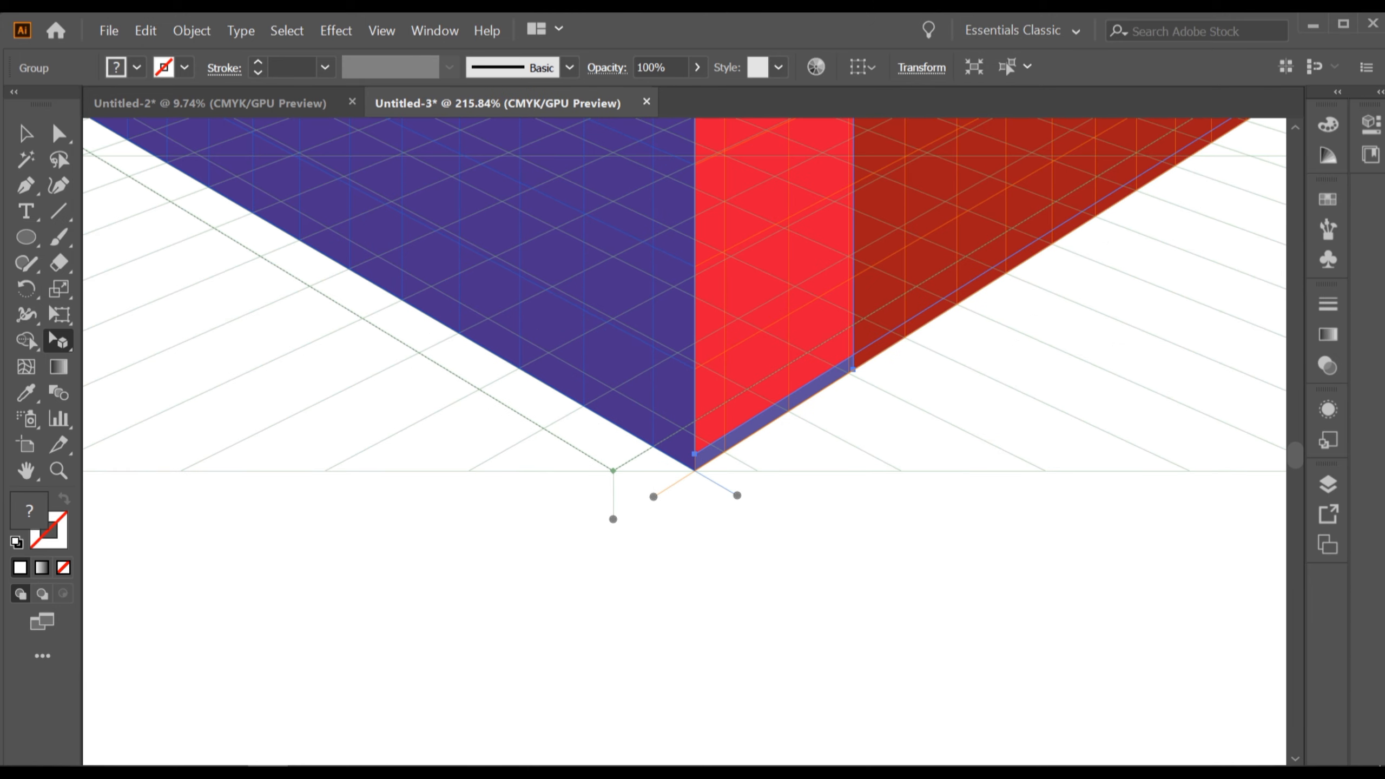
{"action": "mouse_move", "coordinate": [768, 387]}
{"action": "left_mouse_down"}
{"action": "mouse_move", "coordinate": [767, 417]}
{"action": "mouse_move", "coordinate": [768, 387]}
{"action": "left_mouse_up"}
{"action": "scroll", "coordinate": [1022, 397], "scroll_direction": "down", "scroll_amount": 5}
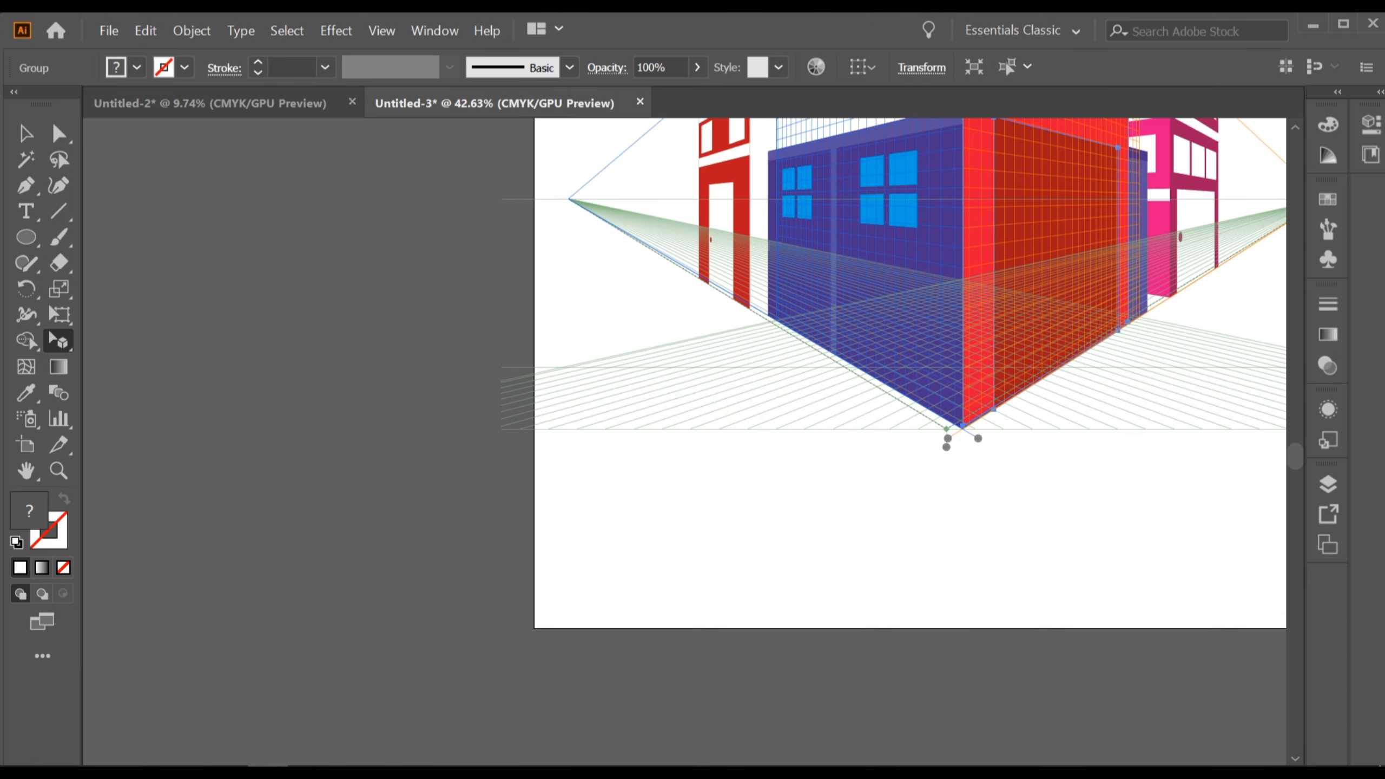
{"action": "left_click_drag", "start_coordinate": [1023, 397], "coordinate": [795, 577]}
{"action": "scroll", "coordinate": [703, 668], "scroll_direction": "down", "scroll_amount": 3}
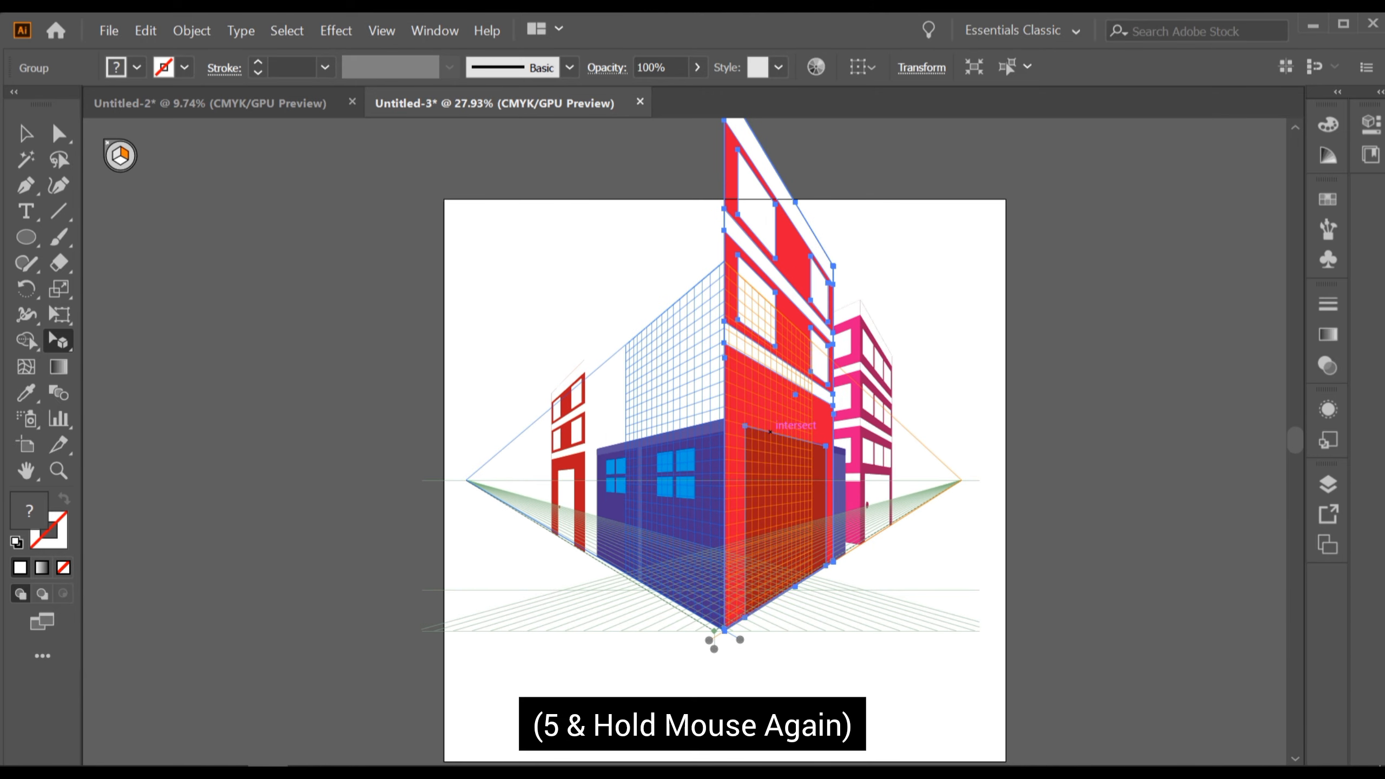
Push the second red building back perpendicular to the right plane and align its base corner with the ground.
{"action": "key", "text": "5"}
{"action": "left_click_drag", "start_coordinate": [786, 430], "coordinate": [607, 477]}
{"action": "scroll", "coordinate": [587, 492], "scroll_direction": "up", "scroll_amount": 10}
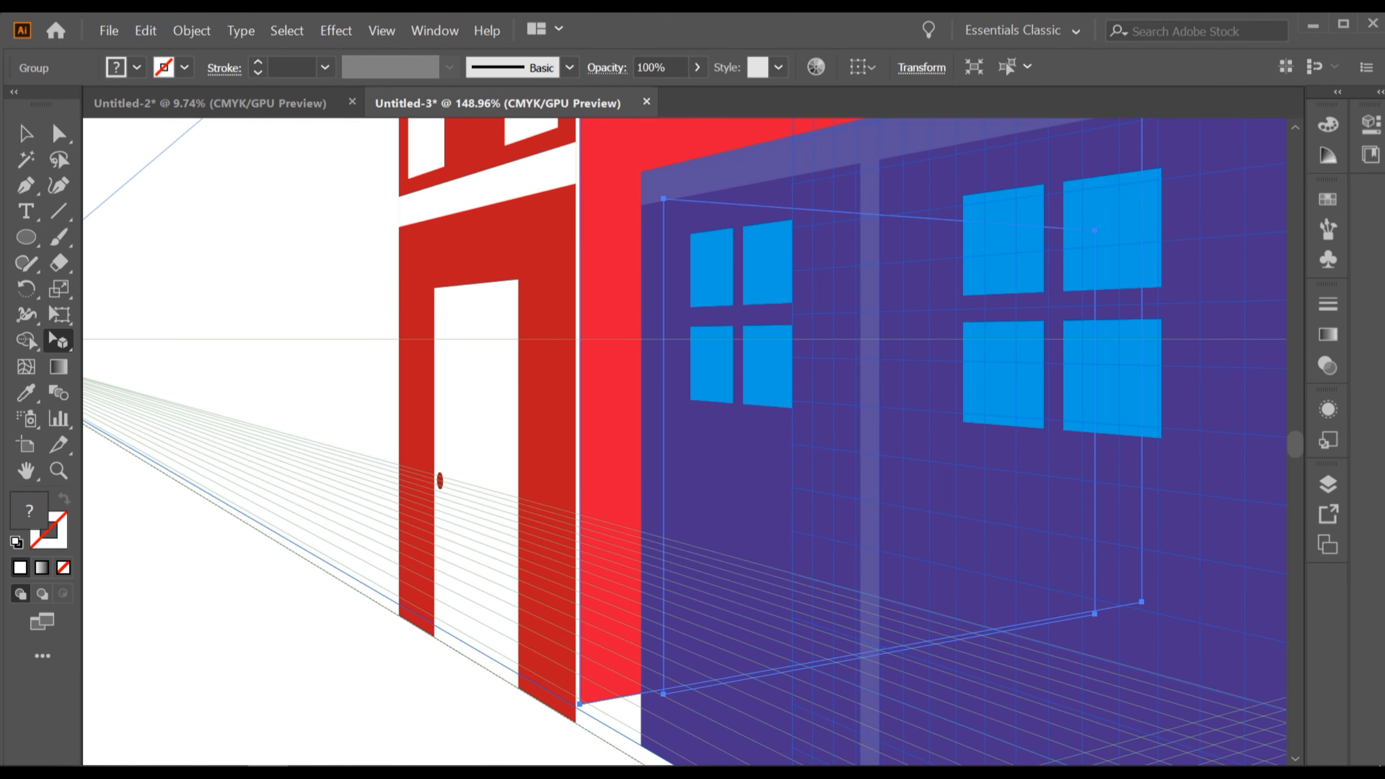
{"action": "scroll", "coordinate": [638, 502], "scroll_direction": "up", "scroll_amount": 5}
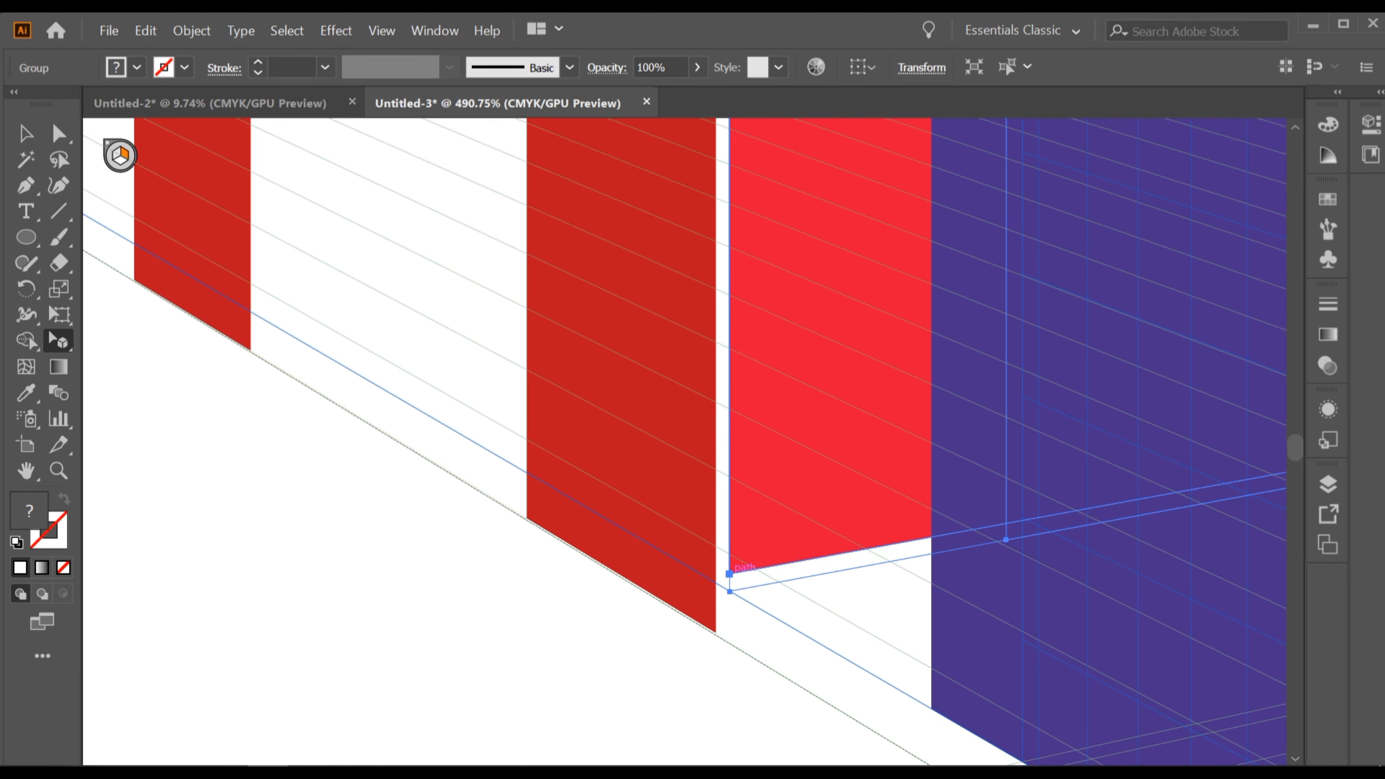
{"action": "left_click_drag", "start_coordinate": [729, 574], "coordinate": [716, 606]}
{"action": "scroll", "coordinate": [684, 442], "scroll_direction": "down", "scroll_amount": 7}
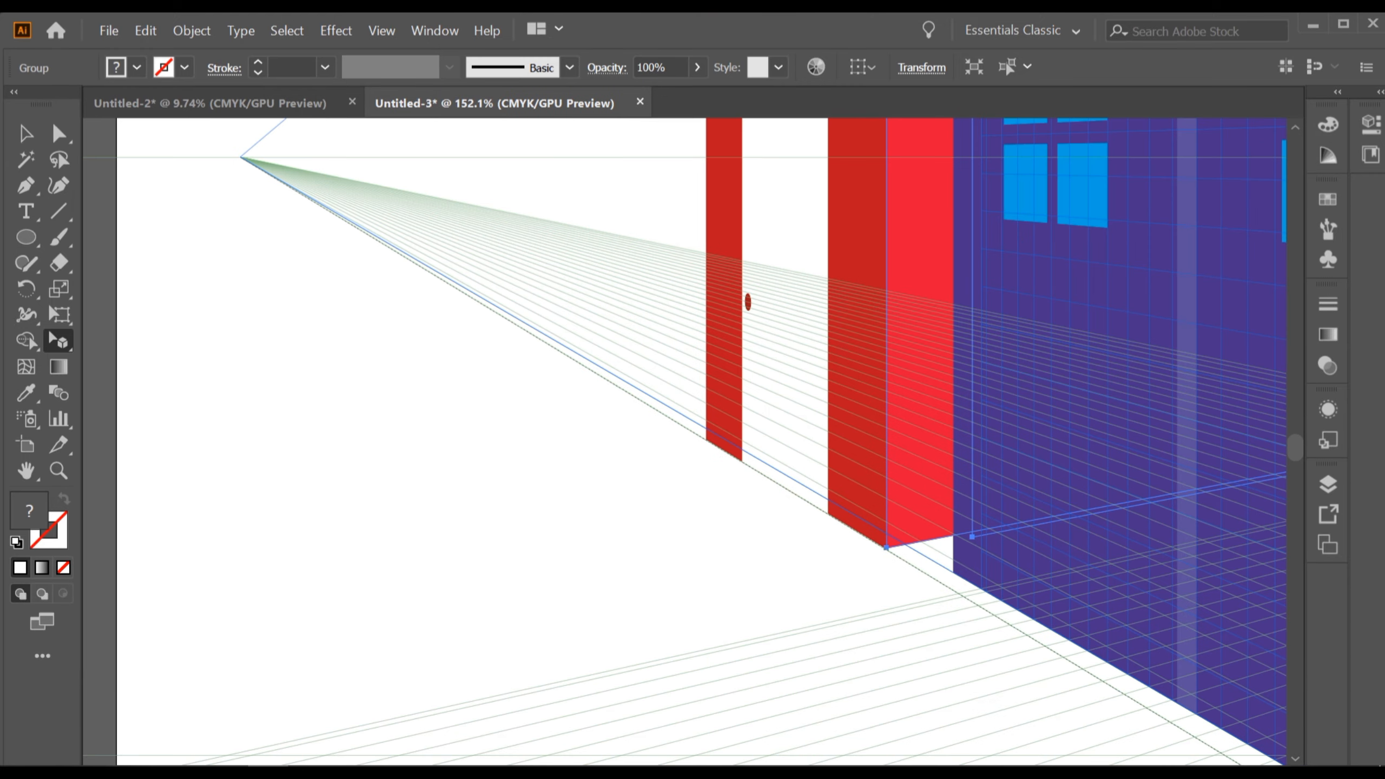
{"action": "scroll", "coordinate": [775, 442], "scroll_direction": "up", "scroll_amount": 10}
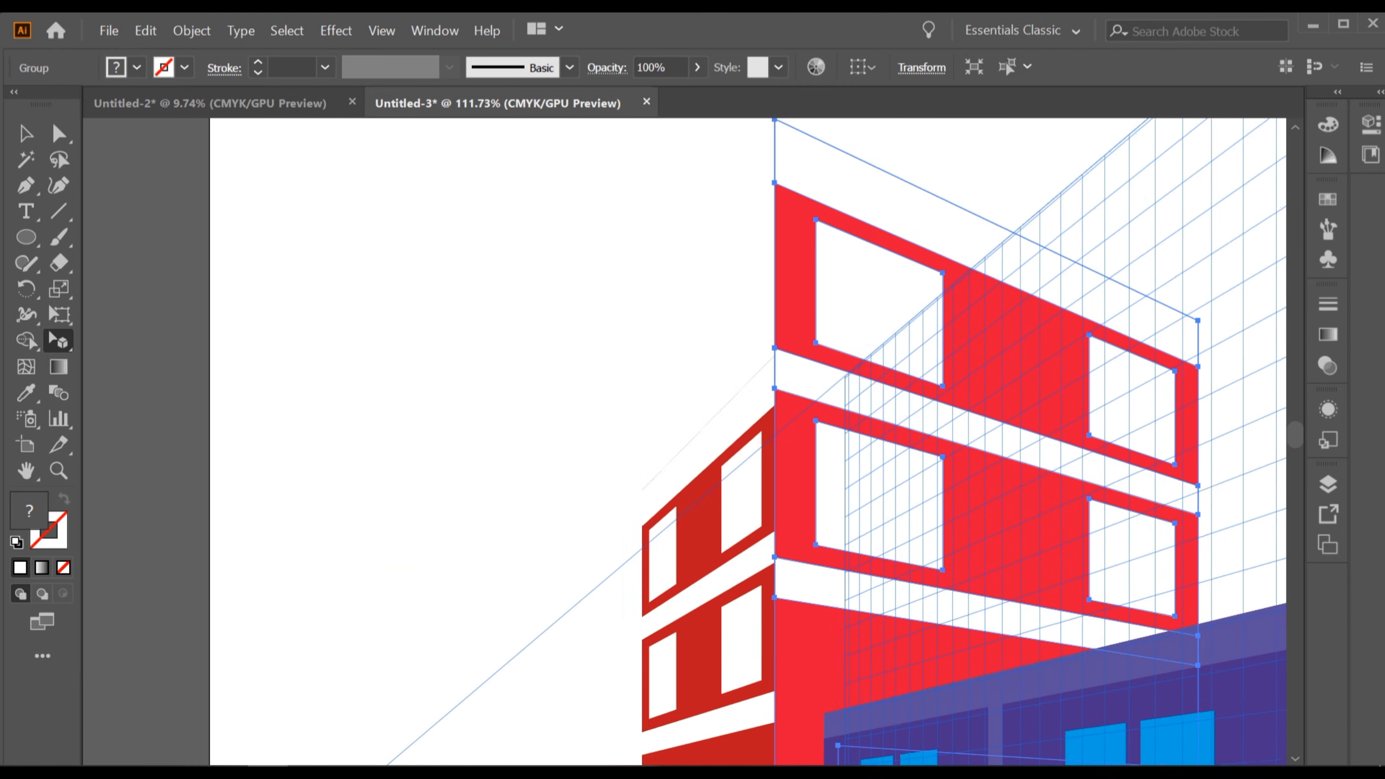
Lower the second red building's top edge and fine-tune its top corner.
{"action": "scroll", "coordinate": [774, 328], "scroll_direction": "up", "scroll_amount": 2}
{"action": "scroll", "coordinate": [774, 327], "scroll_direction": "up", "scroll_amount": 3}
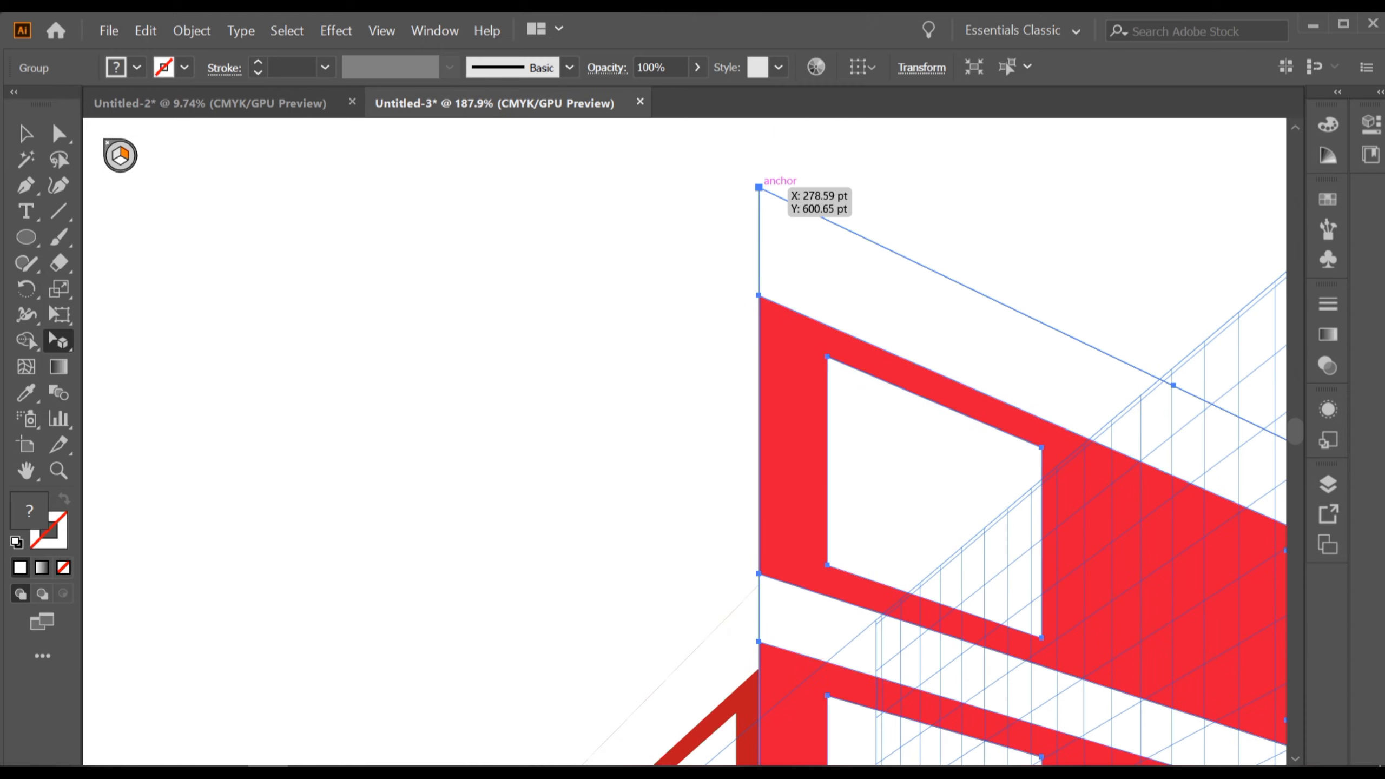
{"action": "left_click_drag", "start_coordinate": [759, 188], "coordinate": [759, 561]}
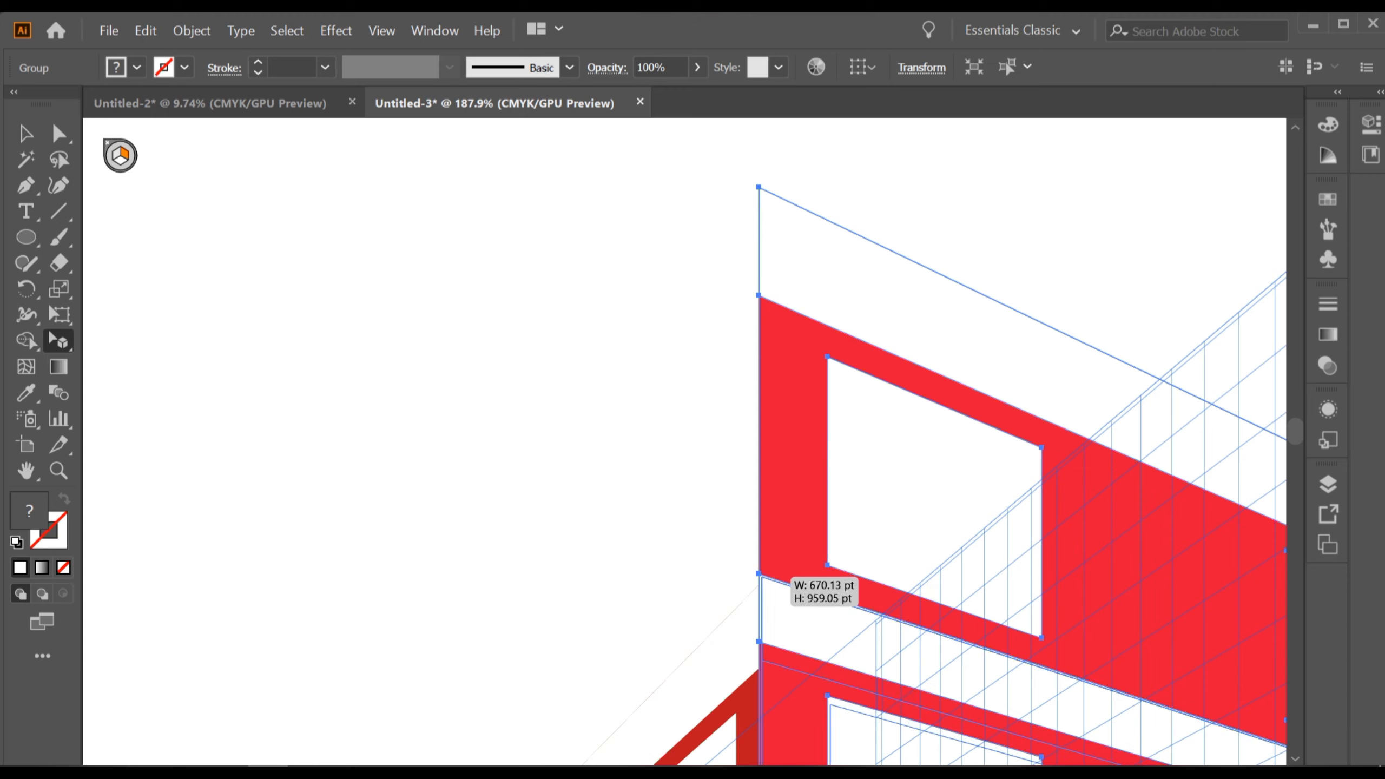
{"action": "left_click_drag", "start_coordinate": [758, 574], "coordinate": [759, 576]}
{"action": "scroll", "coordinate": [771, 608], "scroll_direction": "up", "scroll_amount": 5}
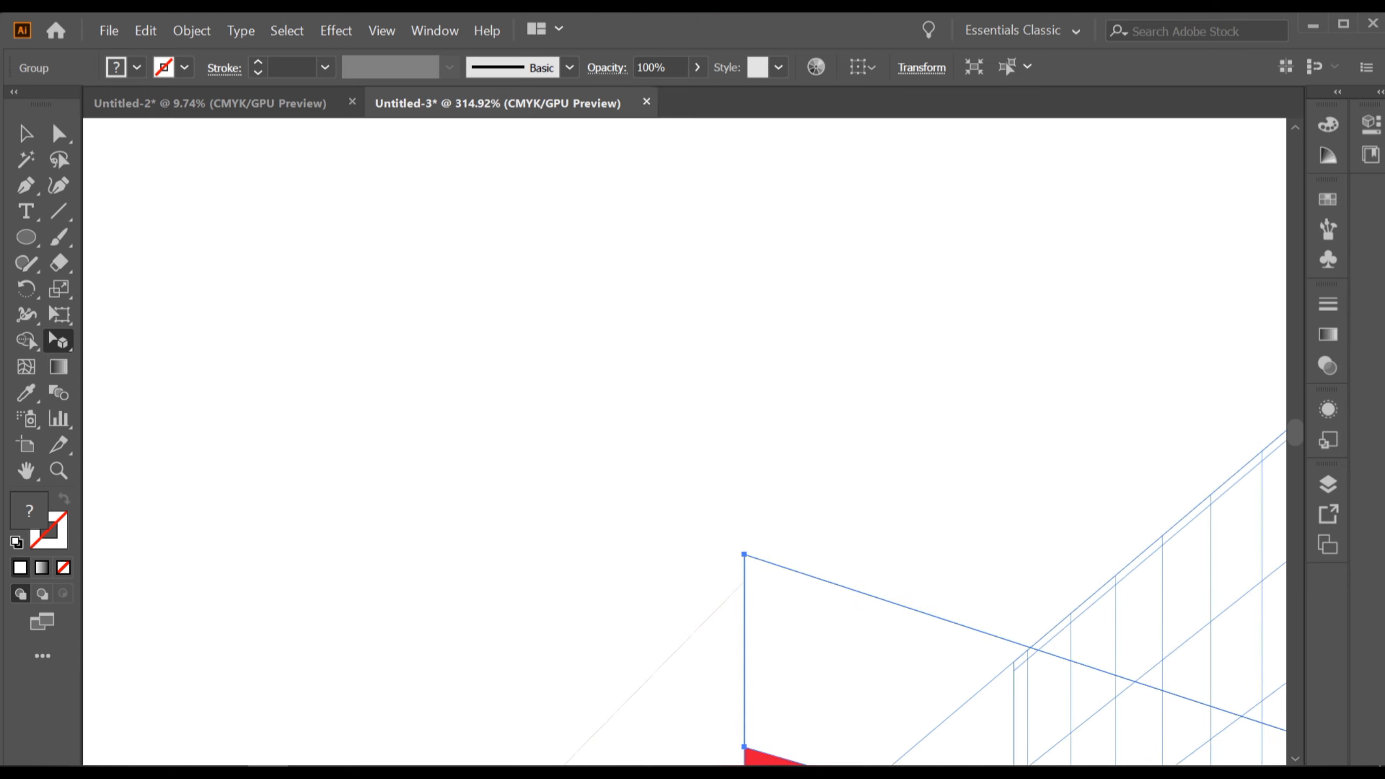
{"action": "left_click_drag", "start_coordinate": [741, 525], "coordinate": [742, 577]}
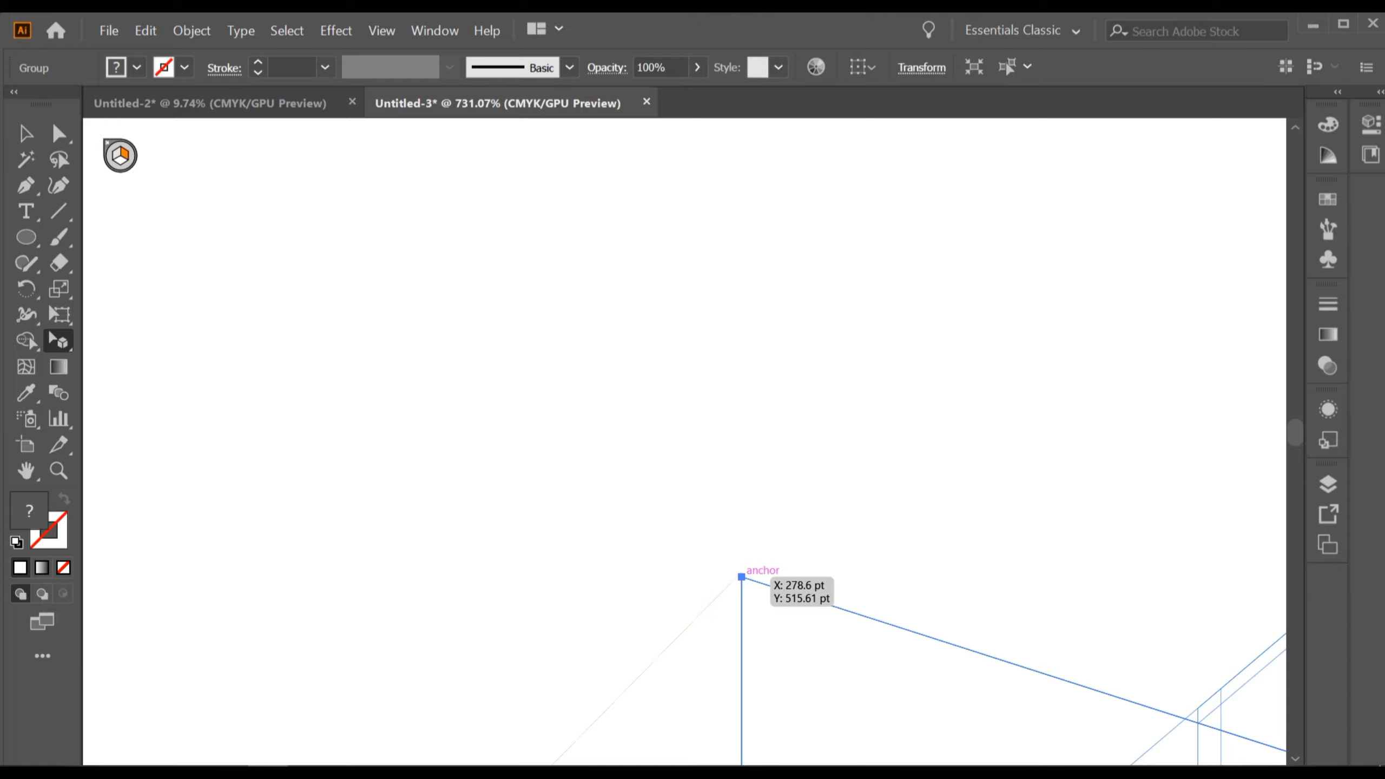
{"action": "mouse_move", "coordinate": [742, 578]}
{"action": "left_mouse_down"}
{"action": "mouse_move", "coordinate": [742, 527]}
{"action": "mouse_move", "coordinate": [742, 573]}
{"action": "left_mouse_up"}
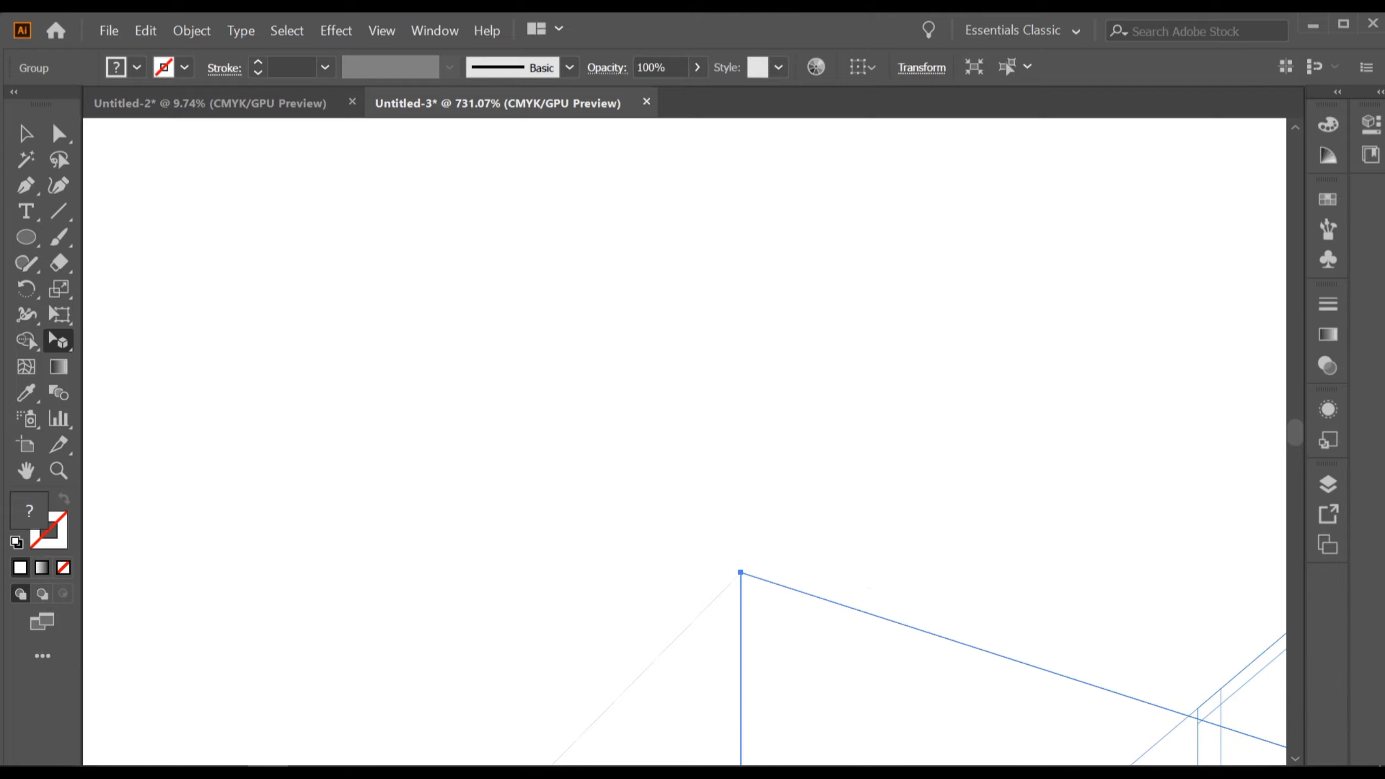
{"action": "scroll", "coordinate": [927, 558], "scroll_direction": "down", "scroll_amount": 9}
{"action": "scroll", "coordinate": [936, 537], "scroll_direction": "down", "scroll_amount": 1}
Move the second red building behind the entrance building on the right plane and hide the perspective grid.
{"action": "left_click_drag", "start_coordinate": [1154, 666], "coordinate": [839, 539]}
{"action": "scroll", "coordinate": [840, 539], "scroll_direction": "down", "scroll_amount": 2}
{"action": "left_click_drag", "start_coordinate": [845, 589], "coordinate": [715, 502]}
{"action": "scroll", "coordinate": [715, 505], "scroll_direction": "up", "scroll_amount": 1}
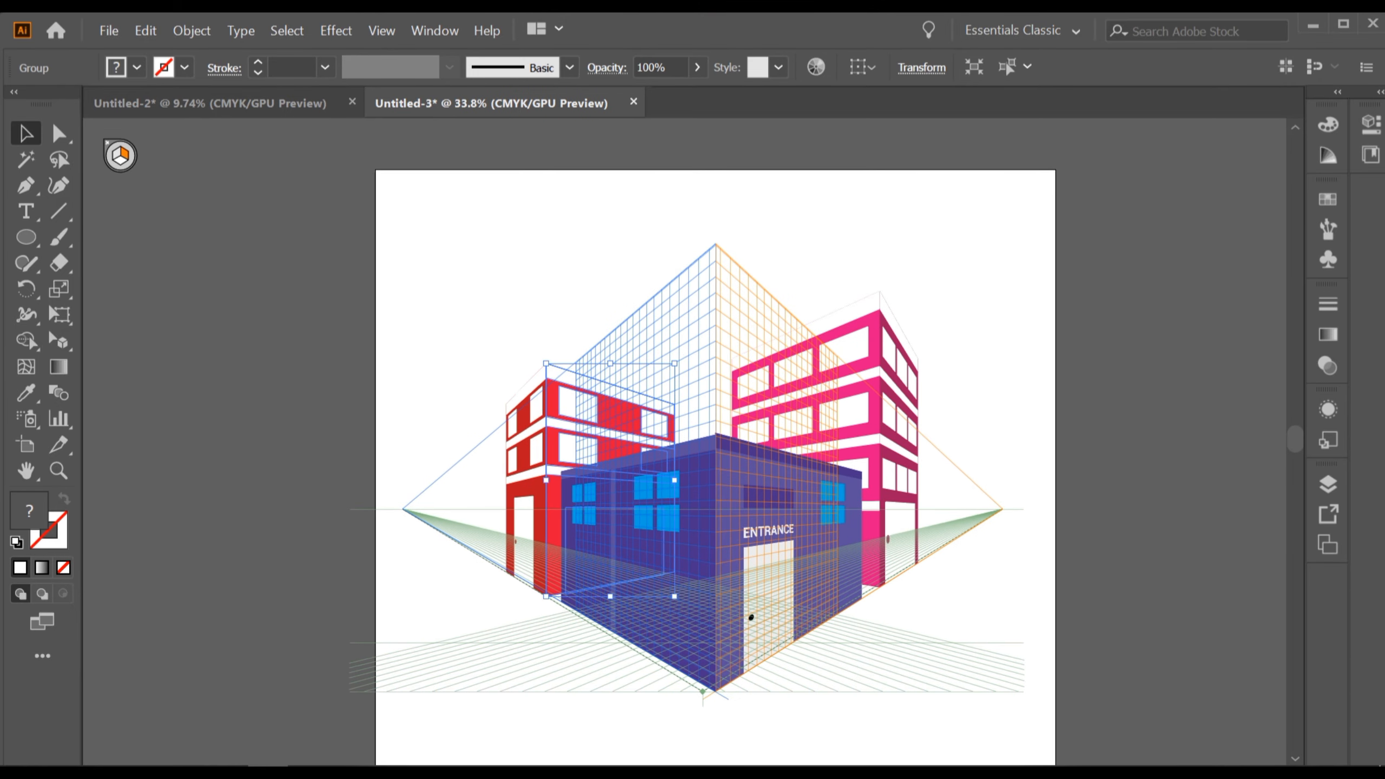
{"action": "key", "text": "ctrl+shift+i"}
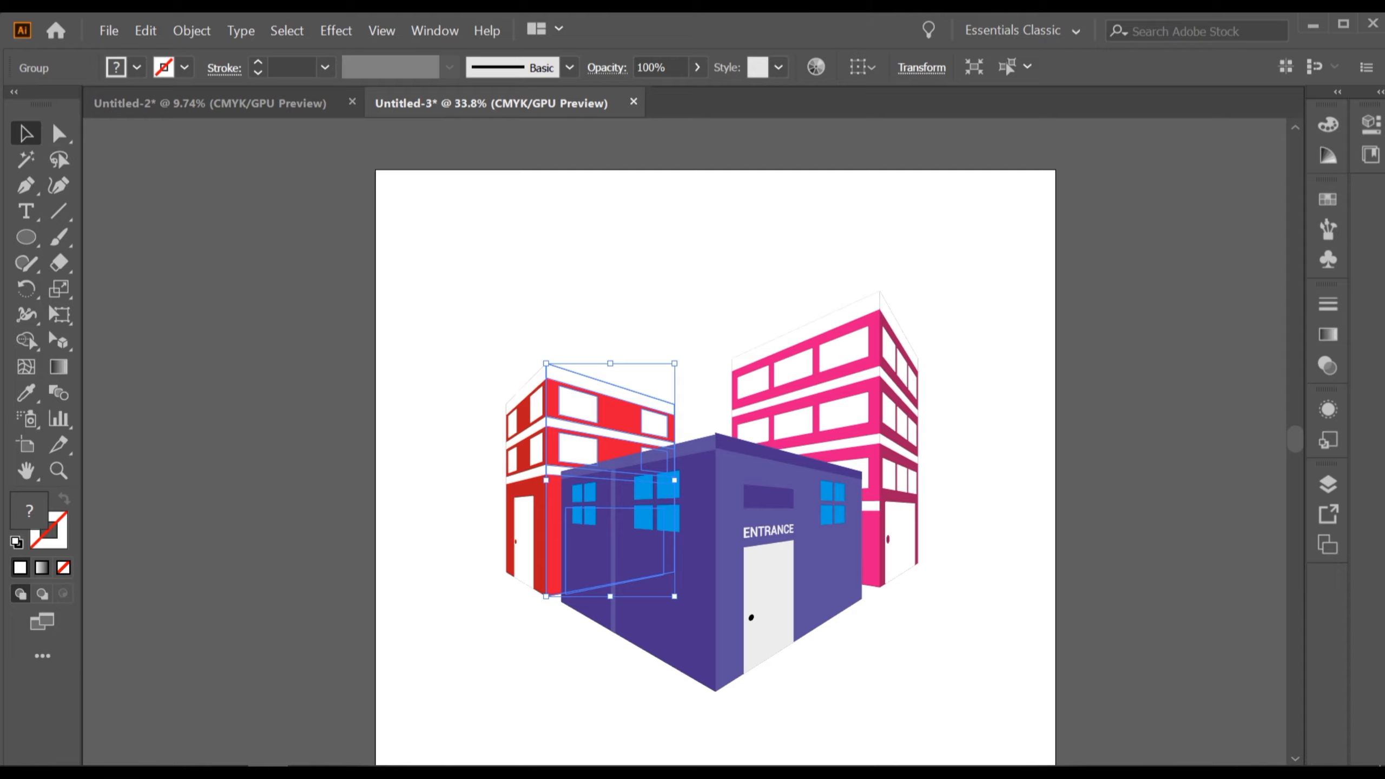
Deselect everything and show the perspective grid again.
{"action": "key", "text": "ctrl+shift+a"}
{"action": "scroll", "coordinate": [740, 450], "scroll_direction": "up", "scroll_amount": 1}
{"action": "left_click_drag", "start_coordinate": [922, 556], "coordinate": [714, 489]}
{"action": "scroll", "coordinate": [1026, 526], "scroll_direction": "down", "scroll_amount": 2}
{"action": "scroll", "coordinate": [938, 532], "scroll_direction": "up", "scroll_amount": 1}
{"action": "scroll", "coordinate": [933, 512], "scroll_direction": "down", "scroll_amount": 1}
{"action": "scroll", "coordinate": [1015, 512], "scroll_direction": "down", "scroll_amount": 2}
{"action": "scroll", "coordinate": [1014, 512], "scroll_direction": "up", "scroll_amount": 2}
{"action": "key", "text": "ctrl+shift+i"}
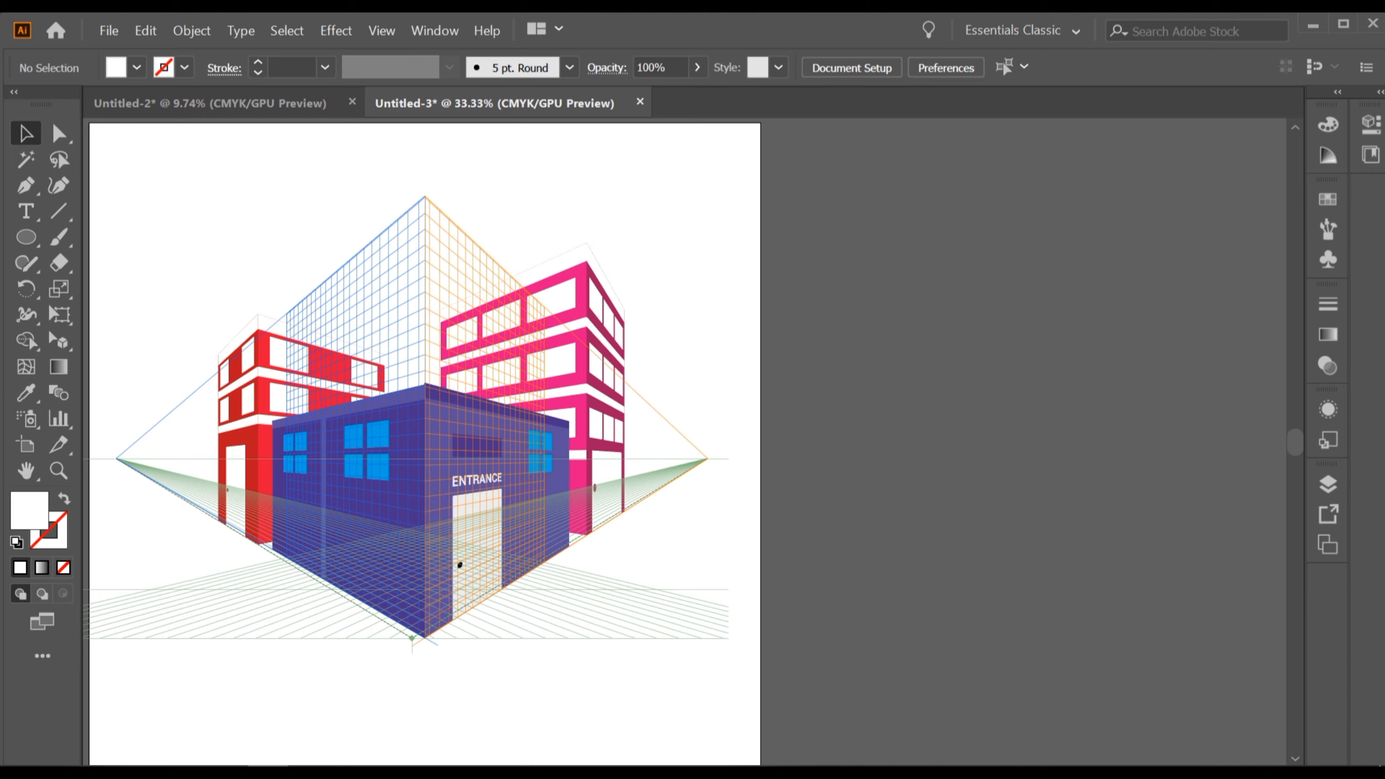
With the Rectangle tool on the horizontal ground plane, draw a strip along the right side of the entrance building.
{"action": "scroll", "coordinate": [396, 632], "scroll_direction": "up", "scroll_amount": 2}
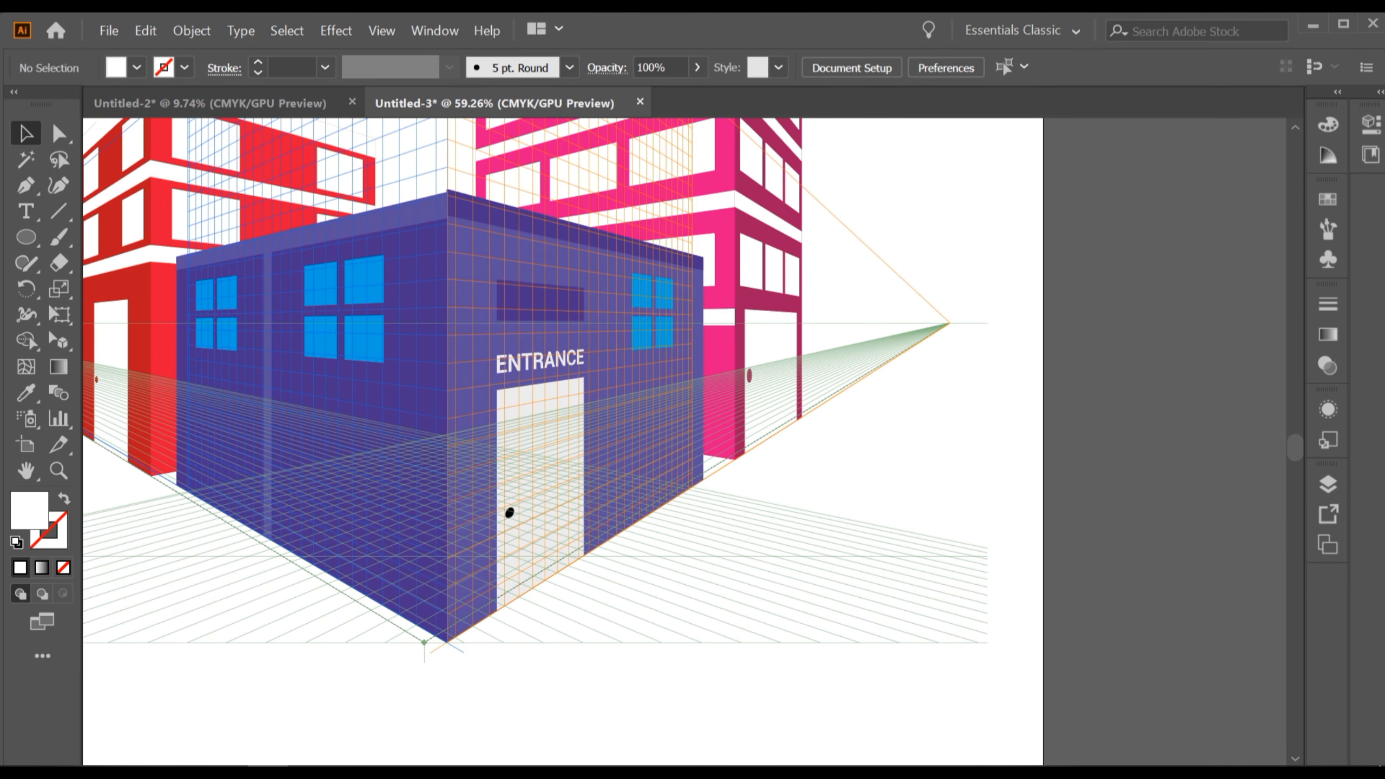
{"action": "left_click_drag", "start_coordinate": [25, 237], "coordinate": [109, 235]}
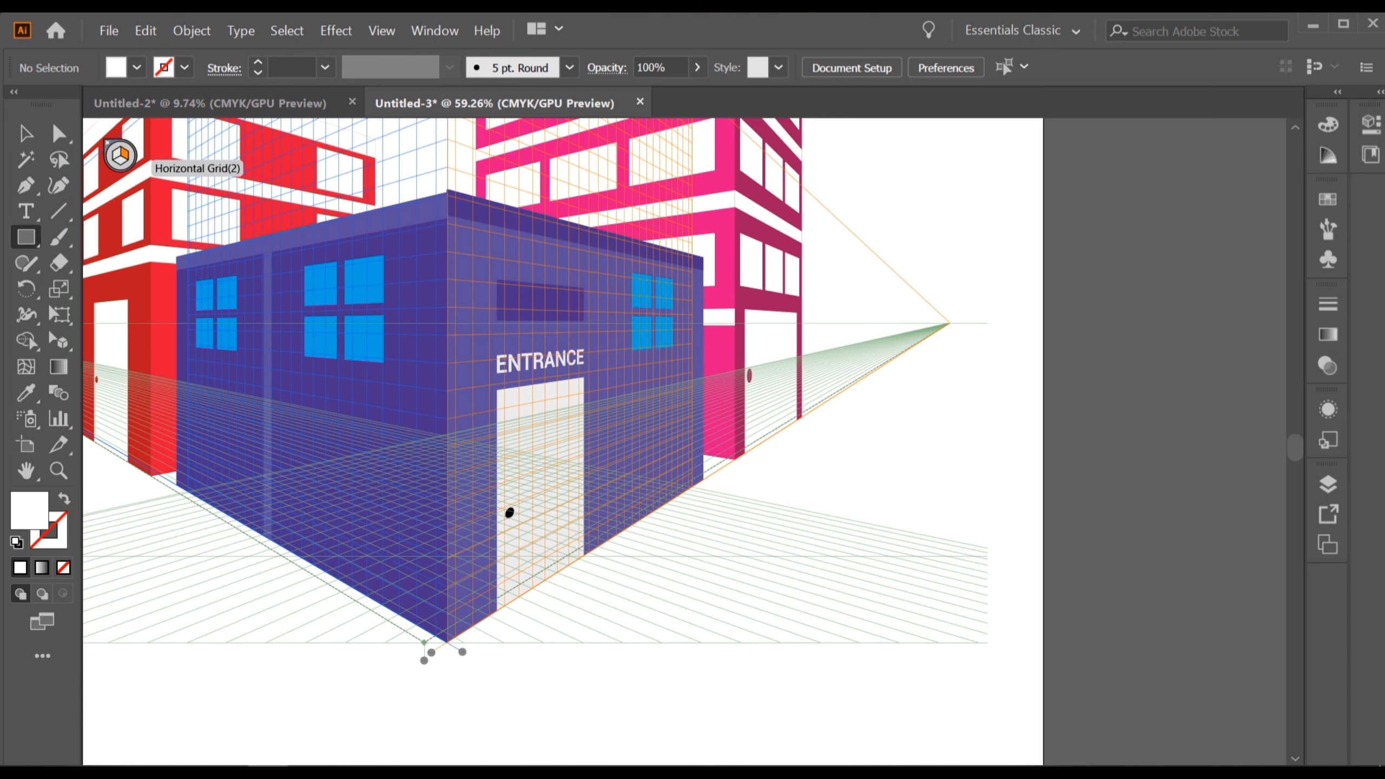
{"action": "scroll", "coordinate": [664, 405], "scroll_direction": "down", "scroll_amount": 1}
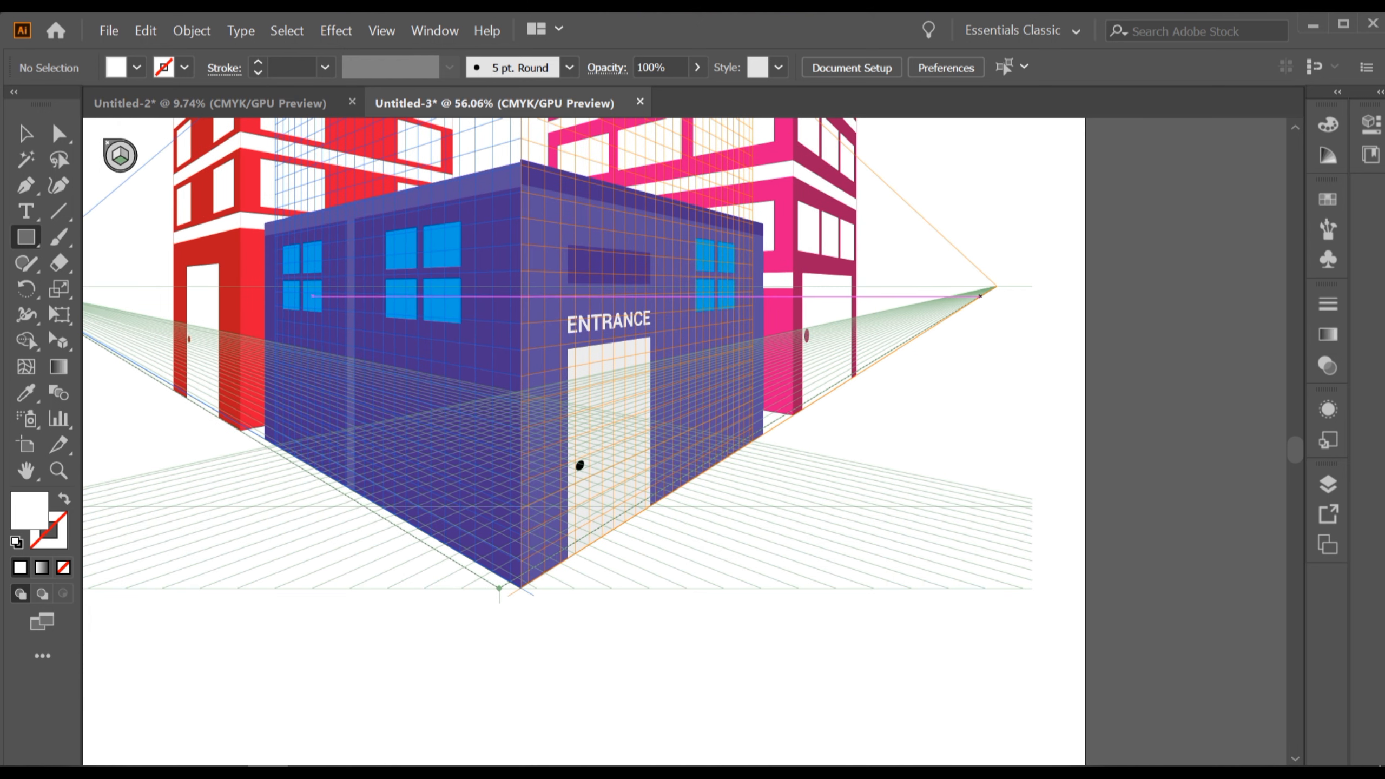
{"action": "left_click_drag", "start_coordinate": [967, 310], "coordinate": [459, 547]}
{"action": "scroll", "coordinate": [548, 597], "scroll_direction": "up", "scroll_amount": 5}
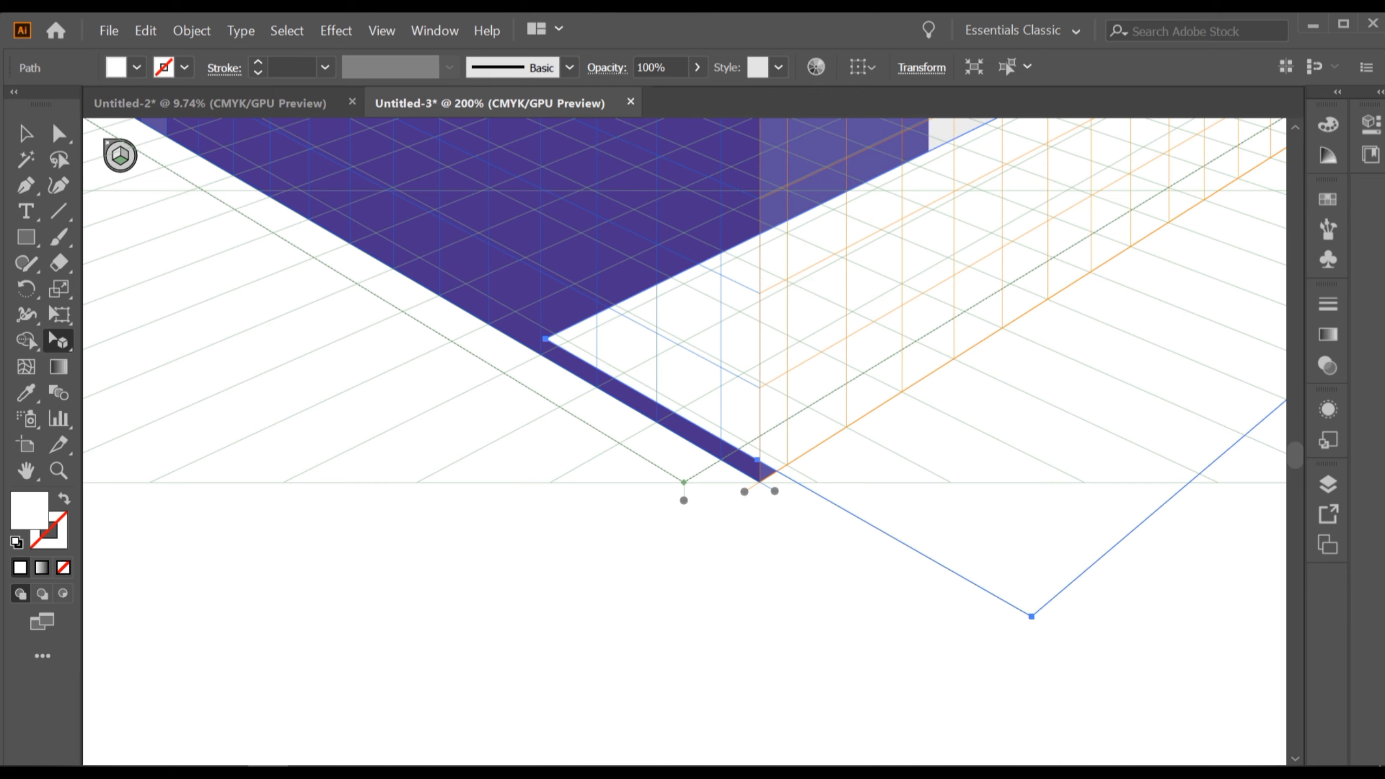
Snap the strip's near corner to the building's base corner and stretch its far end toward the right vanishing point.
{"action": "left_click_drag", "start_coordinate": [757, 460], "coordinate": [761, 464]}
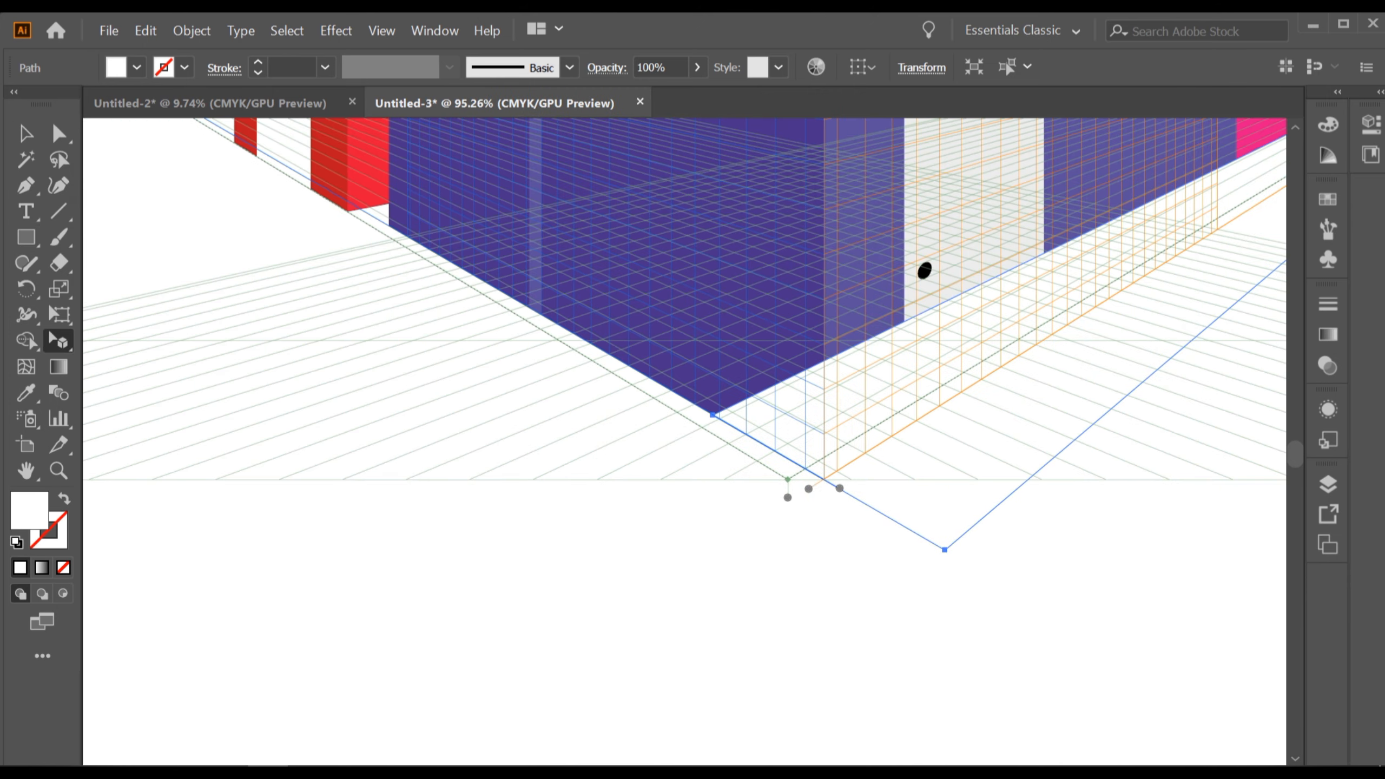
{"action": "scroll", "coordinate": [685, 442], "scroll_direction": "down", "scroll_amount": 3}
{"action": "scroll", "coordinate": [685, 442], "scroll_direction": "up", "scroll_amount": 4}
{"action": "scroll", "coordinate": [804, 546], "scroll_direction": "down", "scroll_amount": 2}
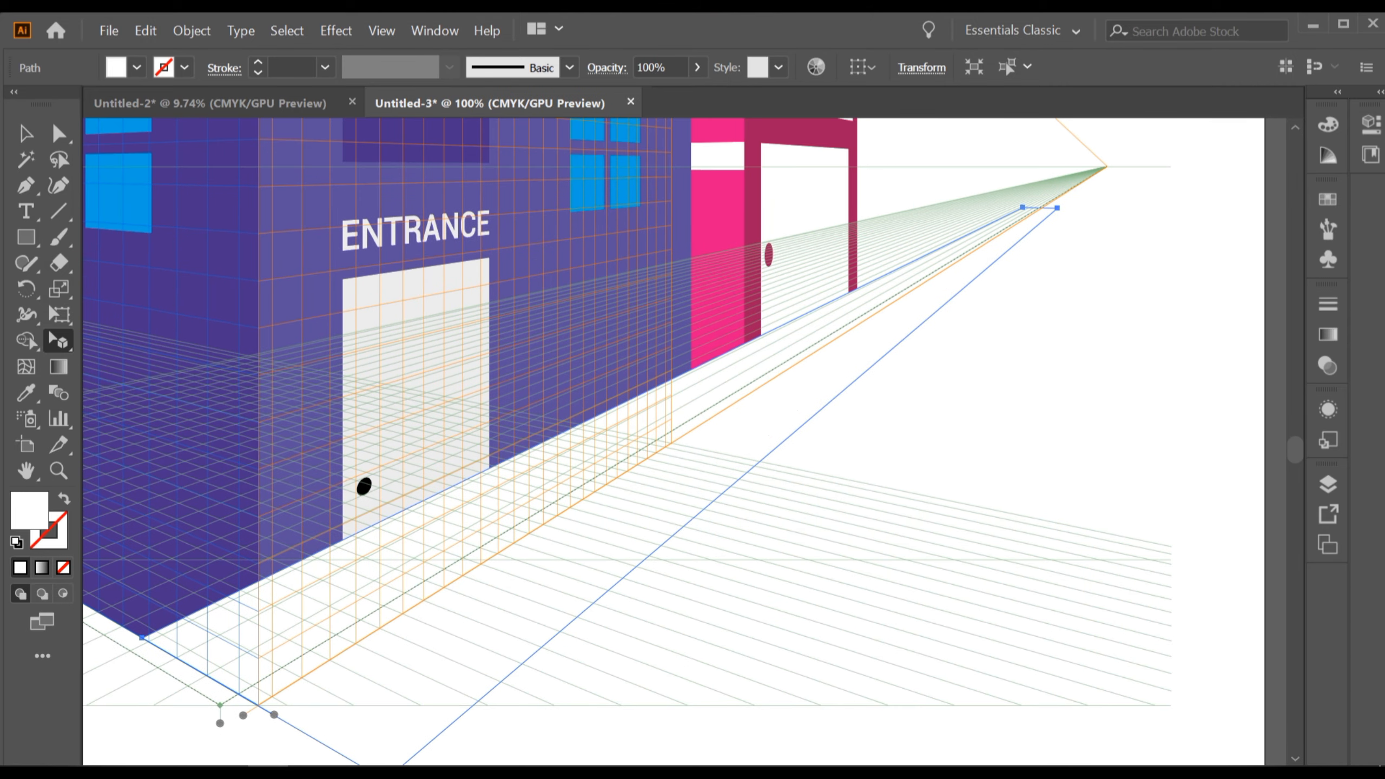
{"action": "scroll", "coordinate": [990, 267], "scroll_direction": "up", "scroll_amount": 3}
{"action": "scroll", "coordinate": [988, 245], "scroll_direction": "up", "scroll_amount": 5}
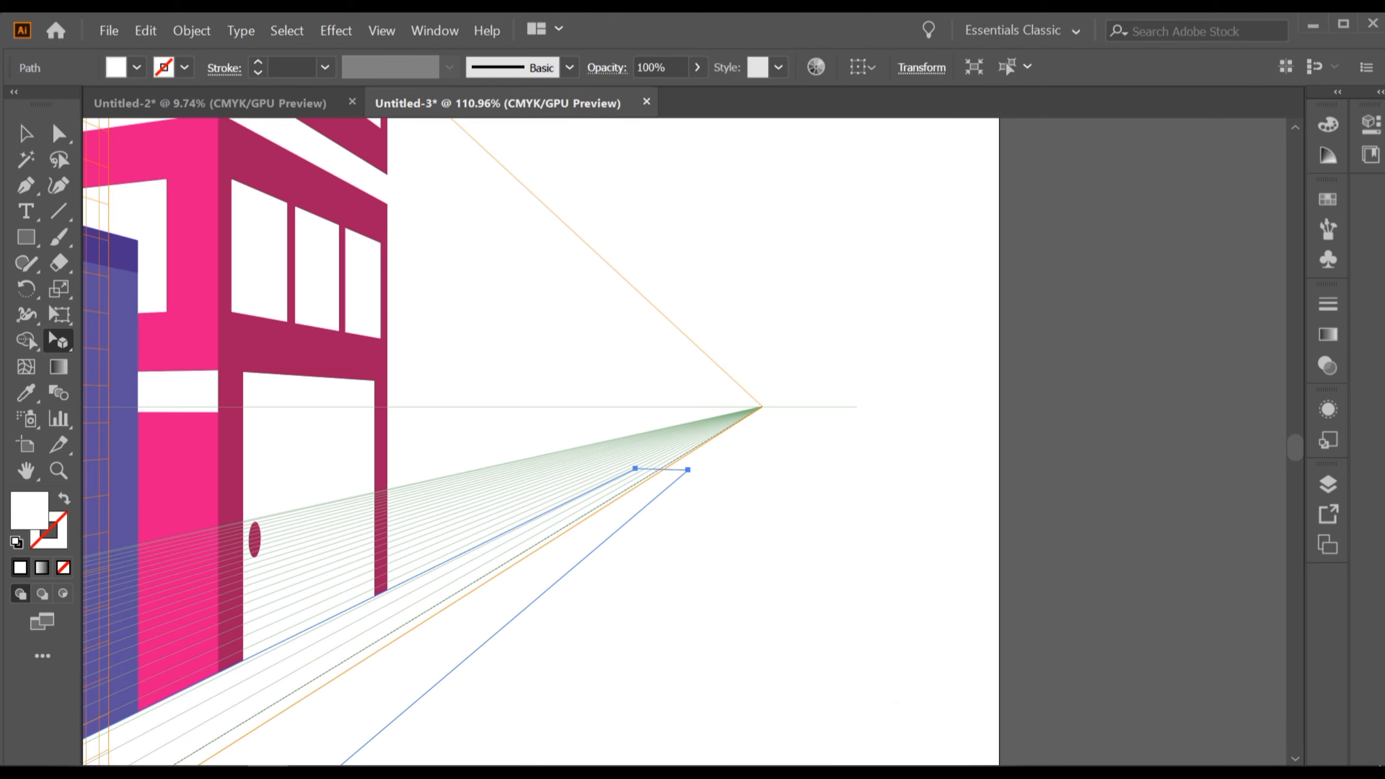
{"action": "left_click_drag", "start_coordinate": [496, 580], "coordinate": [652, 476]}
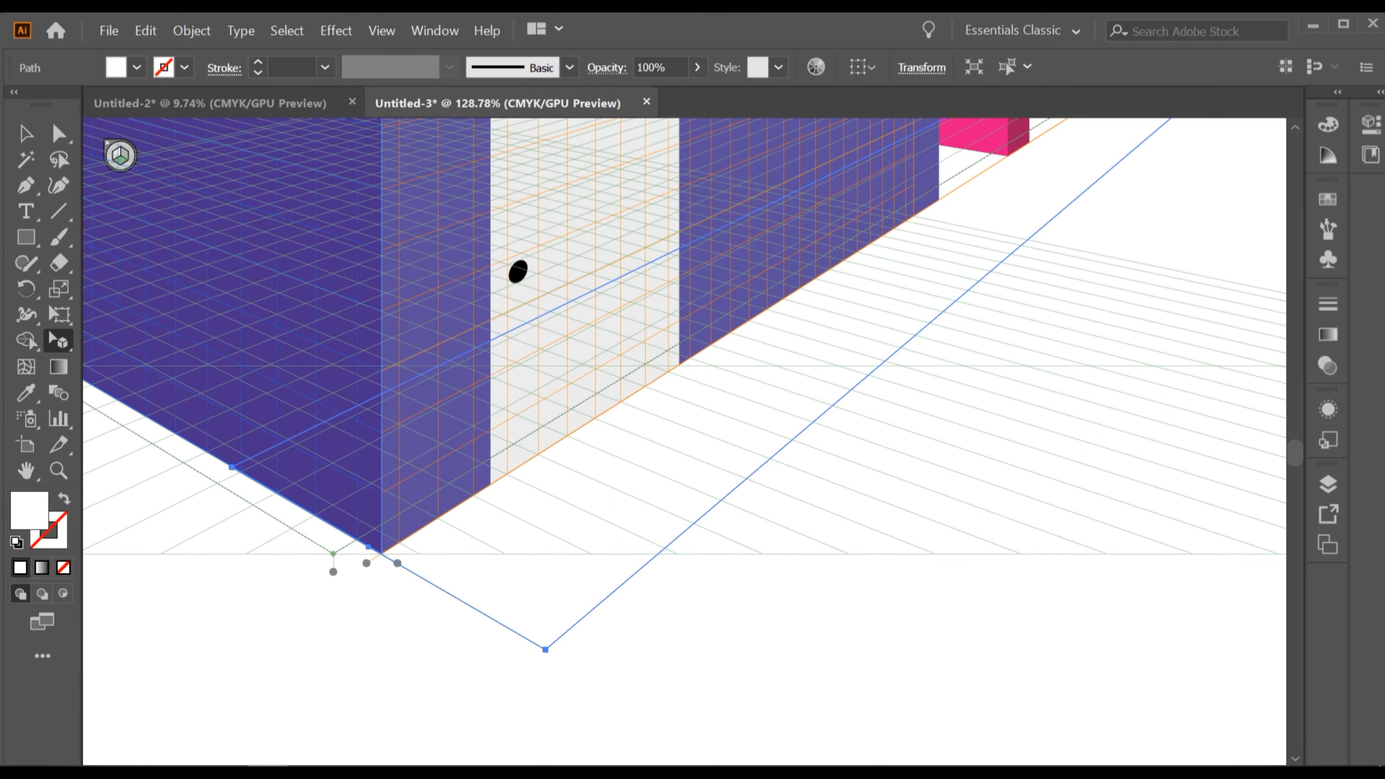
Fill the ground strip with orange and deselect it.
{"action": "left_click", "coordinate": [137, 67]}
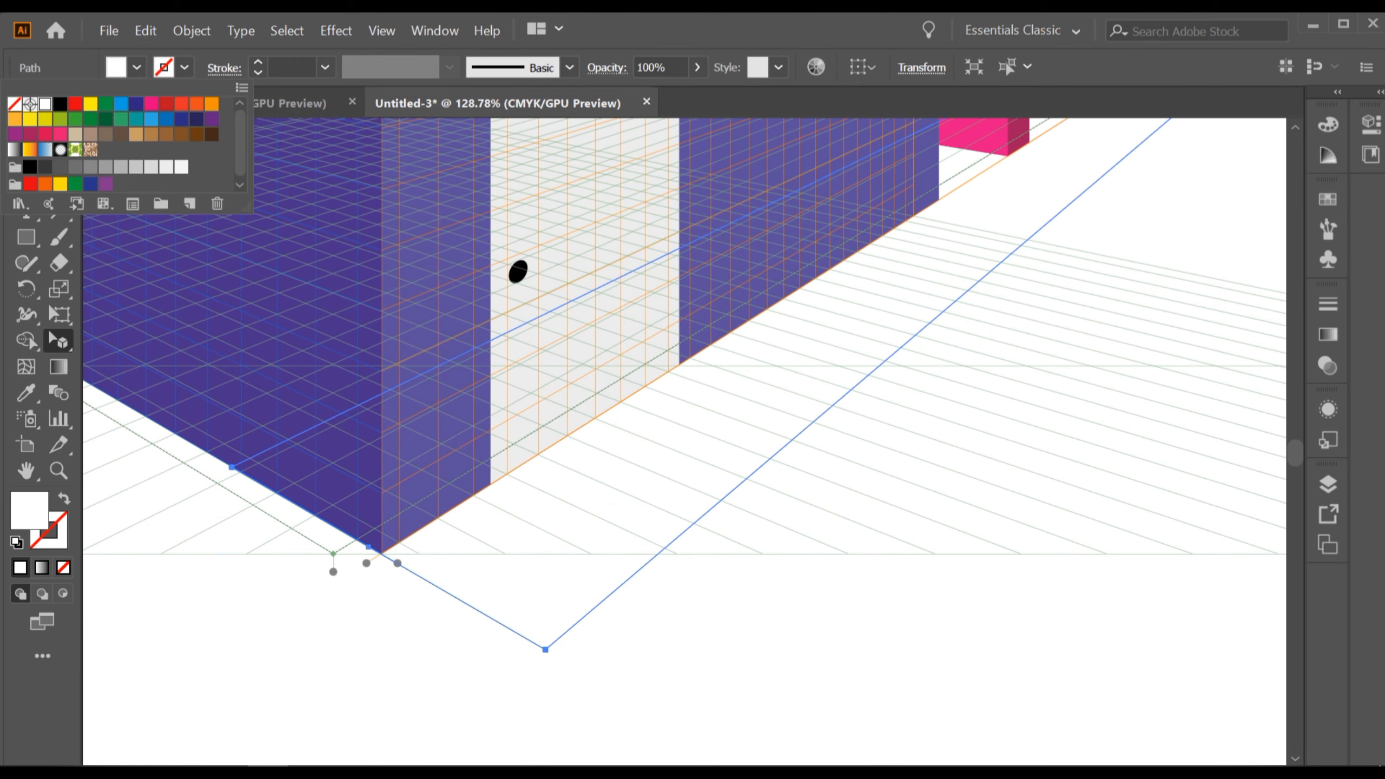
{"action": "left_click", "coordinate": [197, 104]}
{"action": "left_click", "coordinate": [211, 103]}
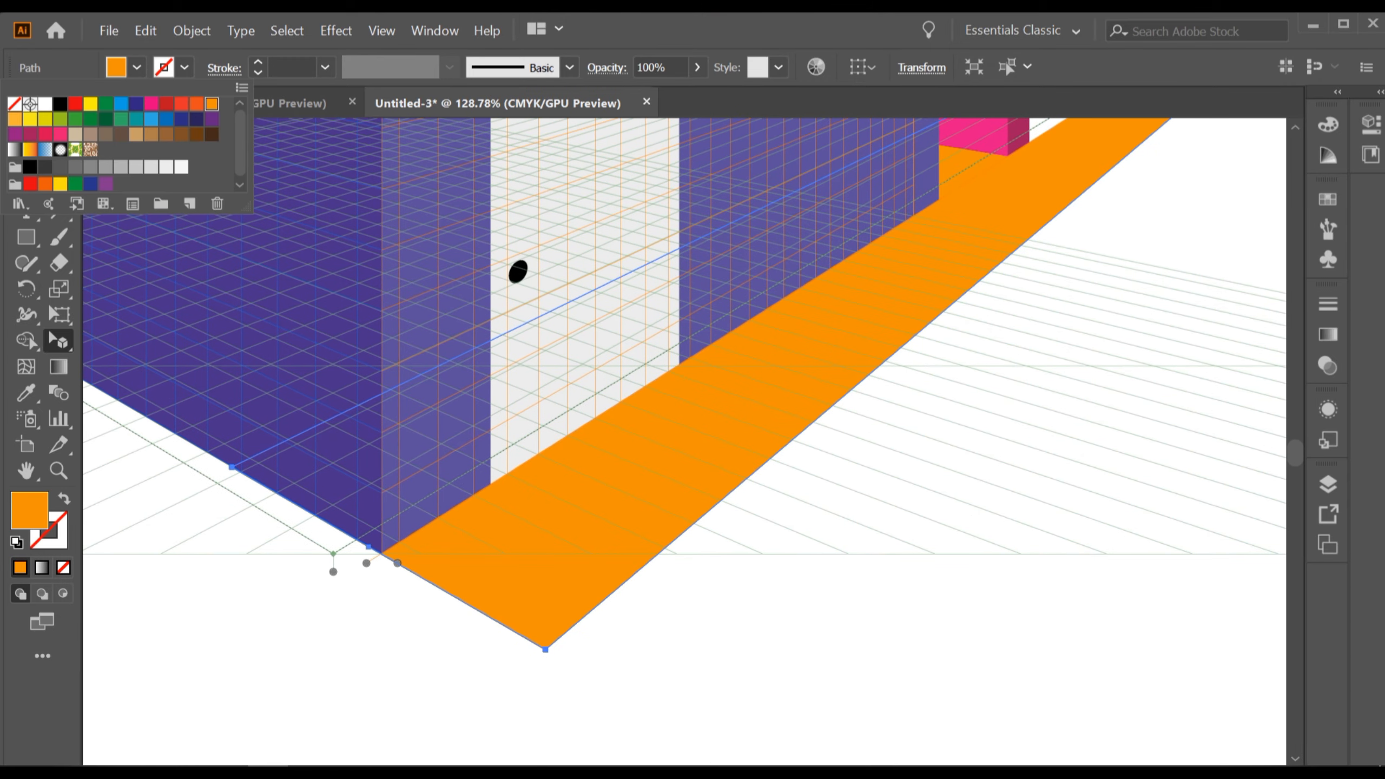
{"action": "left_click", "coordinate": [15, 104]}
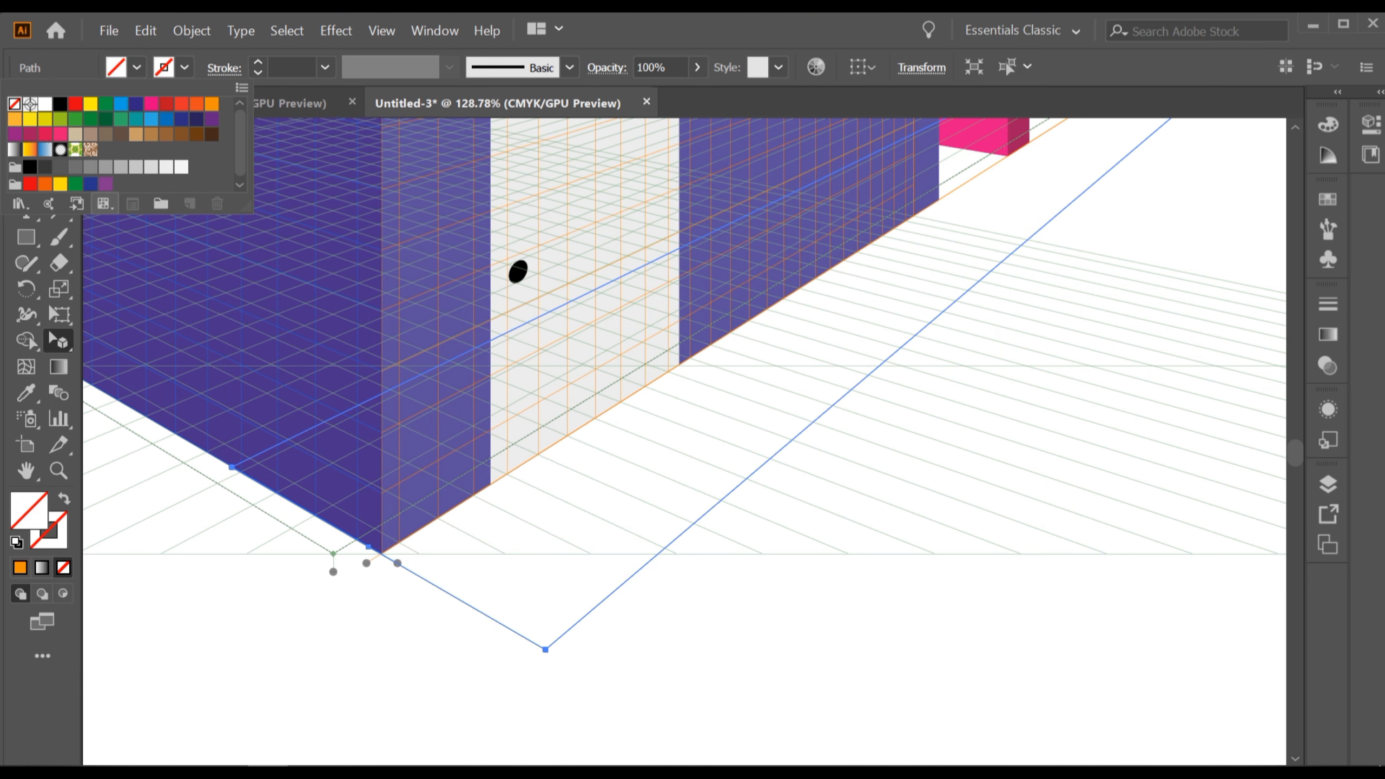
{"action": "left_click", "coordinate": [211, 104]}
{"action": "left_click", "coordinate": [137, 67]}
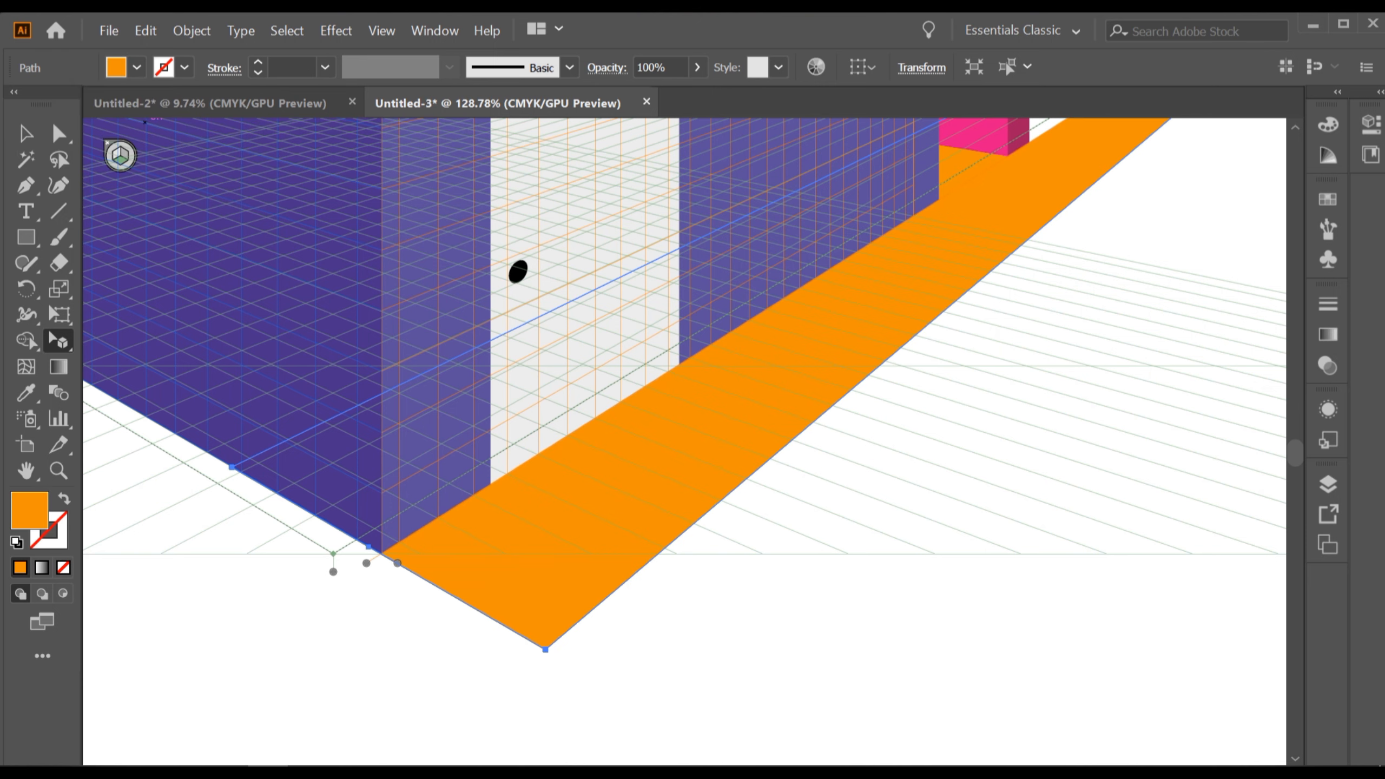
{"action": "left_click", "coordinate": [653, 628]}
Try drawing a ground strip with the Rectangle tool on the left wall plane, then undo it.
{"action": "scroll", "coordinate": [653, 629], "scroll_direction": "down", "scroll_amount": 5}
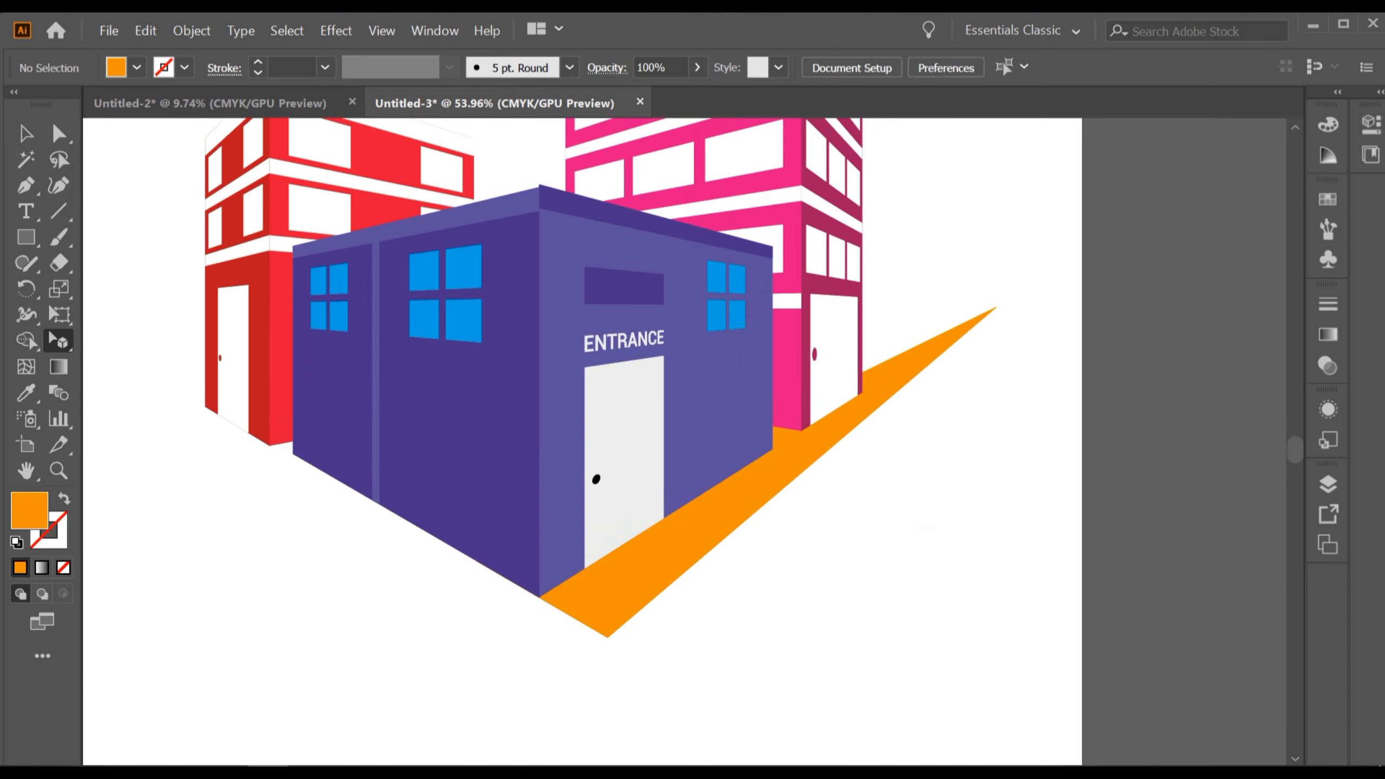
{"action": "left_click_drag", "start_coordinate": [652, 629], "coordinate": [822, 697]}
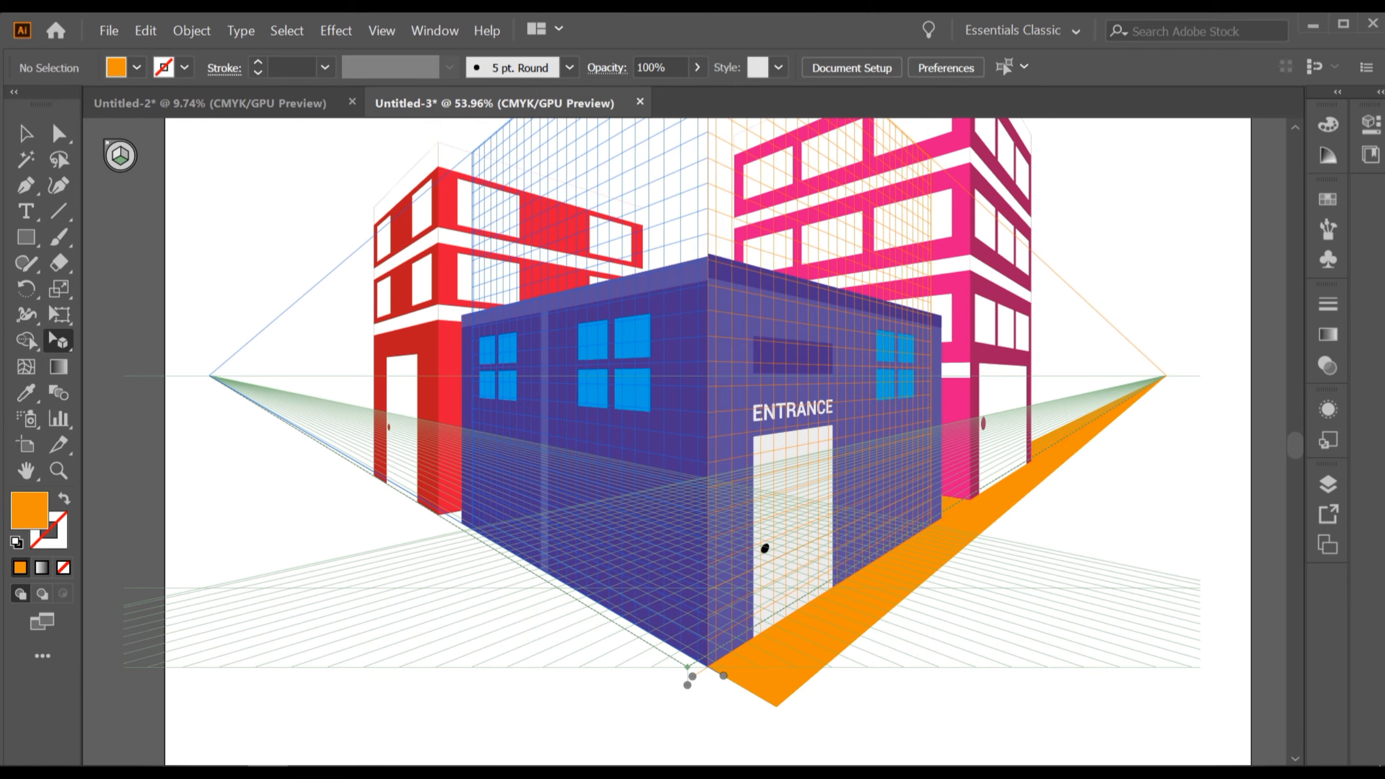
{"action": "left_click_drag", "start_coordinate": [25, 237], "coordinate": [117, 239]}
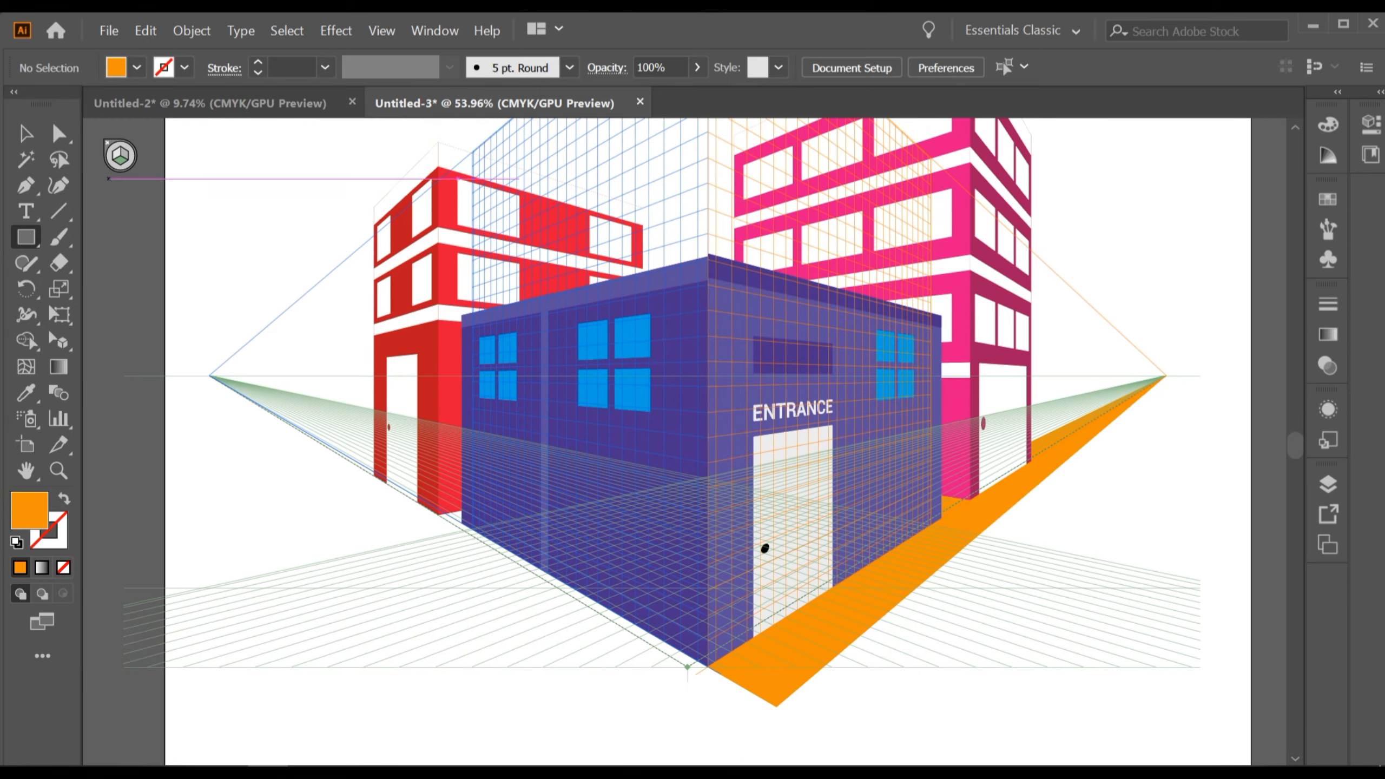
{"action": "left_click_drag", "start_coordinate": [318, 501], "coordinate": [286, 437]}
{"action": "scroll", "coordinate": [321, 473], "scroll_direction": "up", "scroll_amount": 1}
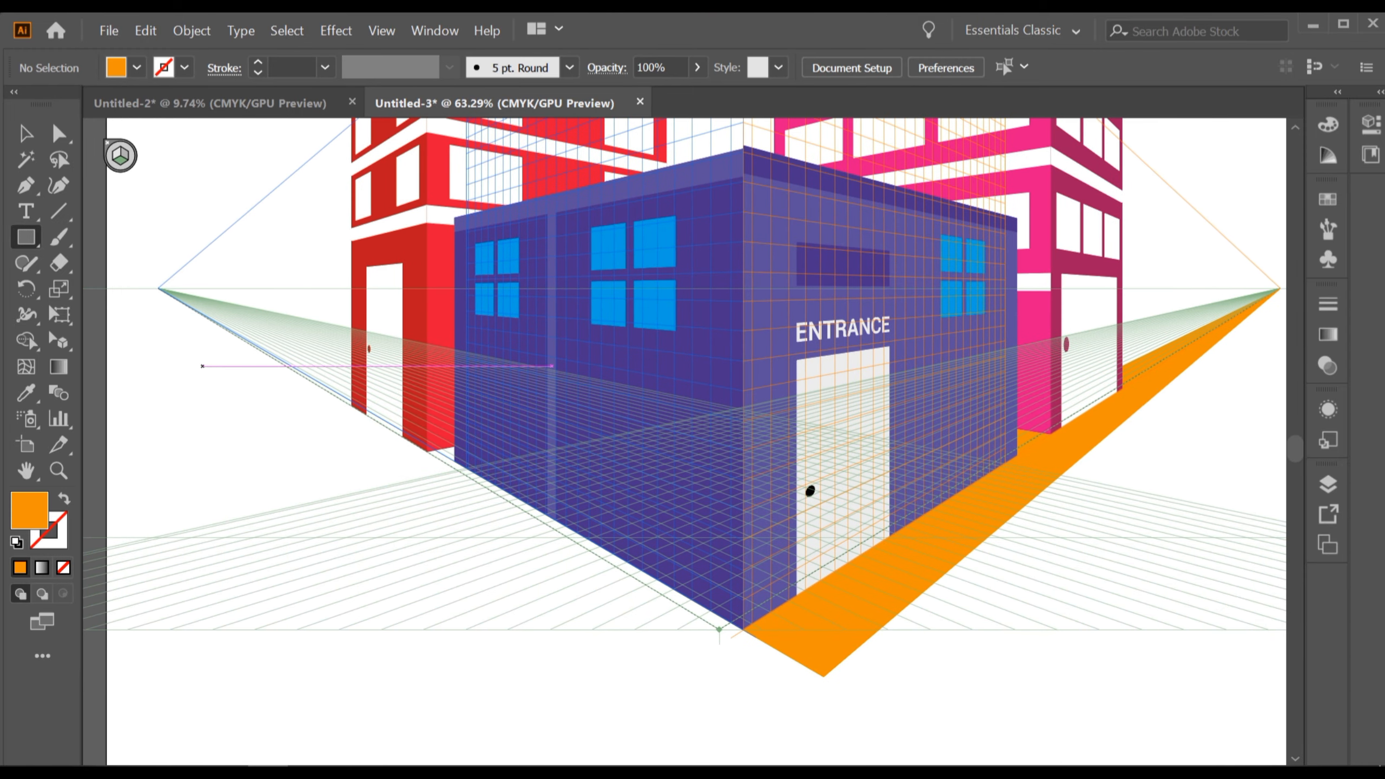
{"action": "left_click_drag", "start_coordinate": [158, 287], "coordinate": [818, 677]}
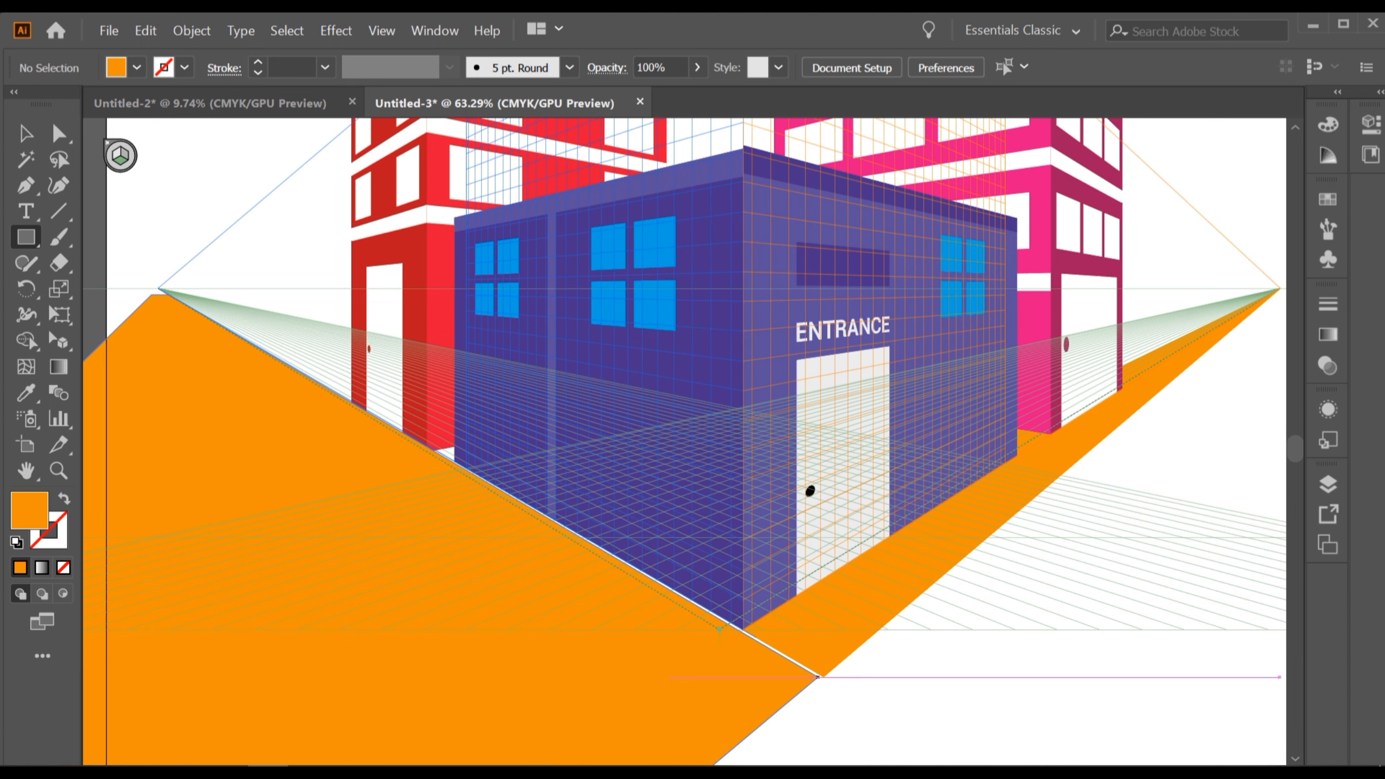
{"action": "key", "text": "ctrl+z"}
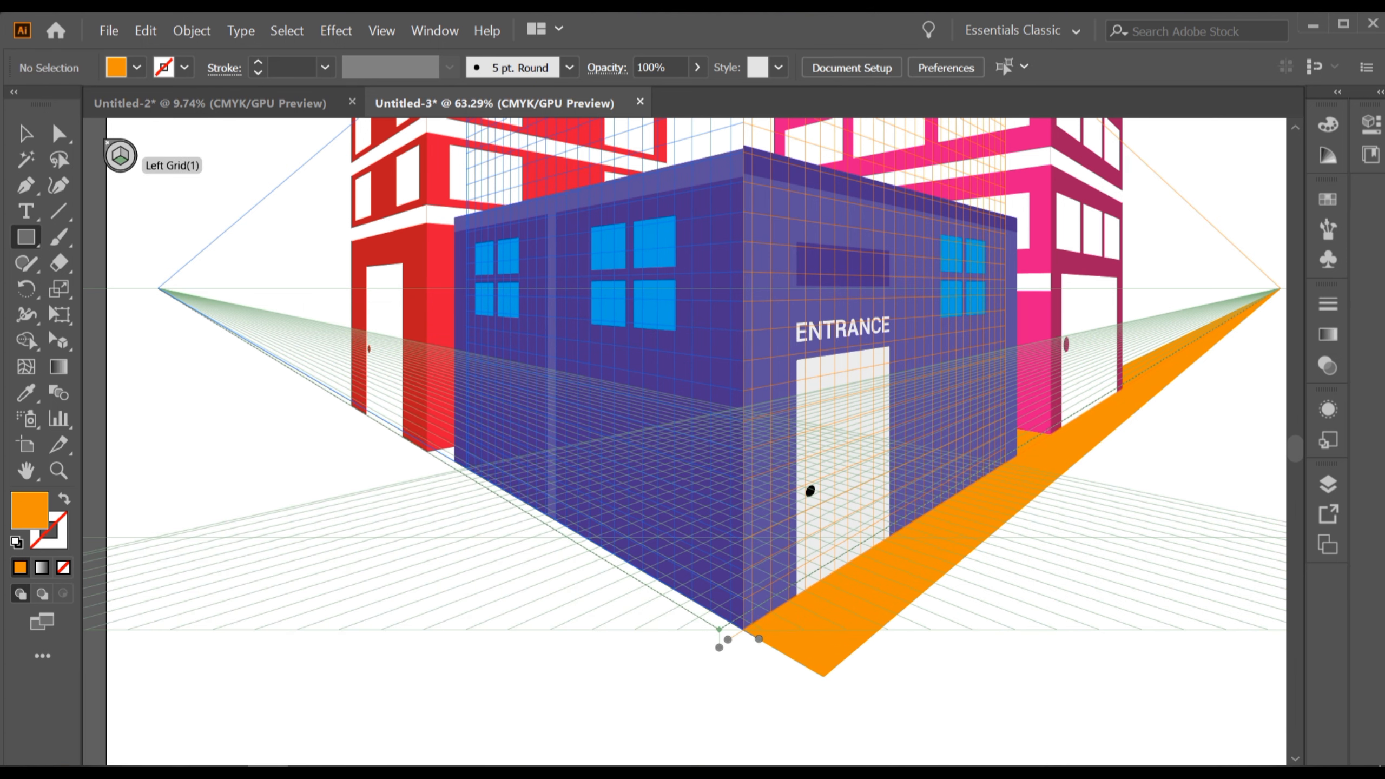
Switch to the horizontal plane and draw an orange ground strip along the entrance building's left side.
{"action": "left_click", "coordinate": [115, 156]}
{"action": "scroll", "coordinate": [507, 338], "scroll_direction": "down", "scroll_amount": 2}
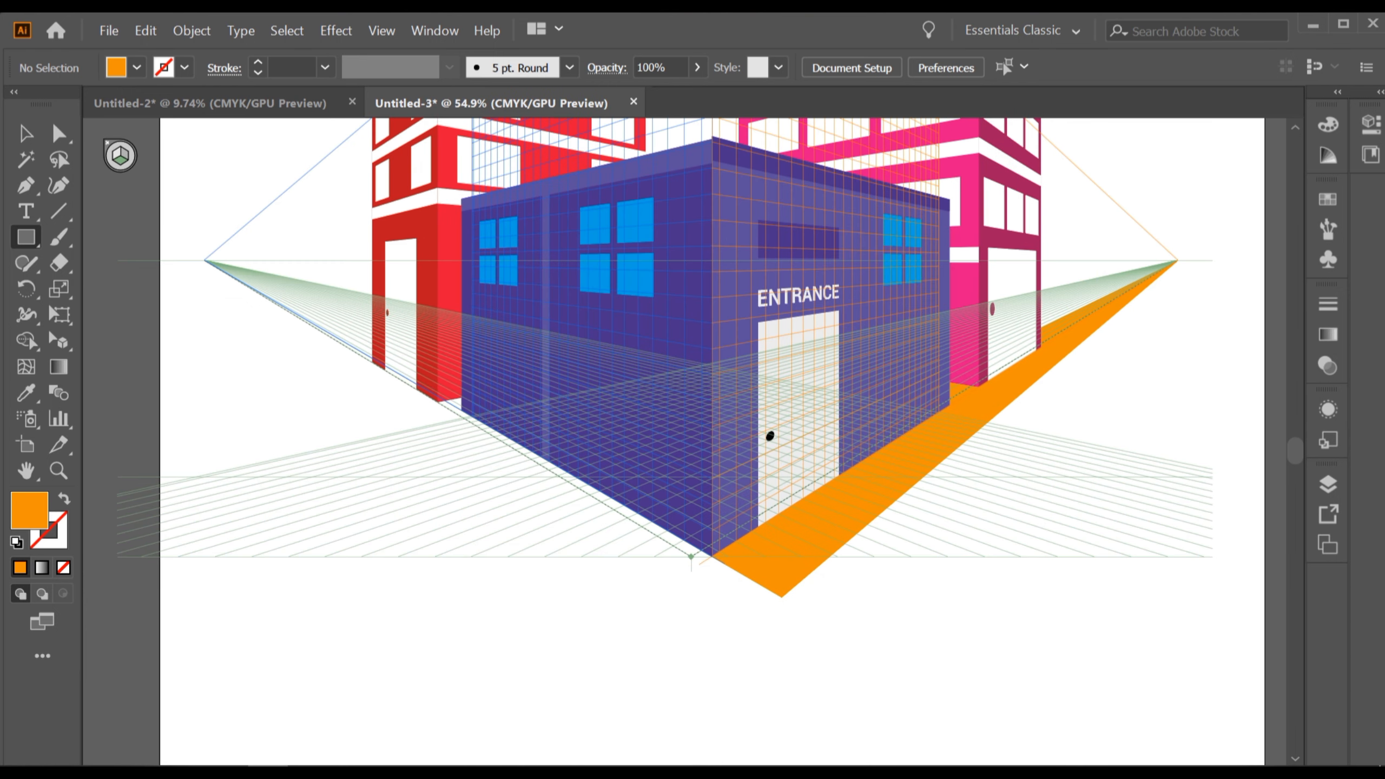
{"action": "left_click_drag", "start_coordinate": [327, 347], "coordinate": [692, 636]}
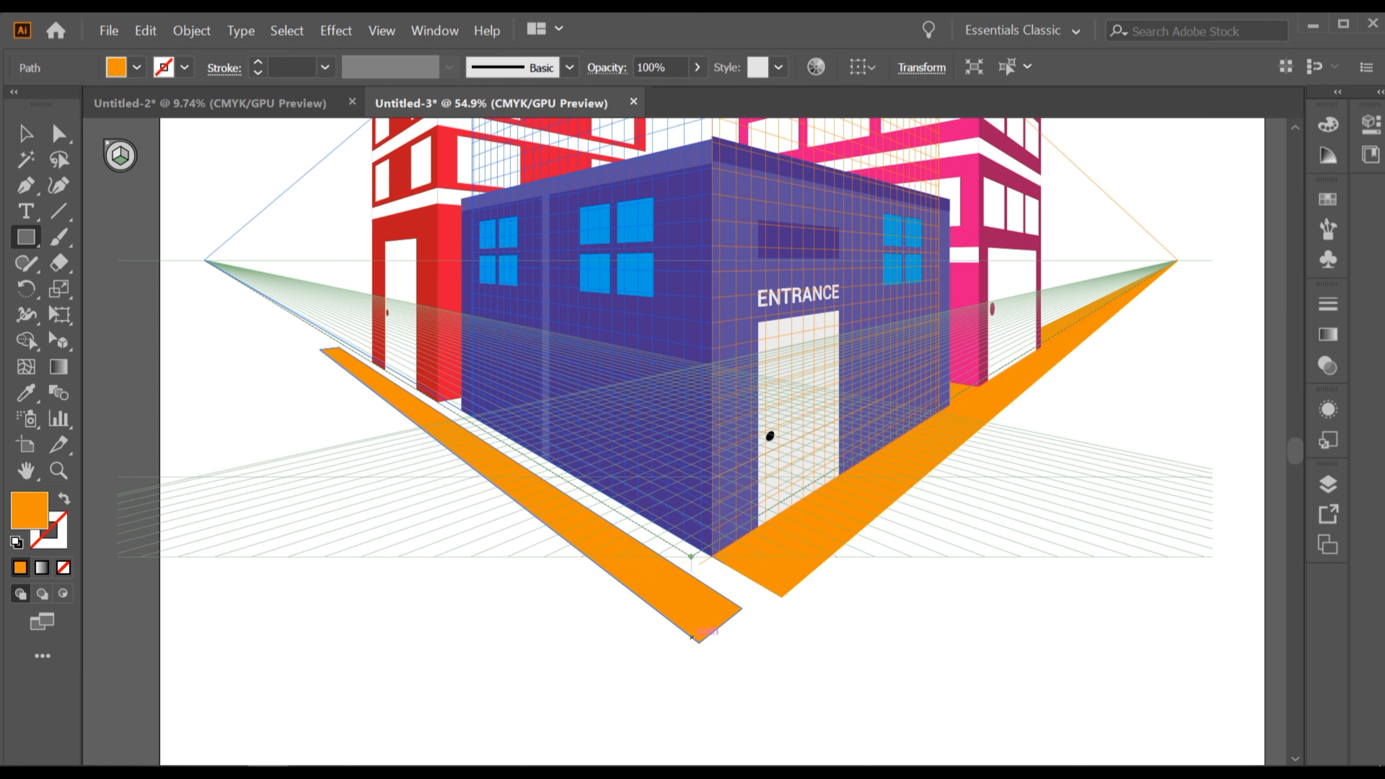
Adjust the left strip's near corners to meet the building's base corner.
{"action": "scroll", "coordinate": [692, 636], "scroll_direction": "up", "scroll_amount": 3}
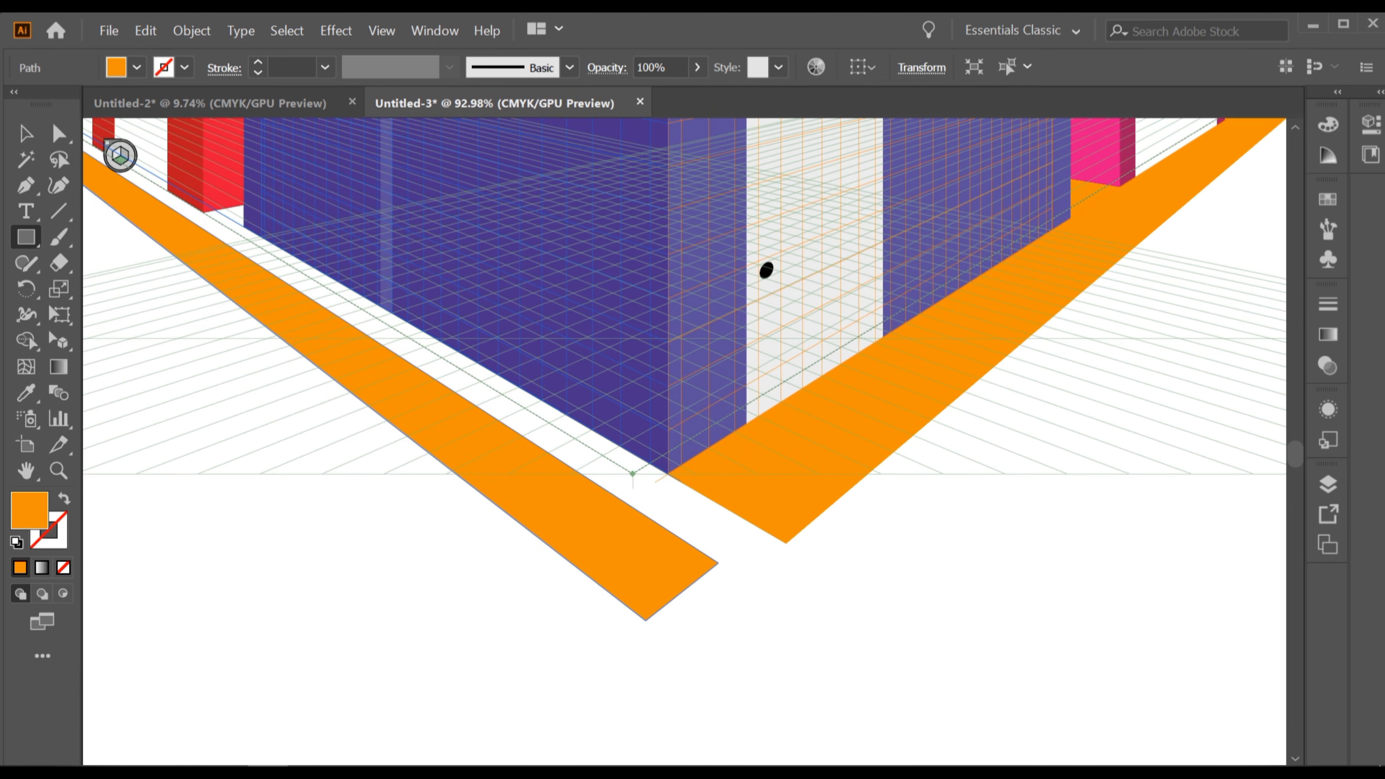
{"action": "left_click_drag", "start_coordinate": [59, 342], "coordinate": [148, 366]}
{"action": "scroll", "coordinate": [689, 639], "scroll_direction": "up", "scroll_amount": 3}
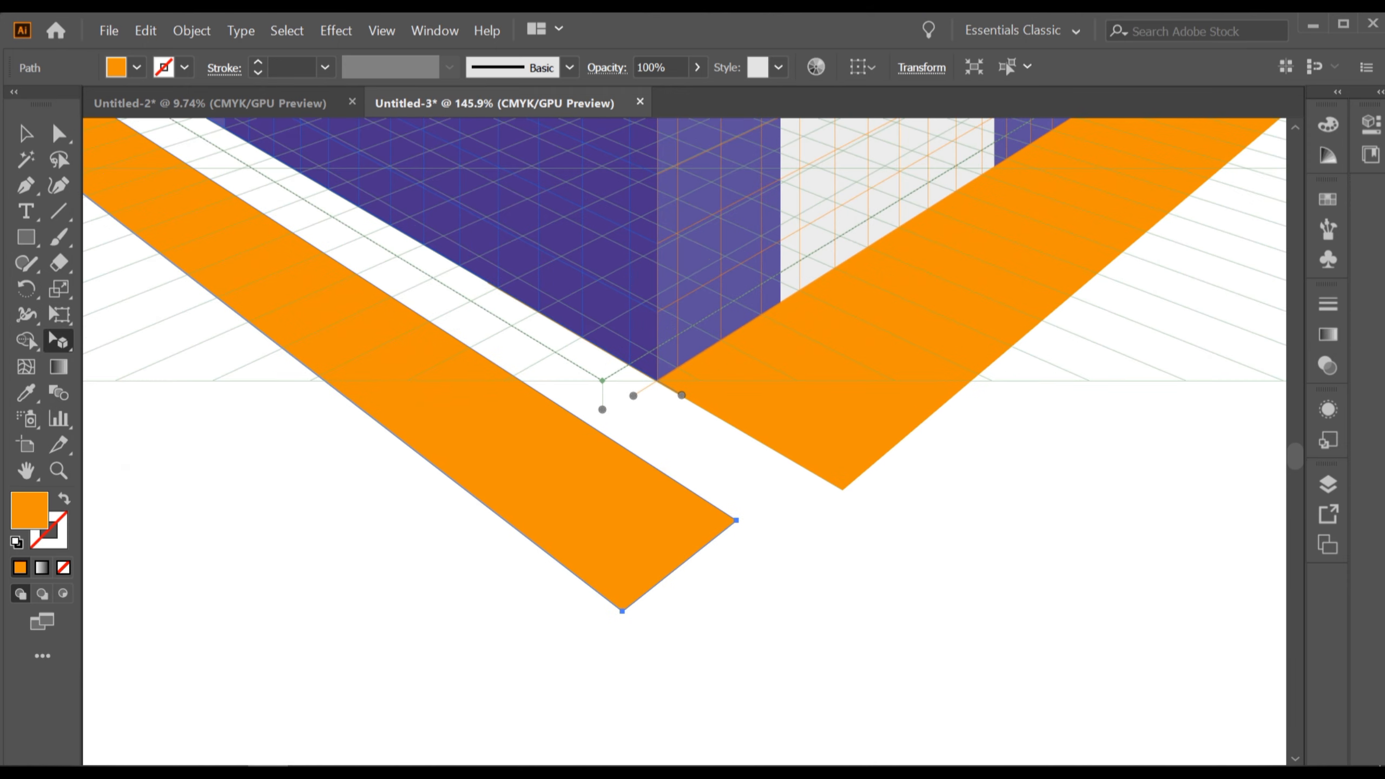
{"action": "left_click_drag", "start_coordinate": [688, 639], "coordinate": [669, 531]}
{"action": "left_click_drag", "start_coordinate": [717, 410], "coordinate": [826, 379]}
Stretch the left strip's far end to the left vanishing point.
{"action": "scroll", "coordinate": [826, 379], "scroll_direction": "down", "scroll_amount": 5}
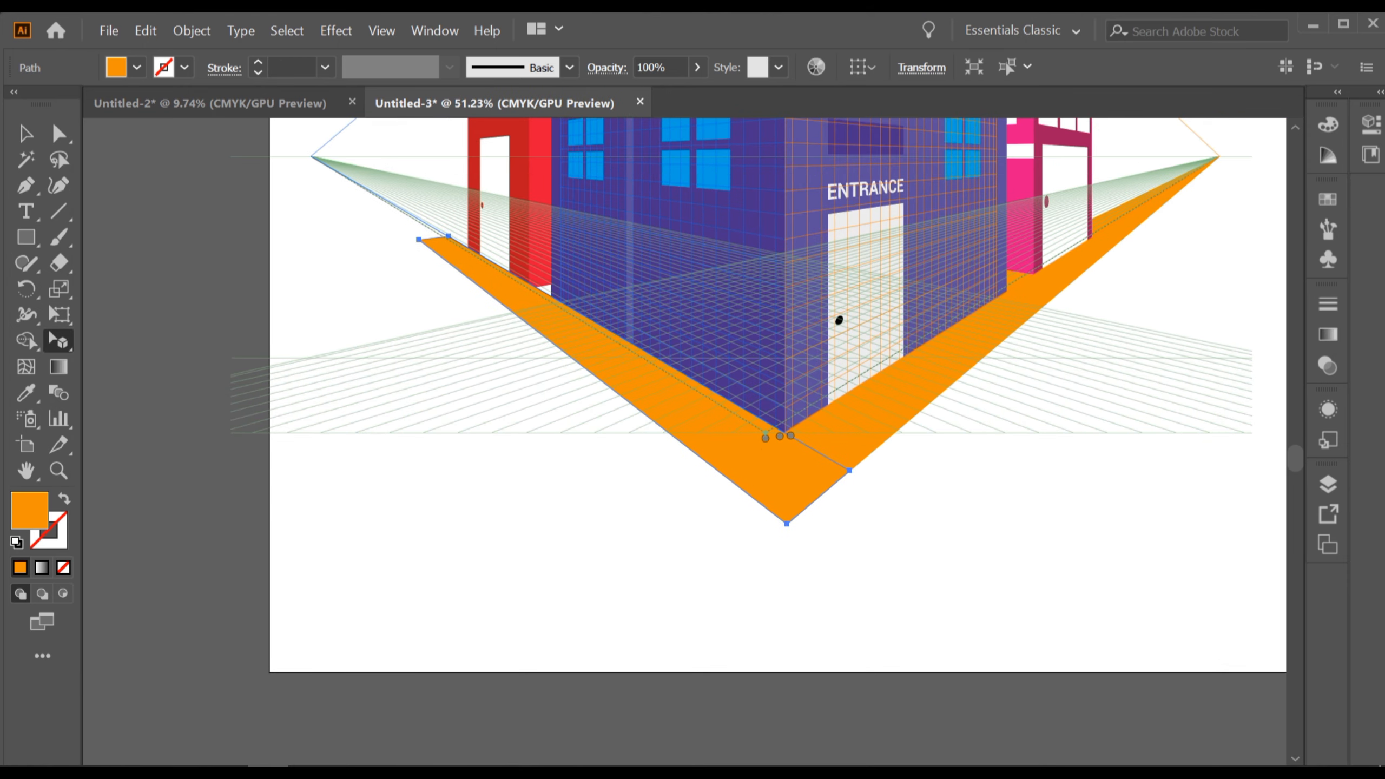
{"action": "scroll", "coordinate": [479, 363], "scroll_direction": "up", "scroll_amount": 3}
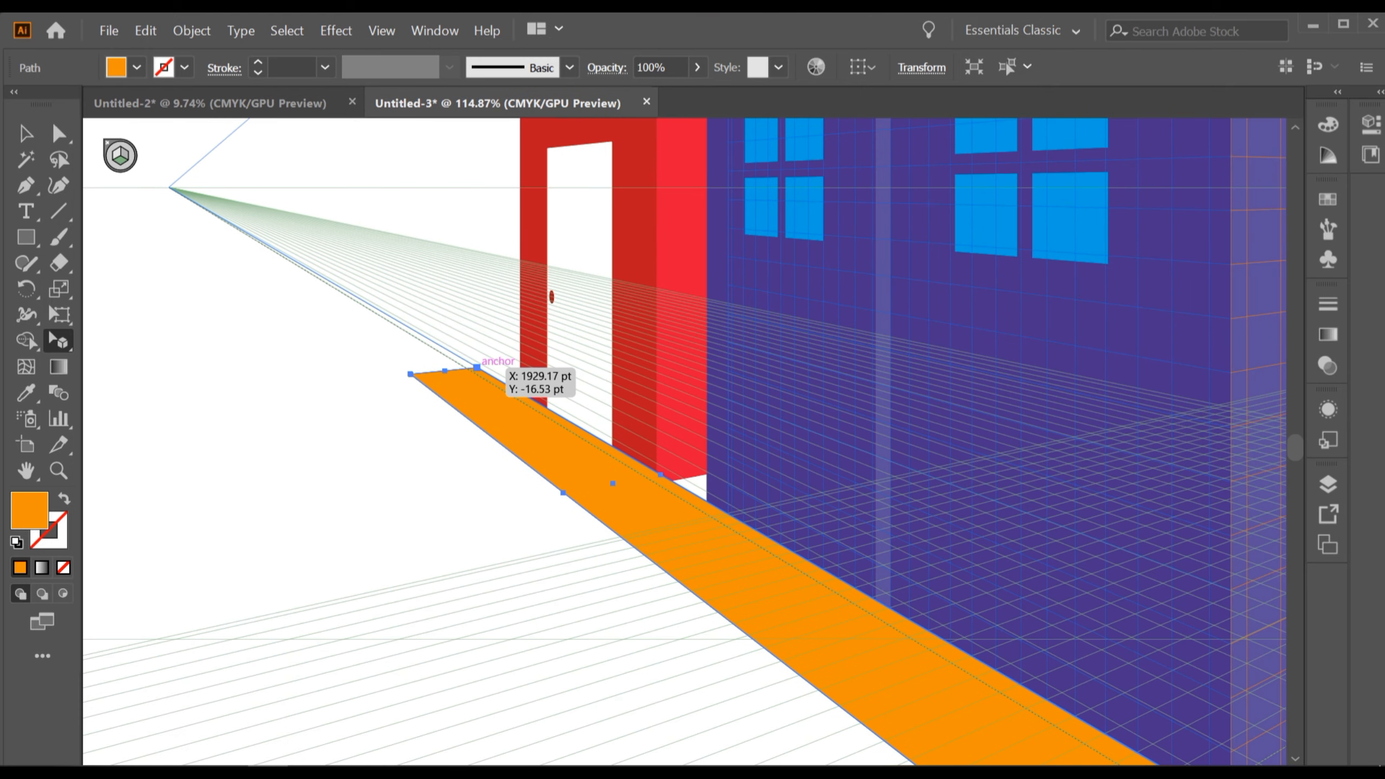
{"action": "left_click_drag", "start_coordinate": [661, 474], "coordinate": [708, 461]}
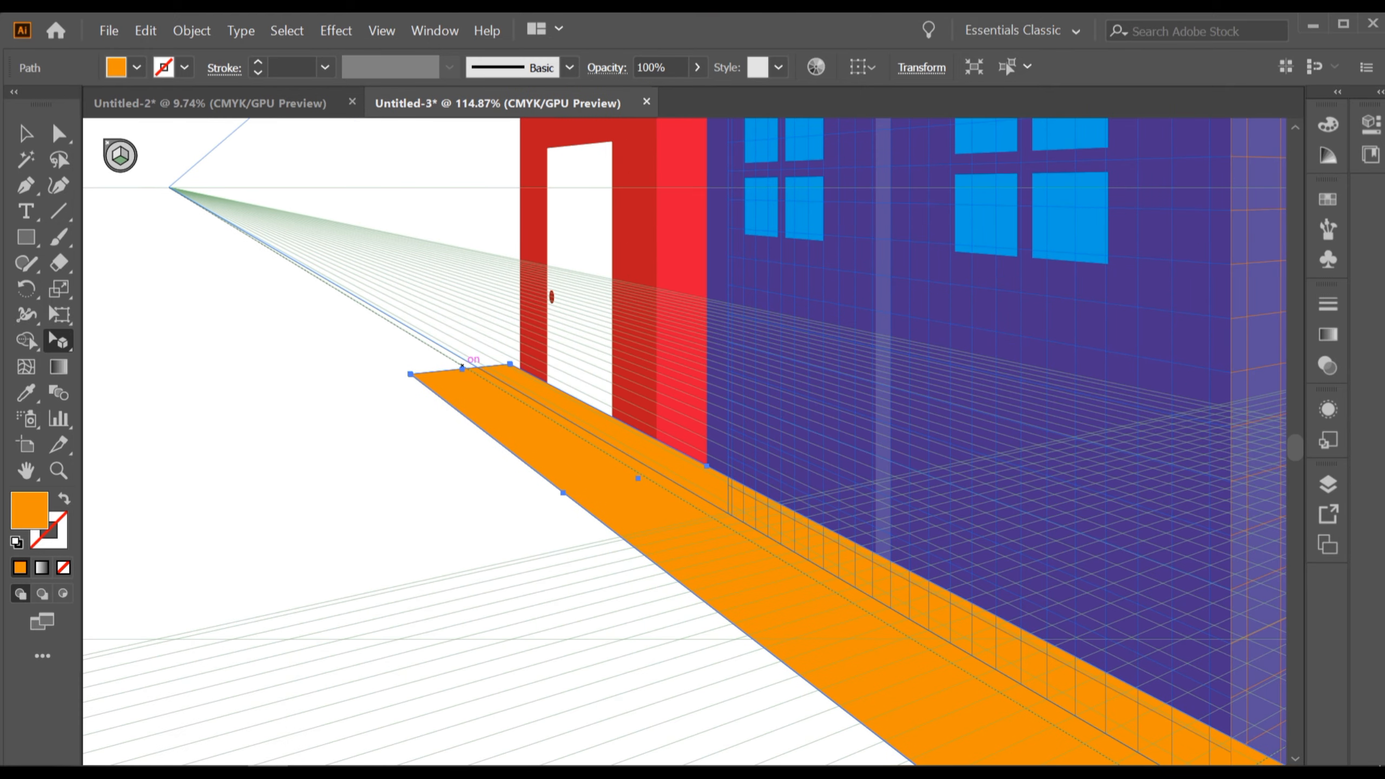
{"action": "left_click_drag", "start_coordinate": [463, 365], "coordinate": [180, 194]}
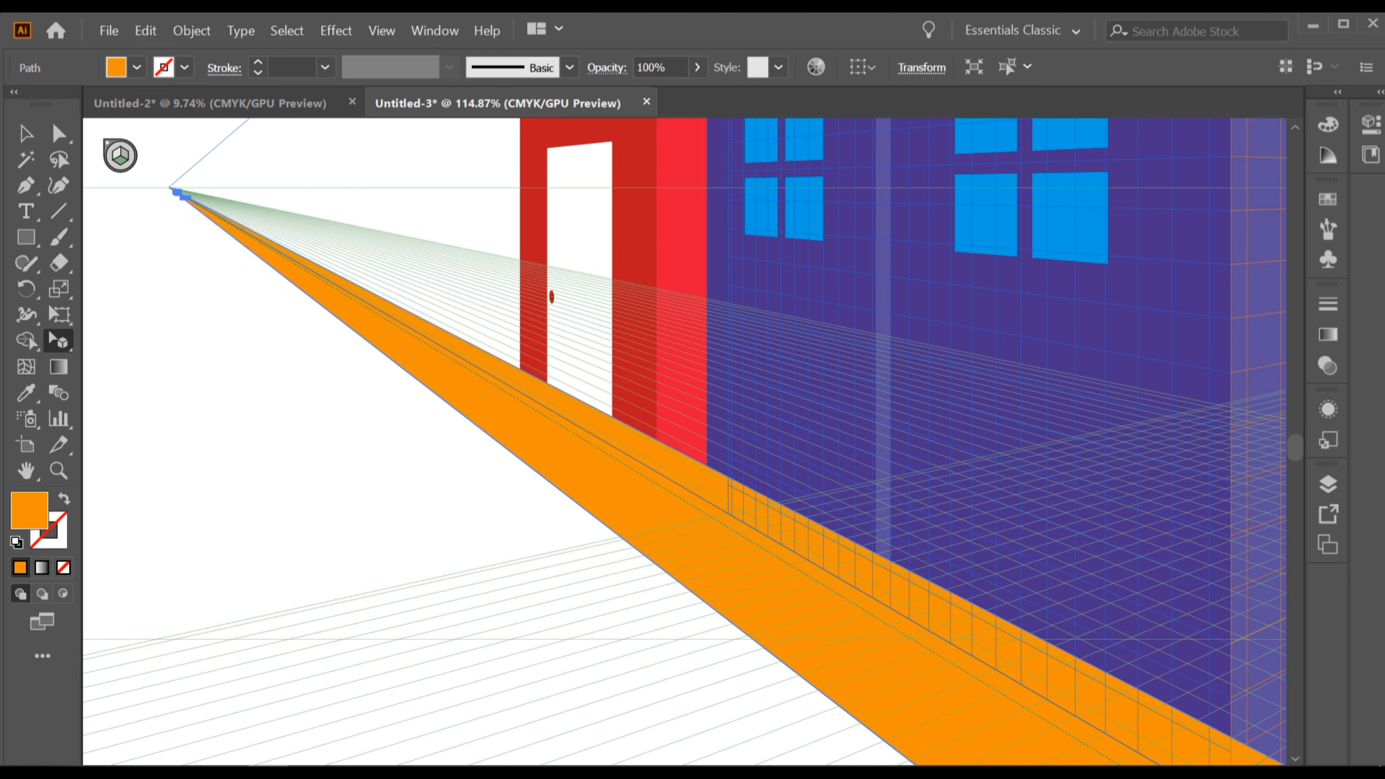
Adjust the left strip's front corners so it joins the right strip in a point.
{"action": "scroll", "coordinate": [605, 398], "scroll_direction": "down", "scroll_amount": 5}
{"action": "scroll", "coordinate": [760, 502], "scroll_direction": "down", "scroll_amount": 1}
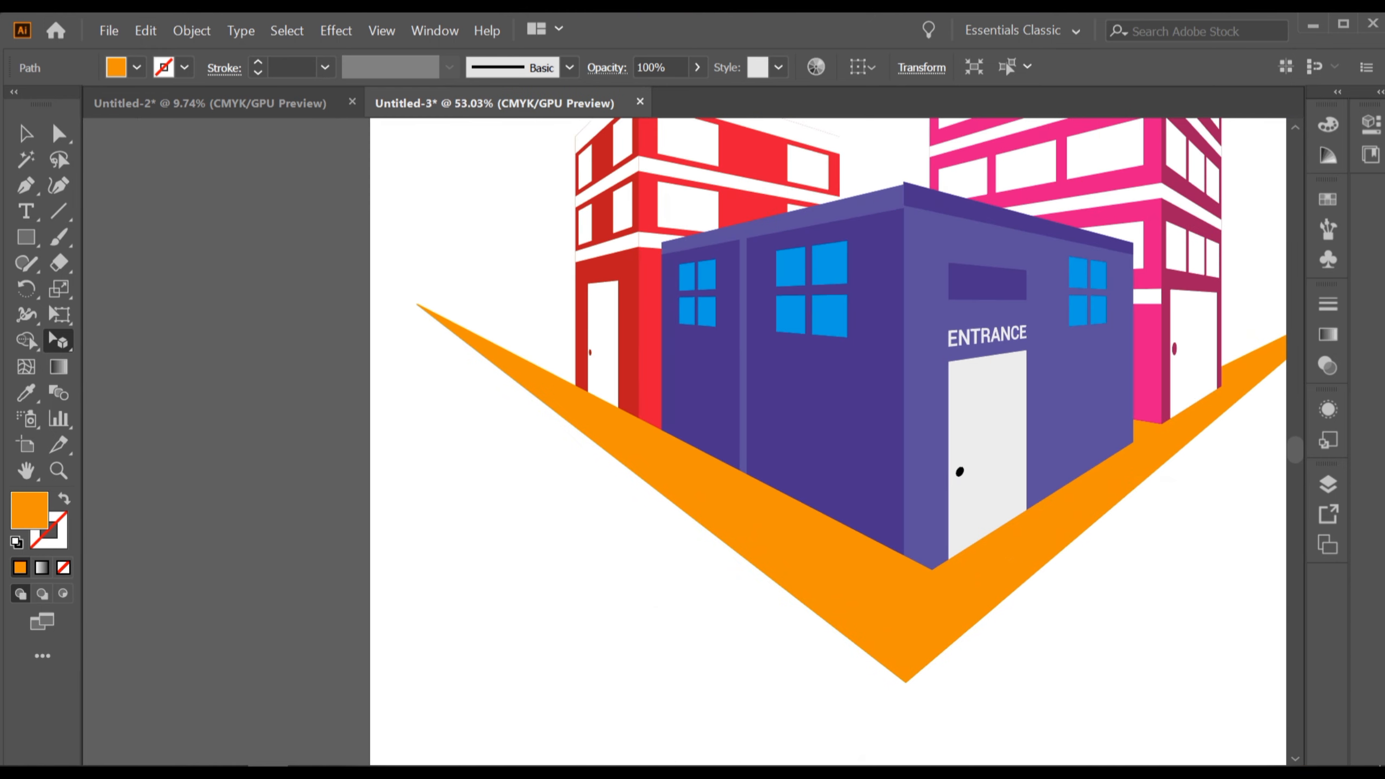
{"action": "scroll", "coordinate": [817, 501], "scroll_direction": "up", "scroll_amount": 2}
{"action": "left_click_drag", "start_coordinate": [817, 500], "coordinate": [584, 441]}
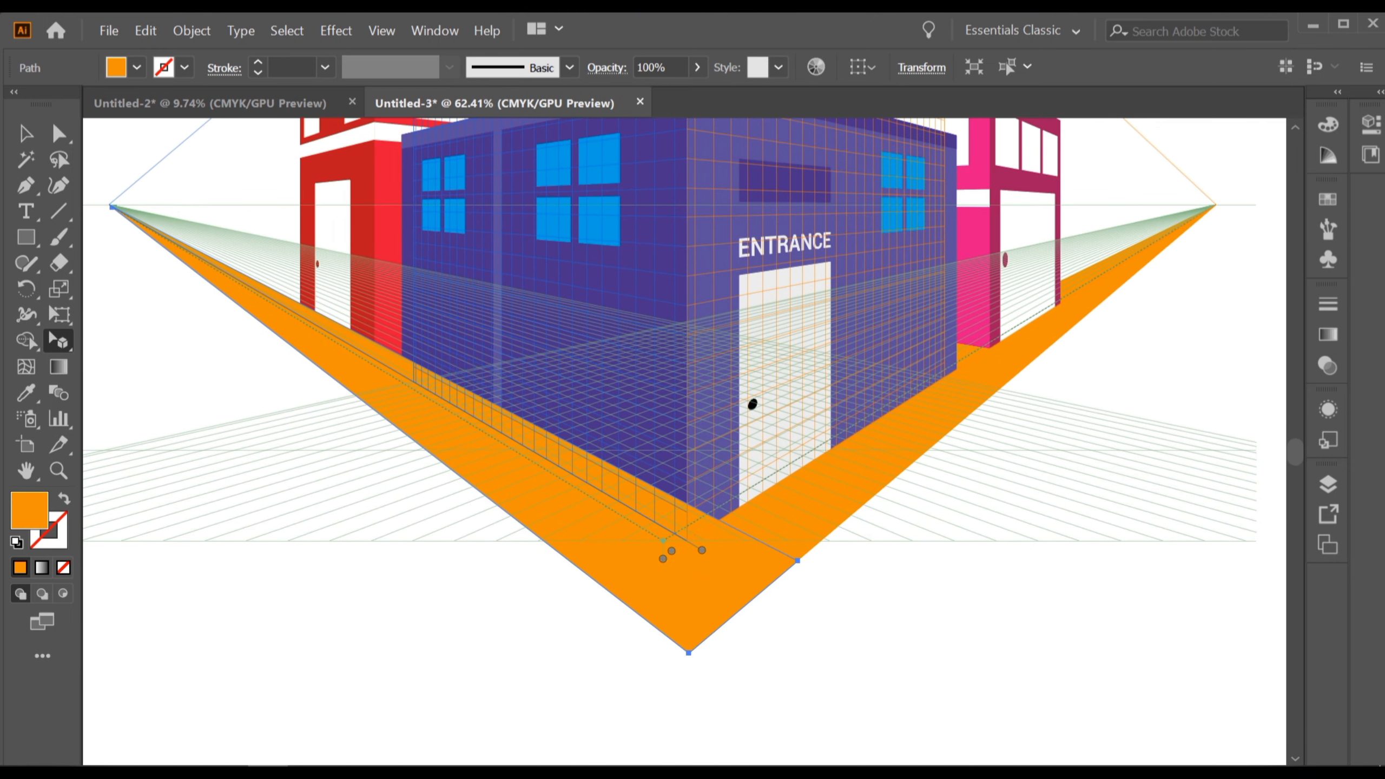
{"action": "left_click_drag", "start_coordinate": [688, 653], "coordinate": [677, 660]}
{"action": "left_click_drag", "start_coordinate": [811, 609], "coordinate": [791, 610]}
Send the left ground strip backward twice so it sits behind the buildings.
{"action": "scroll", "coordinate": [767, 551], "scroll_direction": "up", "scroll_amount": 2}
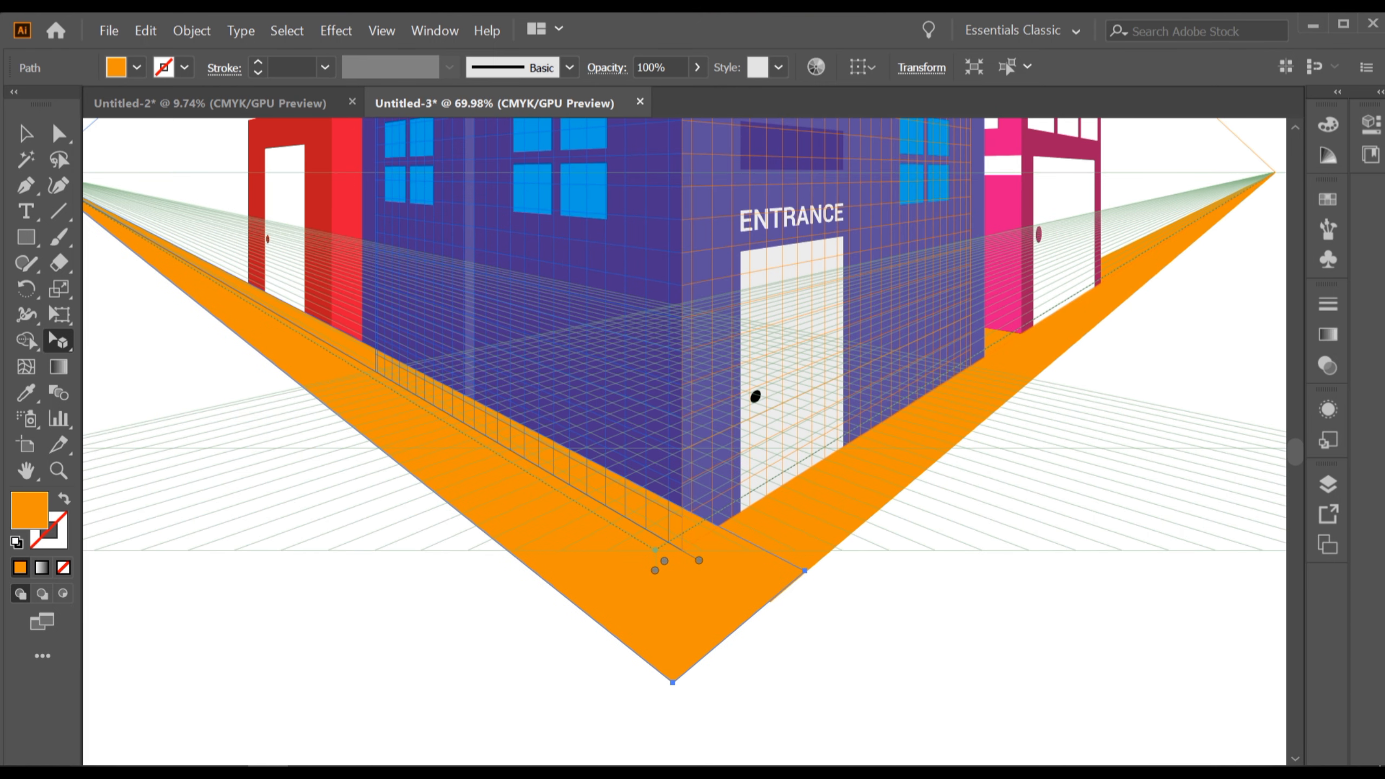
{"action": "key", "text": "ctrl"}
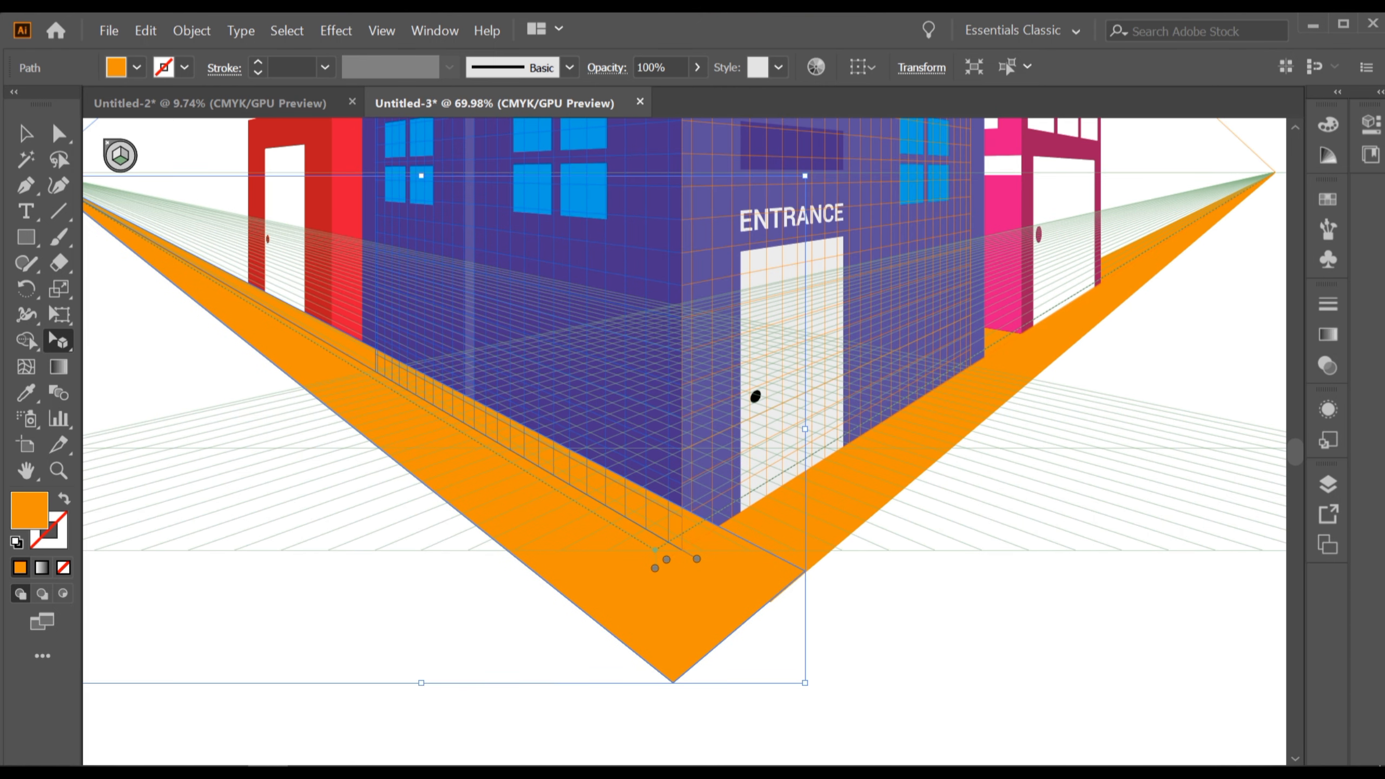
{"action": "key", "text": "ctrl+bracketleft"}
{"action": "key", "text": "ctrl+bracketleft"}
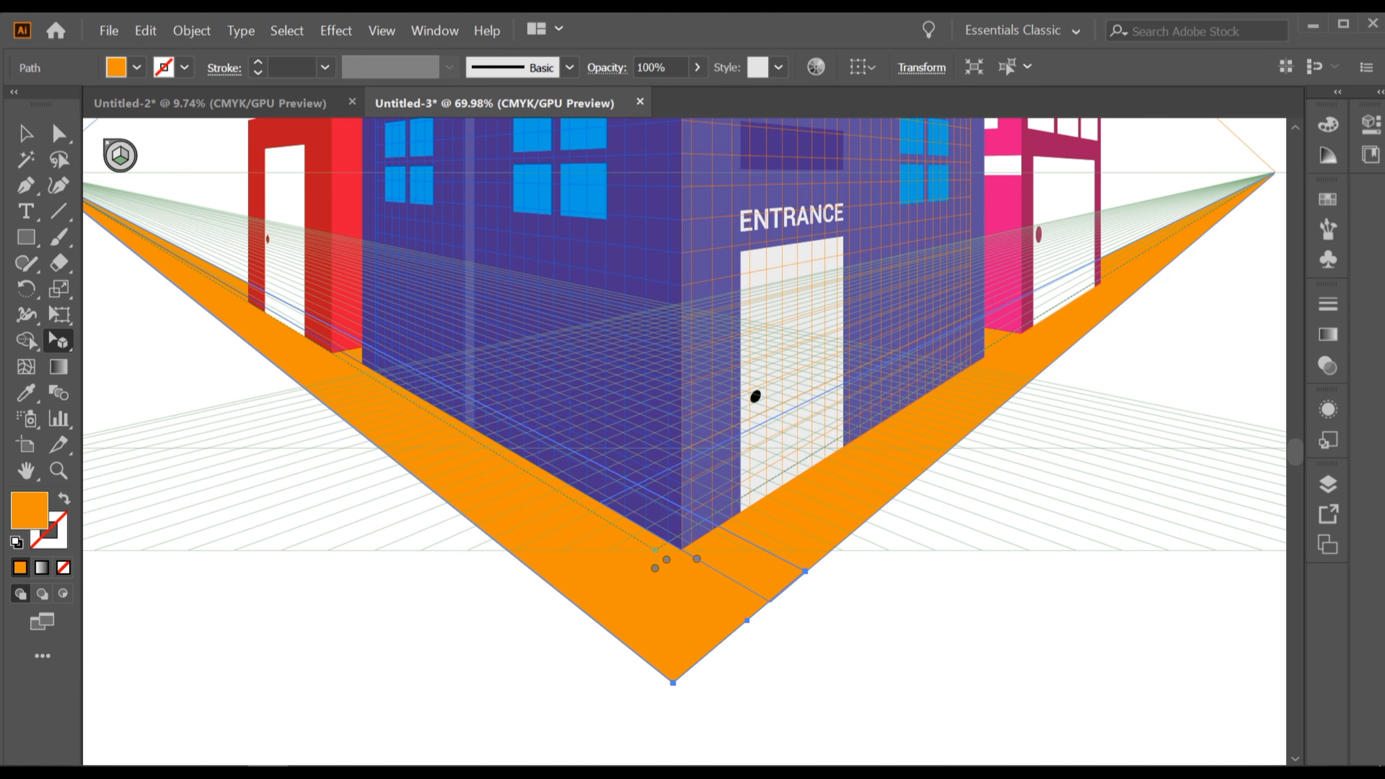
Adjust the front corner of the ground strips, deselect, and hide the perspective grid.
{"action": "scroll", "coordinate": [799, 573], "scroll_direction": "down", "scroll_amount": 1}
{"action": "left_click_drag", "start_coordinate": [799, 572], "coordinate": [742, 703]}
{"action": "left_click", "coordinate": [25, 133]}
{"action": "left_click", "coordinate": [436, 676]}
{"action": "scroll", "coordinate": [483, 594], "scroll_direction": "down", "scroll_amount": 1}
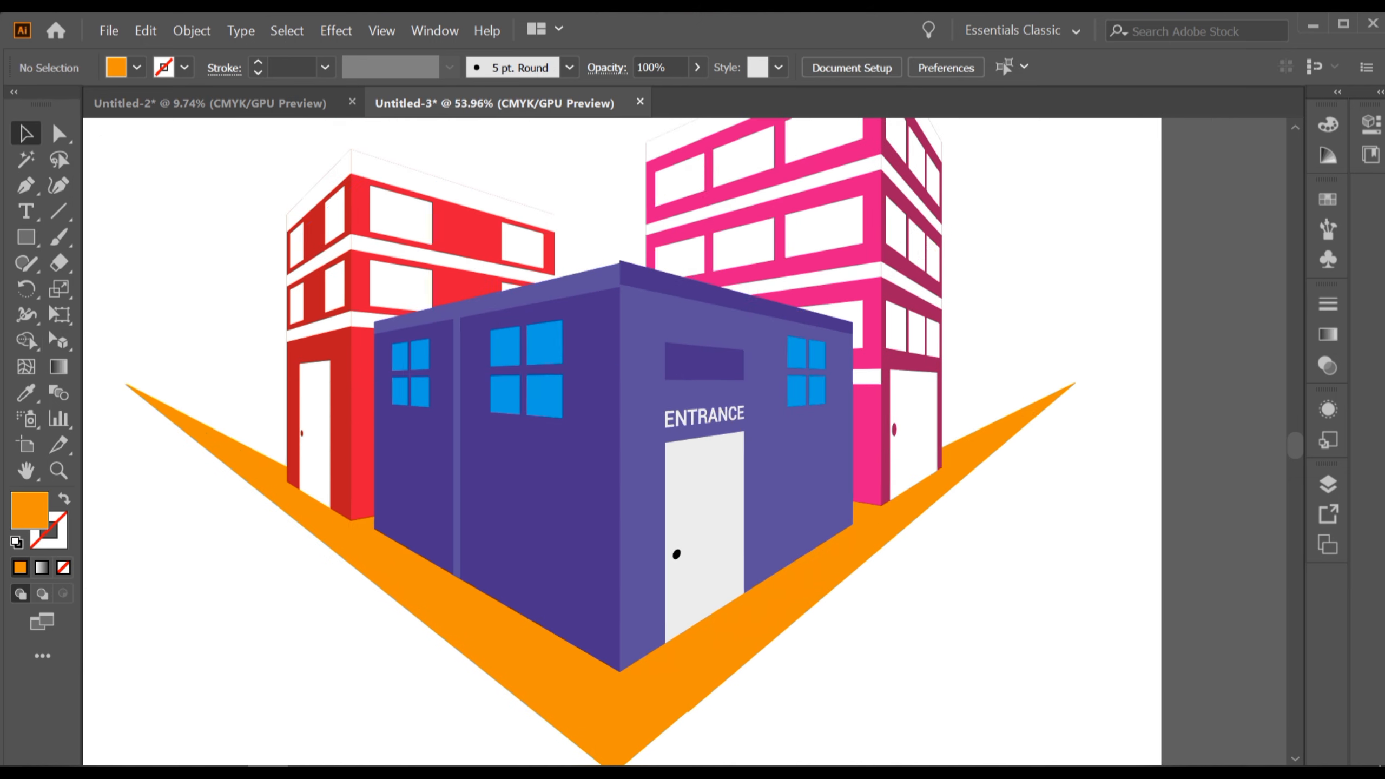
{"action": "left_click_drag", "start_coordinate": [483, 595], "coordinate": [490, 612]}
{"action": "scroll", "coordinate": [595, 549], "scroll_direction": "down", "scroll_amount": 1}
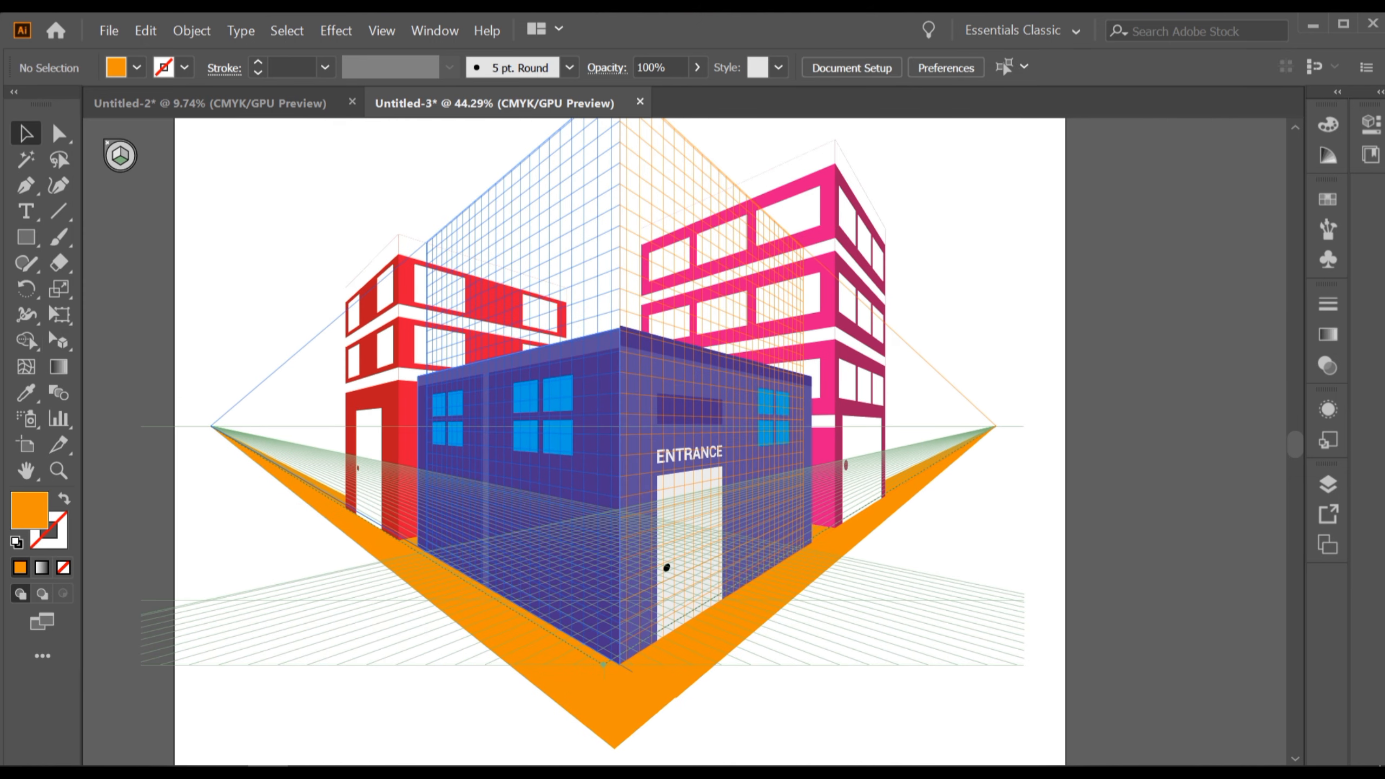
{"action": "key", "text": "ctrl+shift+i"}
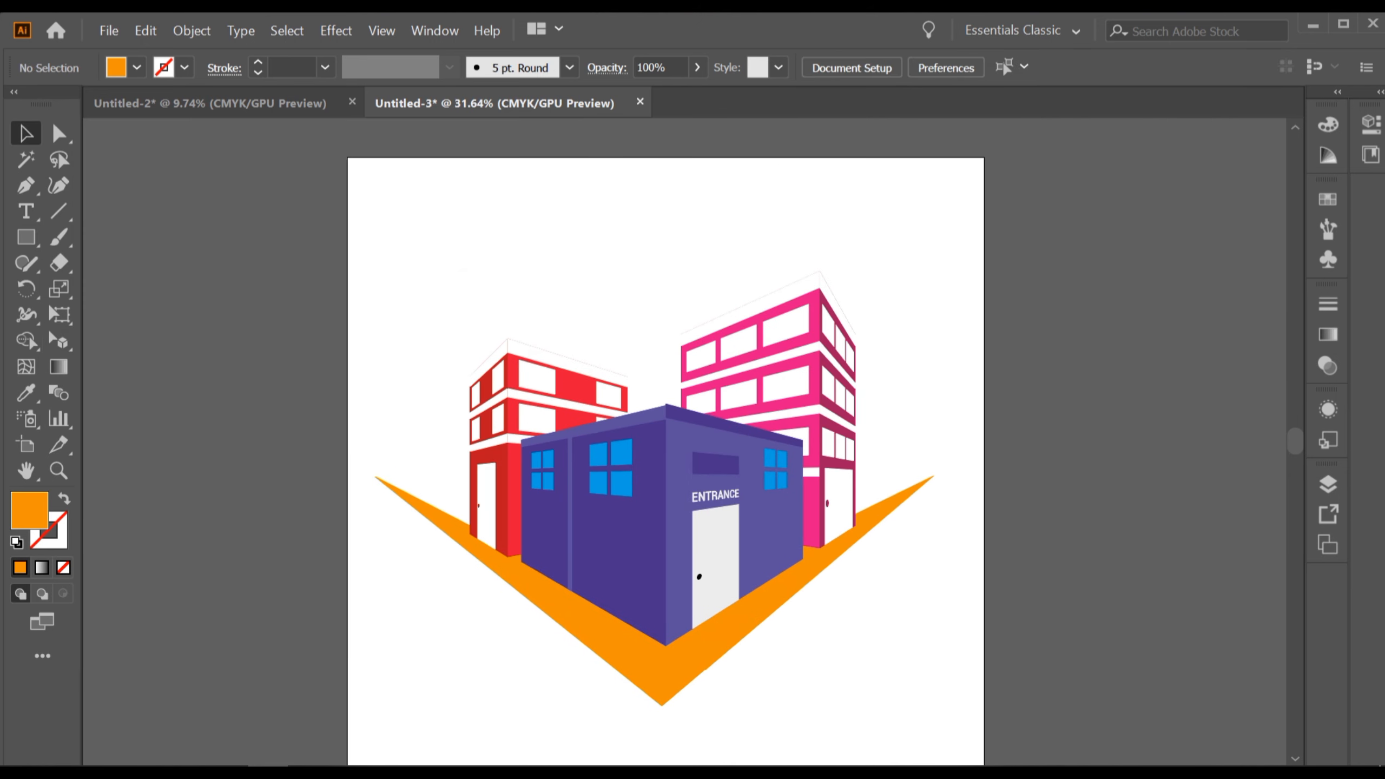
Draw a rectangle large enough to cover the whole artboard with the Rectangle tool.
{"action": "scroll", "coordinate": [477, 559], "scroll_direction": "down", "scroll_amount": 1}
{"action": "scroll", "coordinate": [883, 297], "scroll_direction": "down", "scroll_amount": 1}
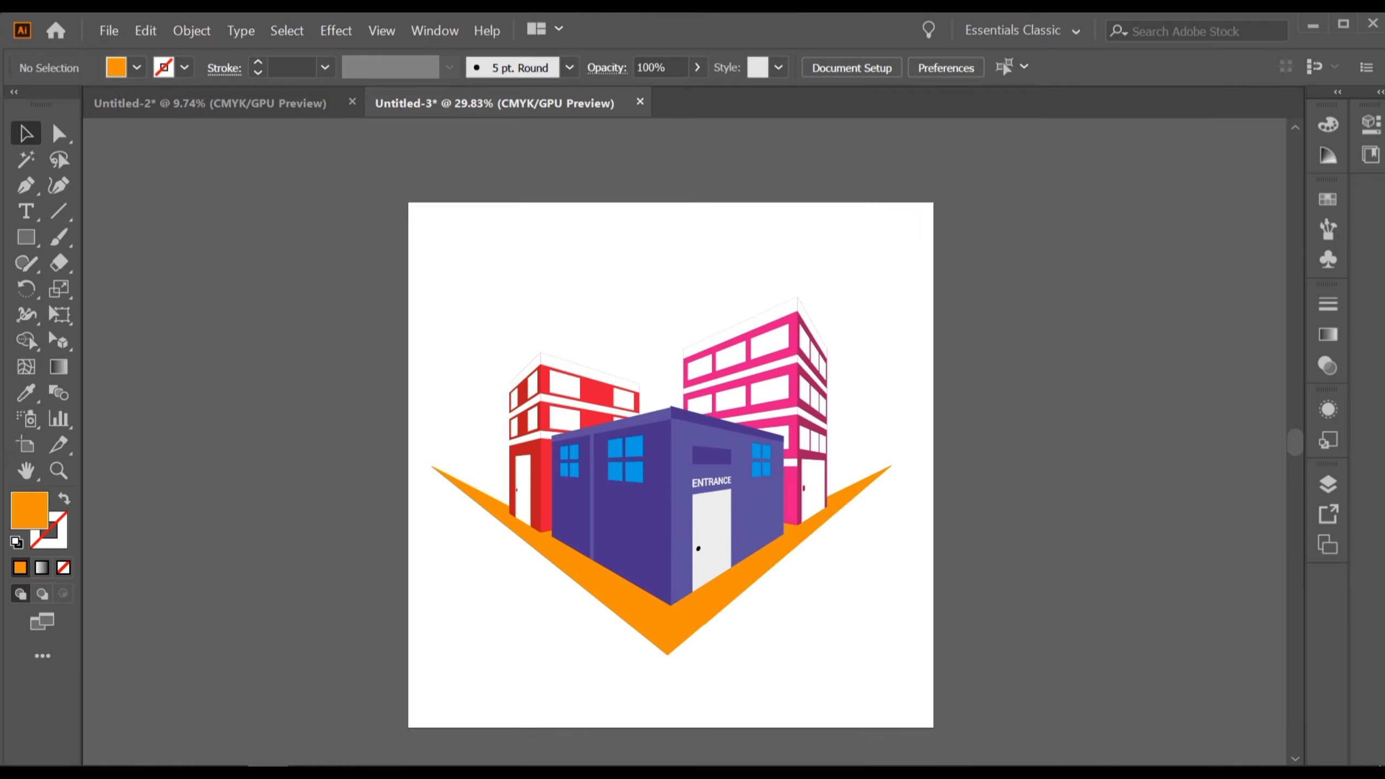
{"action": "left_click", "coordinate": [26, 238]}
{"action": "left_click", "coordinate": [133, 238]}
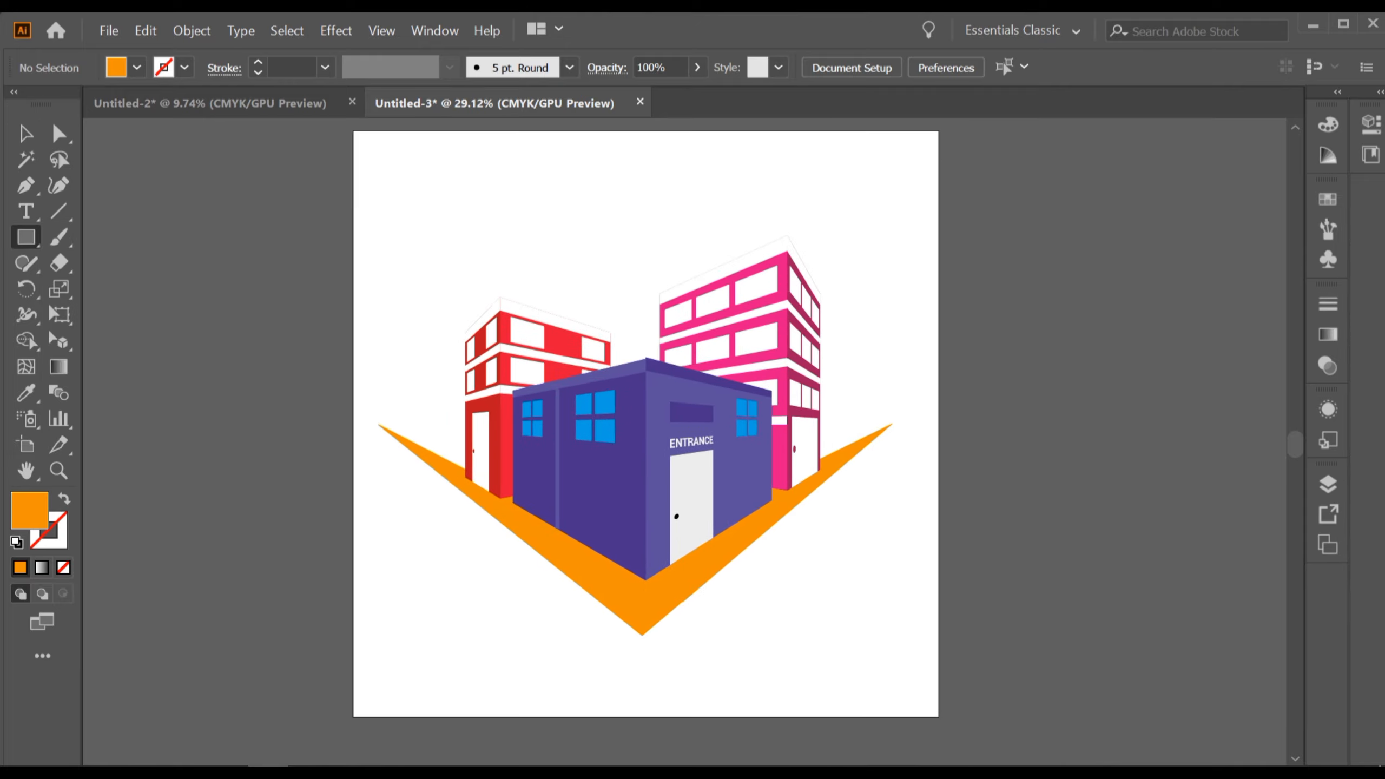
{"action": "left_click_drag", "start_coordinate": [479, 319], "coordinate": [444, 348]}
{"action": "scroll", "coordinate": [447, 332], "scroll_direction": "down", "scroll_amount": 1}
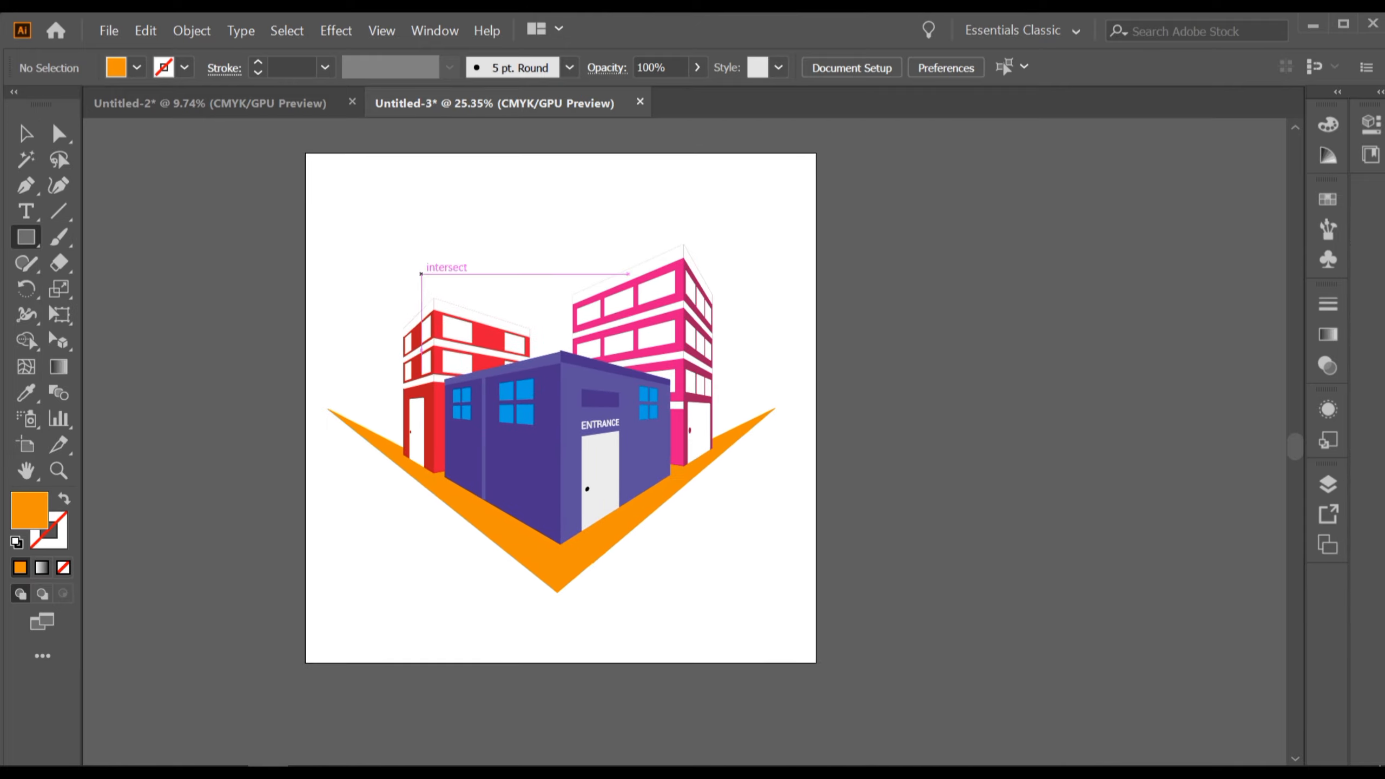
{"action": "mouse_move", "coordinate": [344, 175]}
{"action": "left_mouse_down"}
{"action": "mouse_move", "coordinate": [612, 382]}
{"action": "mouse_move", "coordinate": [525, 354]}
{"action": "mouse_move", "coordinate": [816, 661]}
{"action": "left_mouse_up"}
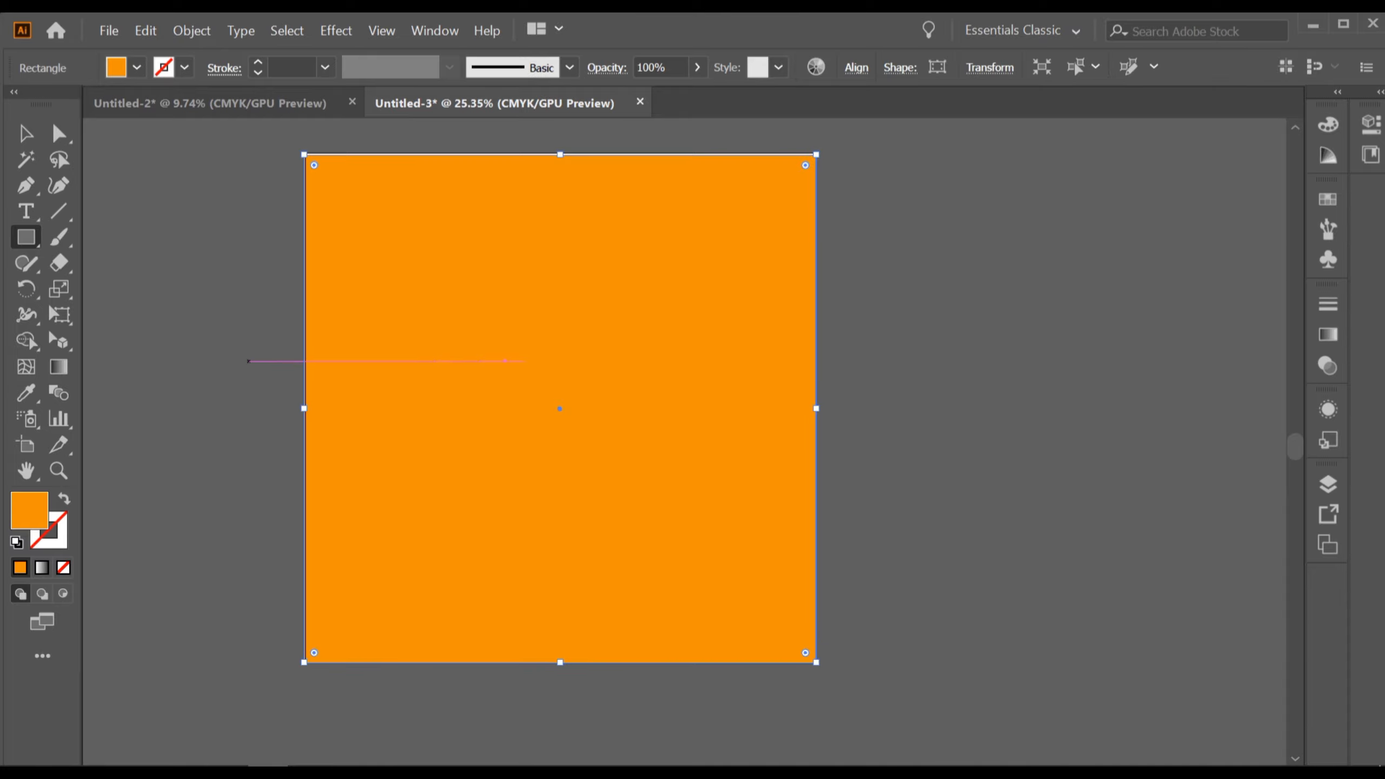
Move and adjust the rectangle so its edges line up with the artboard edges.
{"action": "left_click", "coordinate": [26, 134]}
{"action": "left_click_drag", "start_coordinate": [493, 103], "coordinate": [294, 104]}
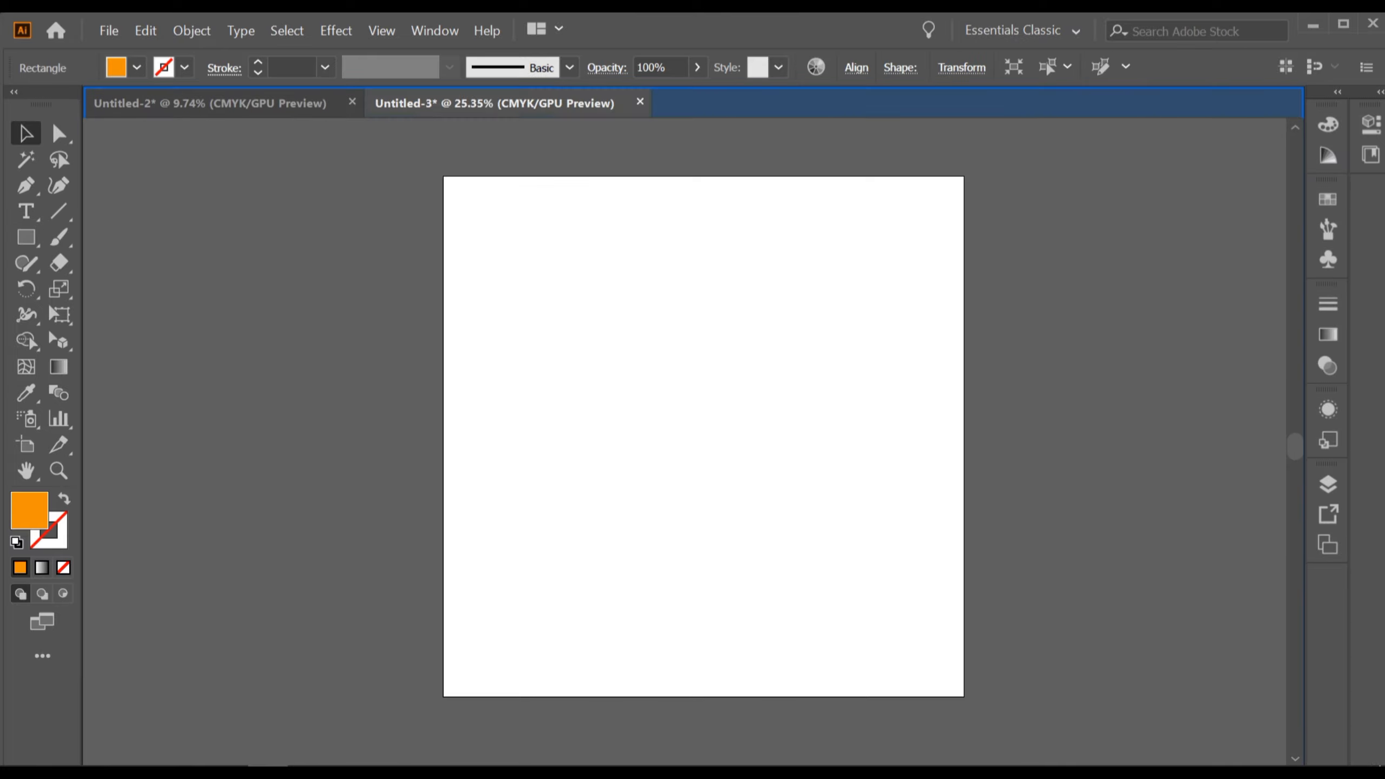
{"action": "scroll", "coordinate": [487, 223], "scroll_direction": "up", "scroll_amount": 1}
{"action": "left_click_drag", "start_coordinate": [483, 186], "coordinate": [565, 377]}
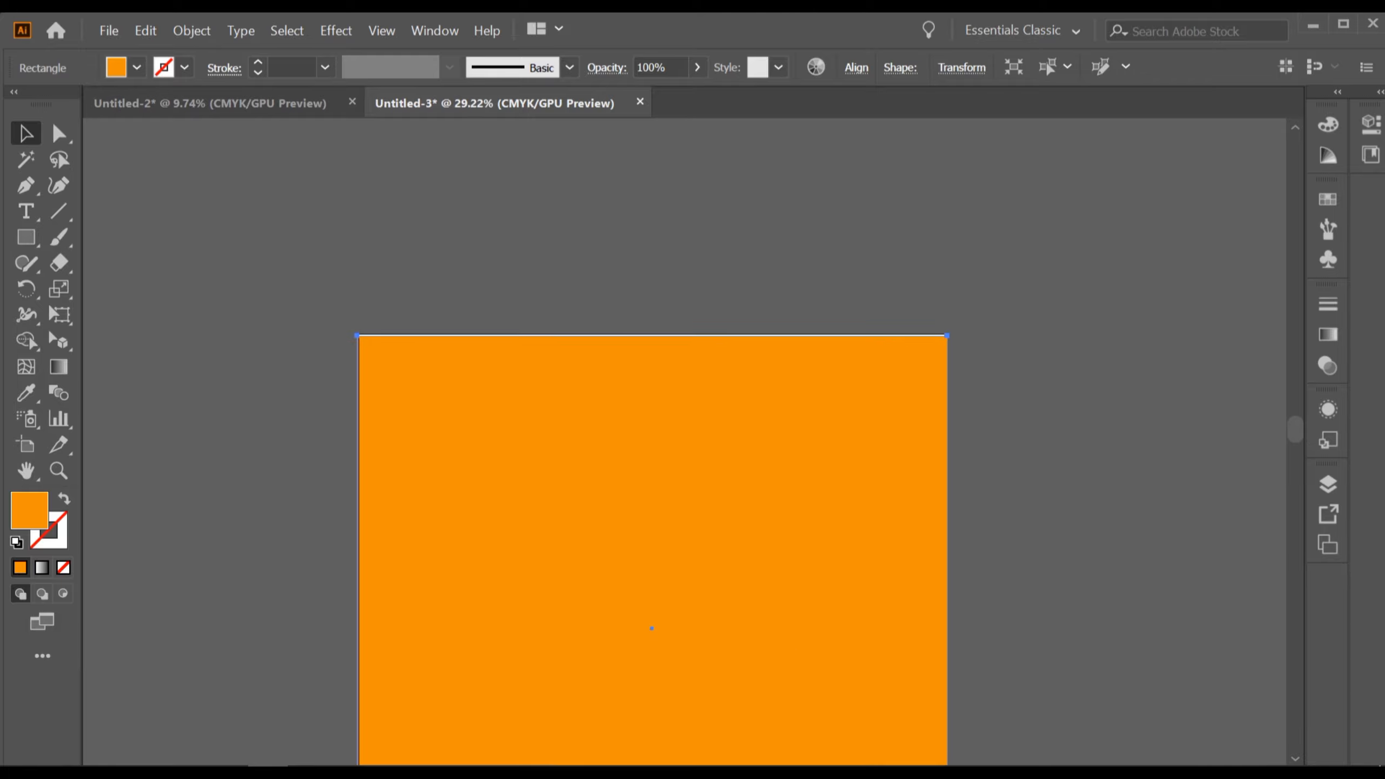
{"action": "scroll", "coordinate": [553, 322], "scroll_direction": "up", "scroll_amount": 10}
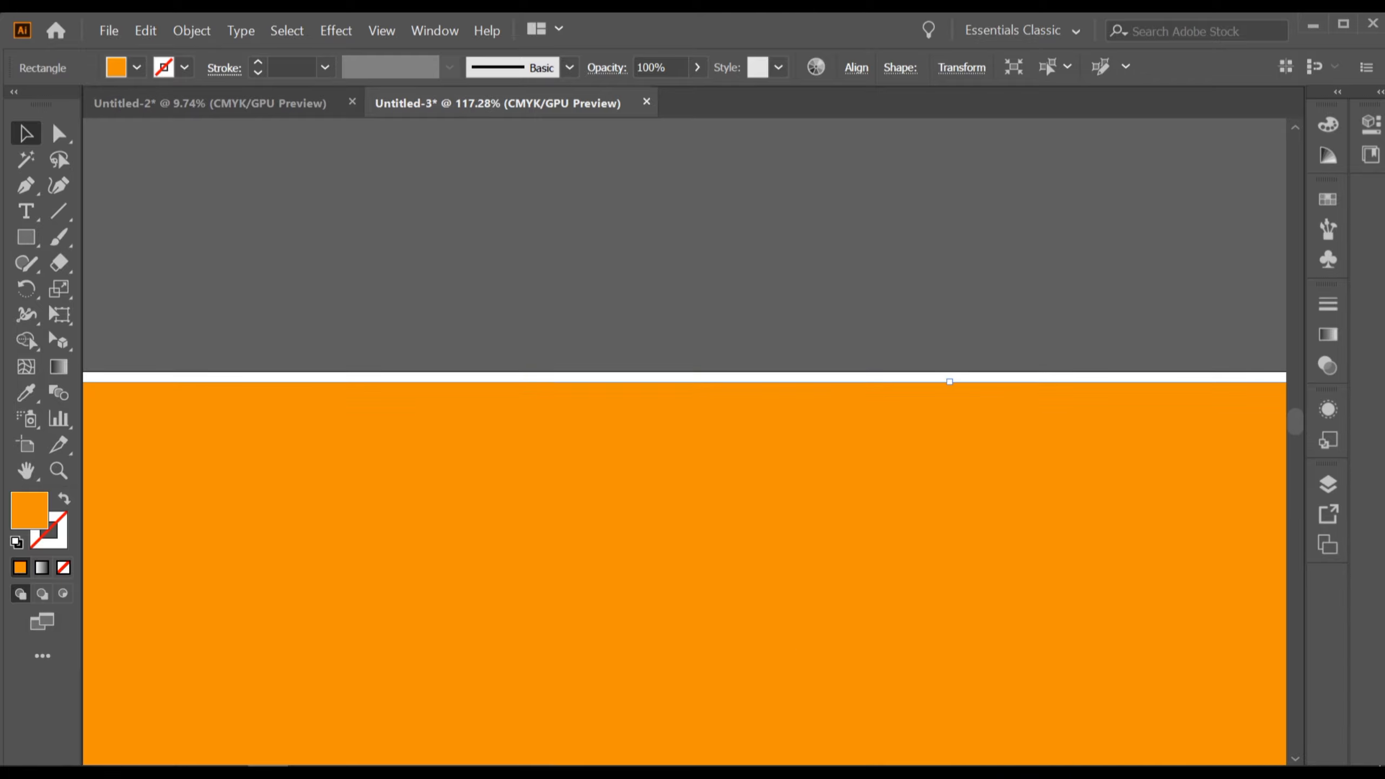
{"action": "left_click_drag", "start_coordinate": [949, 381], "coordinate": [952, 372]}
{"action": "scroll", "coordinate": [952, 372], "scroll_direction": "down", "scroll_amount": 6}
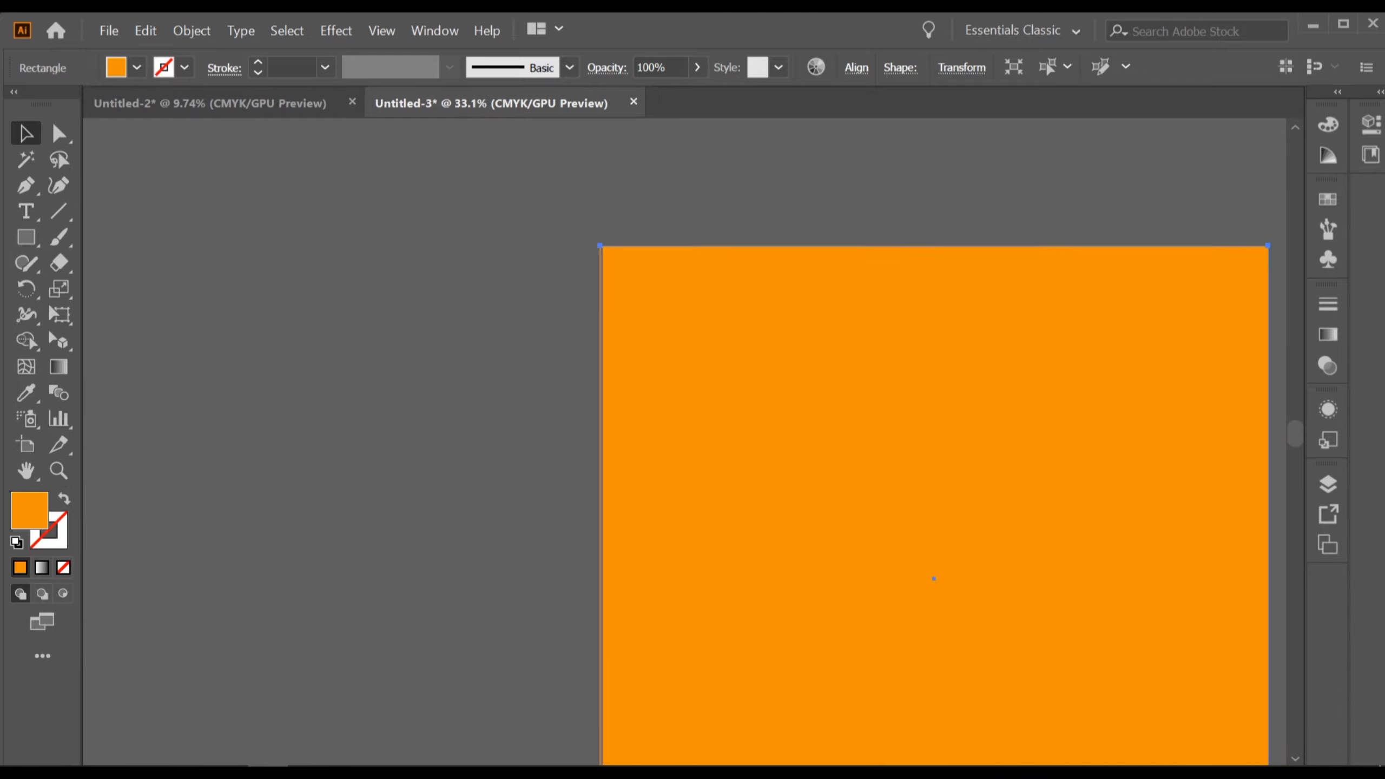
{"action": "left_click_drag", "start_coordinate": [895, 643], "coordinate": [669, 273]}
{"action": "scroll", "coordinate": [634, 541], "scroll_direction": "up", "scroll_amount": 3}
{"action": "scroll", "coordinate": [581, 679], "scroll_direction": "down", "scroll_amount": 4}
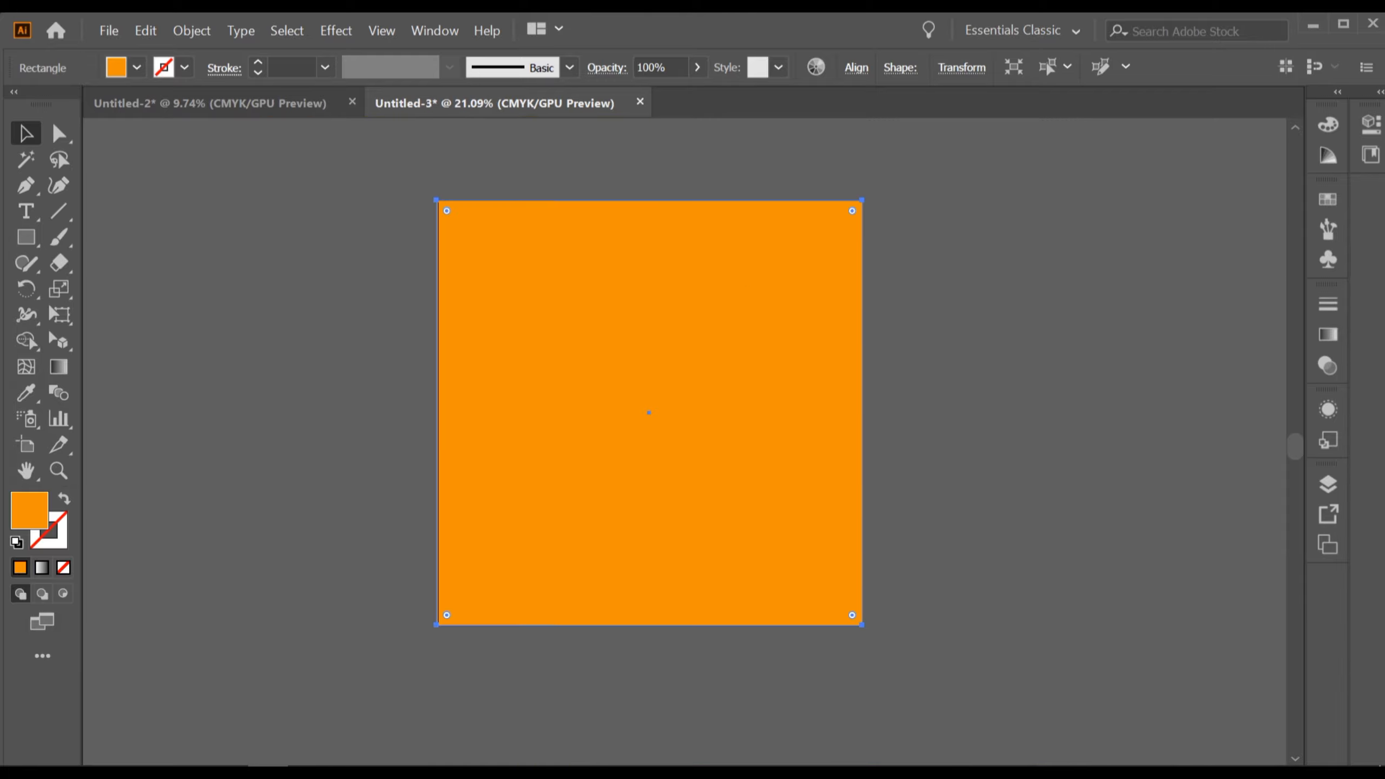
Send the rectangle to the back behind all artwork and fill it with a light grey swatch.
{"action": "key", "text": "ctrl+shift+bracketleft"}
{"action": "scroll", "coordinate": [697, 330], "scroll_direction": "up", "scroll_amount": 3}
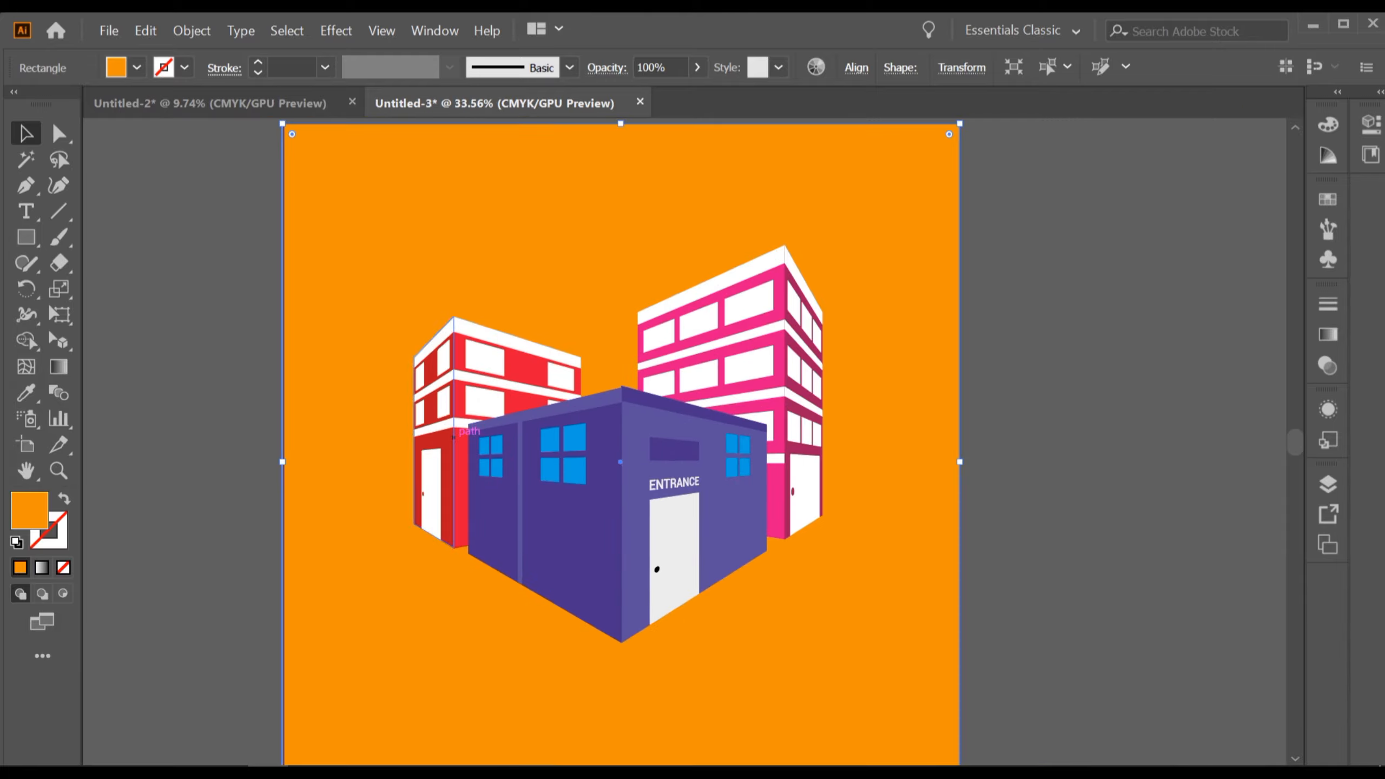
{"action": "left_click", "coordinate": [137, 67]}
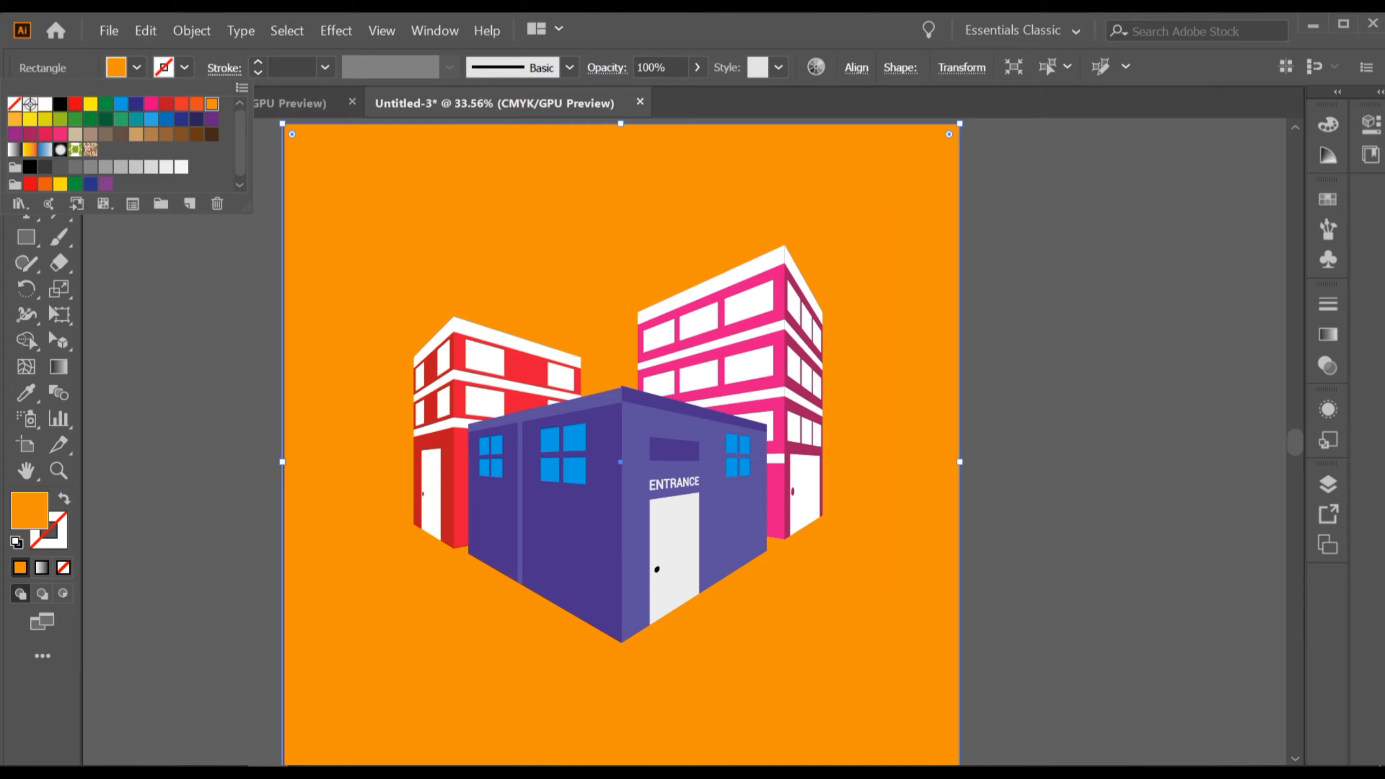
{"action": "left_click", "coordinate": [45, 104]}
{"action": "left_click", "coordinate": [166, 167]}
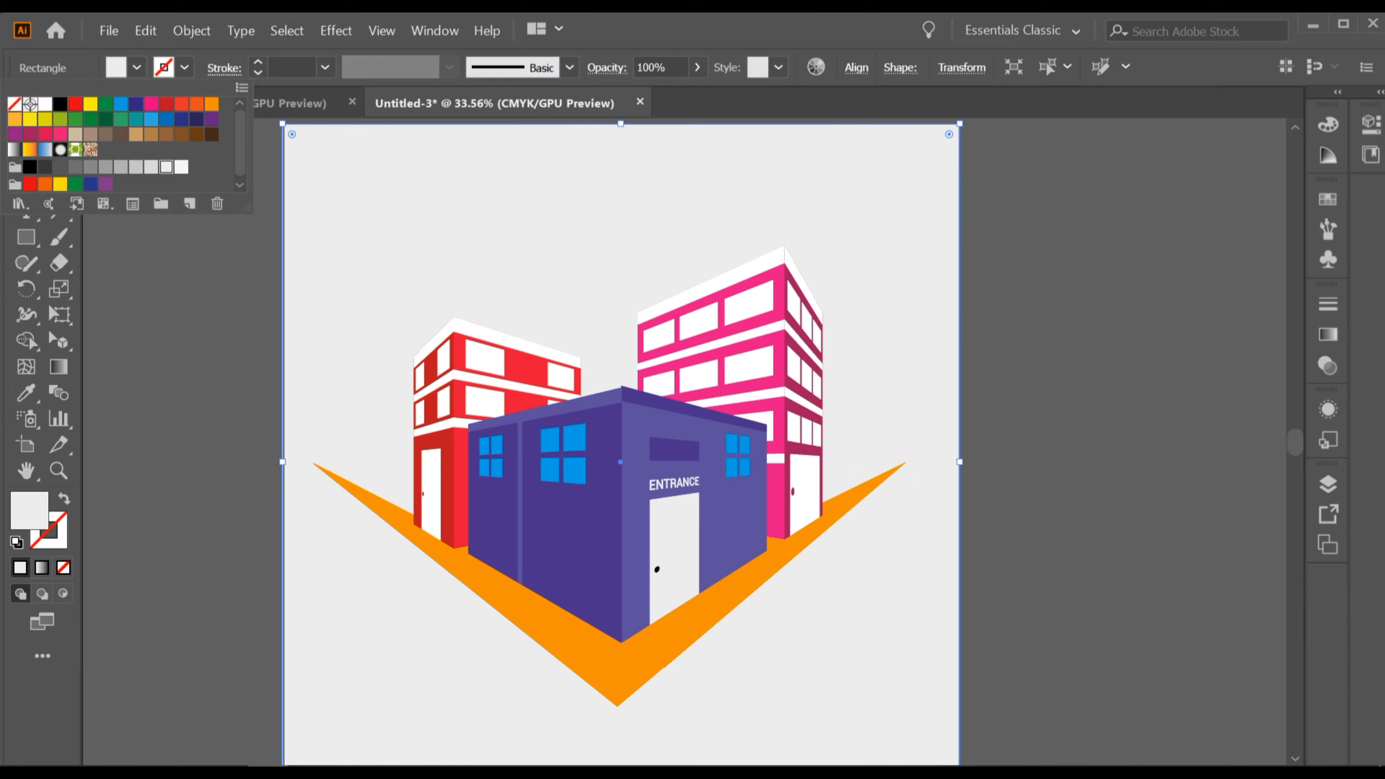